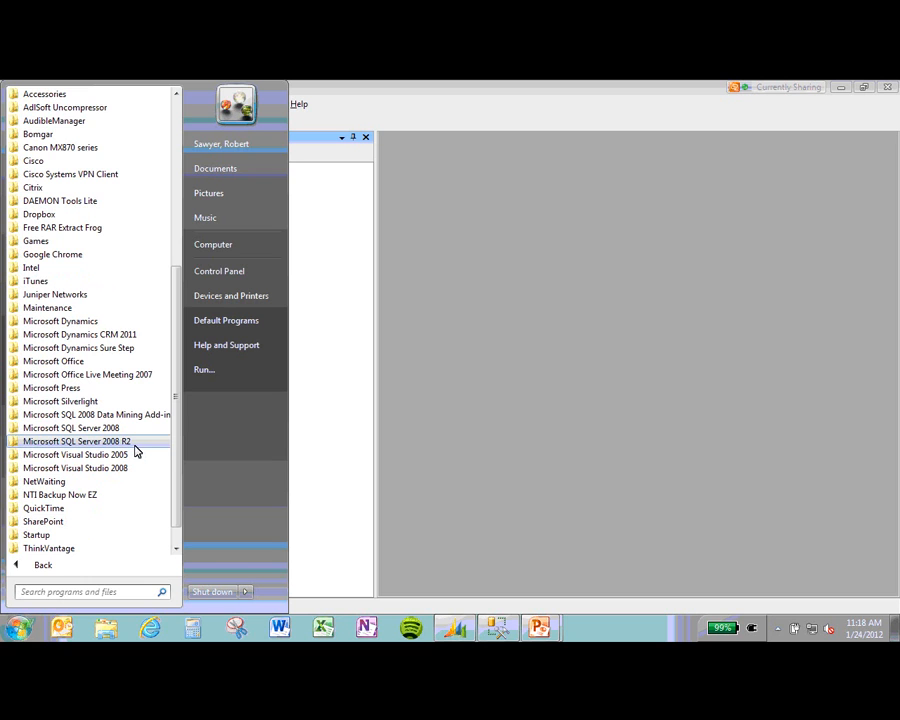
Step: Launch SQL Server Management Studio and expand the server, the TWO database and its Security folder
{"action": "left_click", "coordinate": [135, 445]}
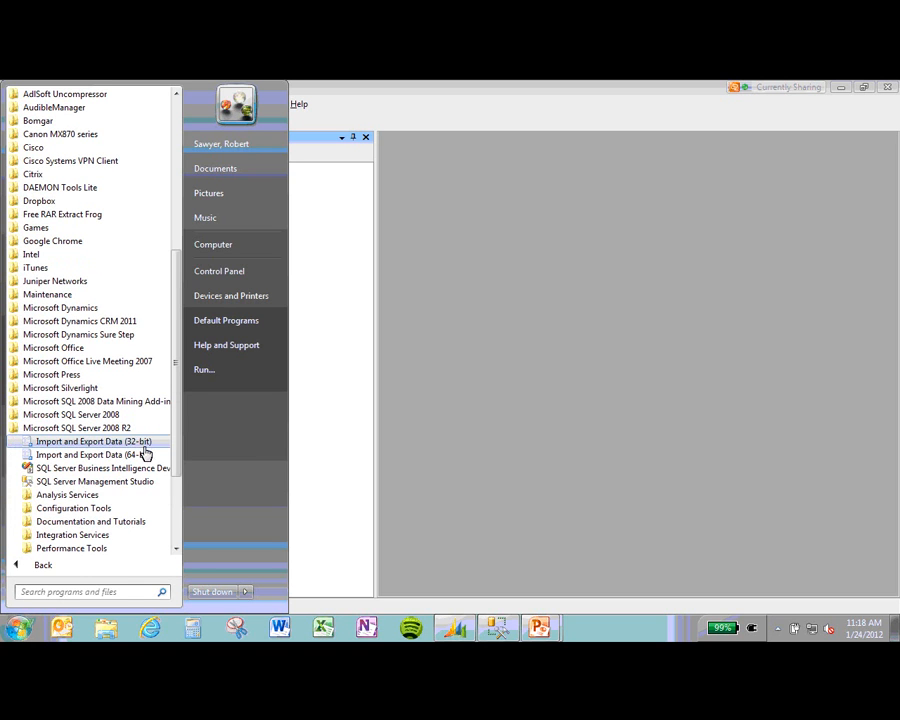
{"action": "left_click", "coordinate": [123, 485]}
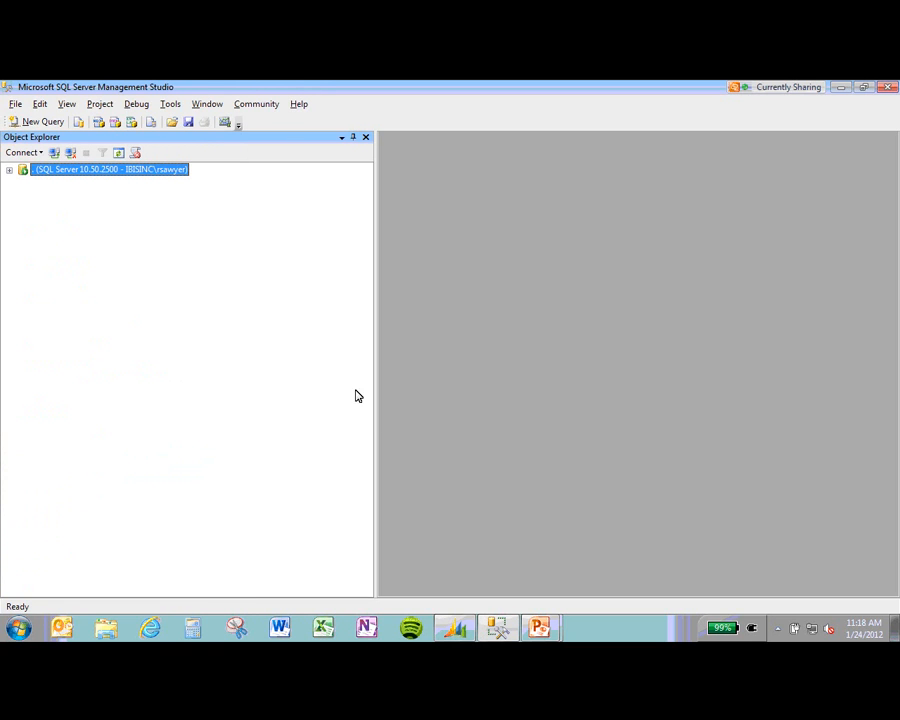
{"action": "left_click", "coordinate": [9, 171]}
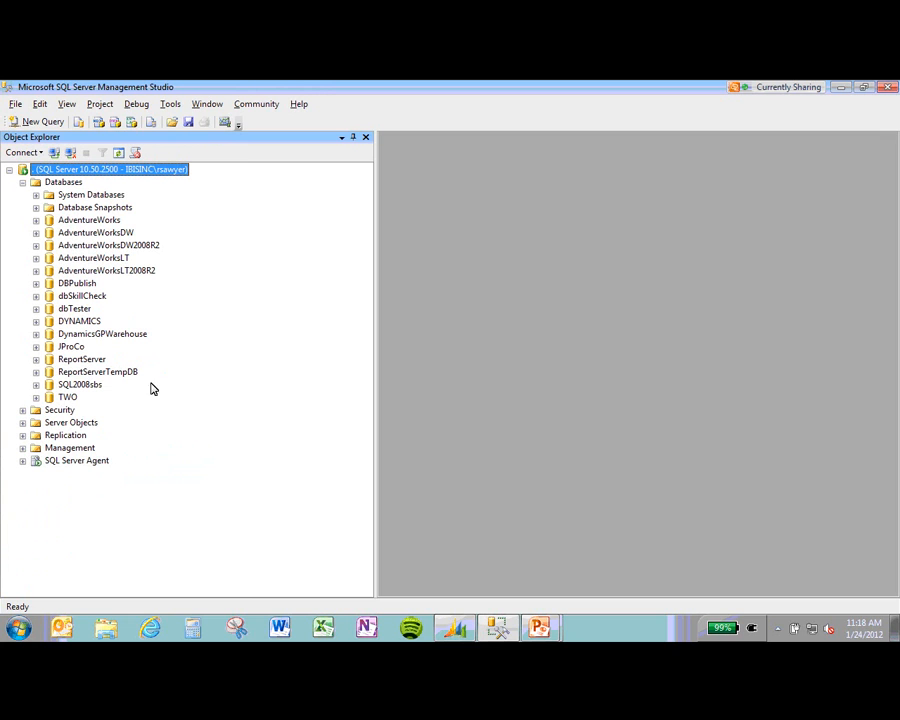
{"action": "left_click", "coordinate": [37, 398]}
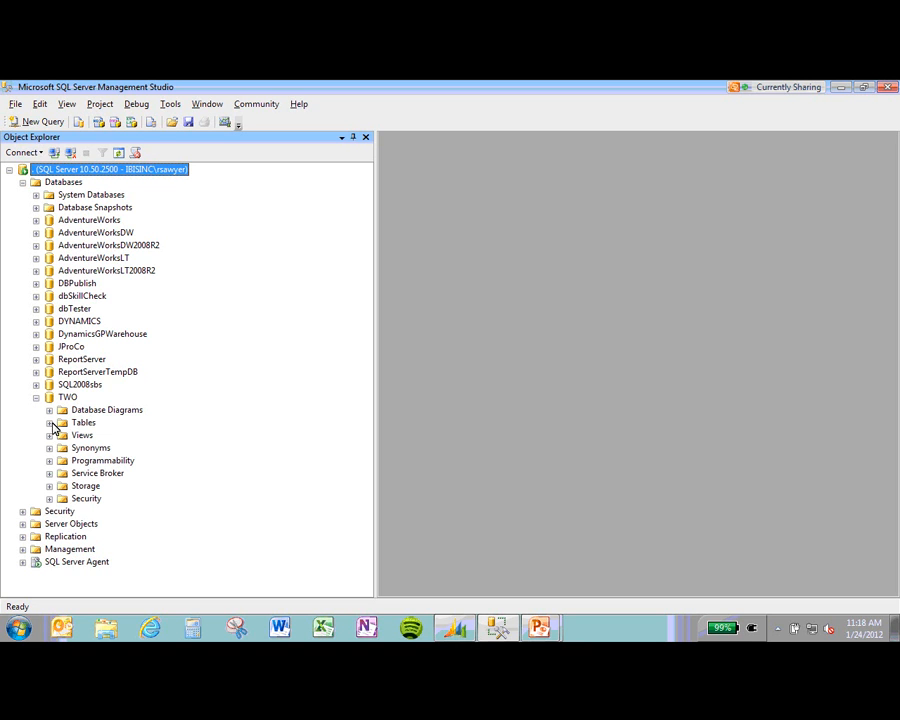
{"action": "left_click", "coordinate": [49, 499]}
Step: List the TWO database roles and bring up the actions for the rpt_power user role
{"action": "left_click", "coordinate": [64, 461]}
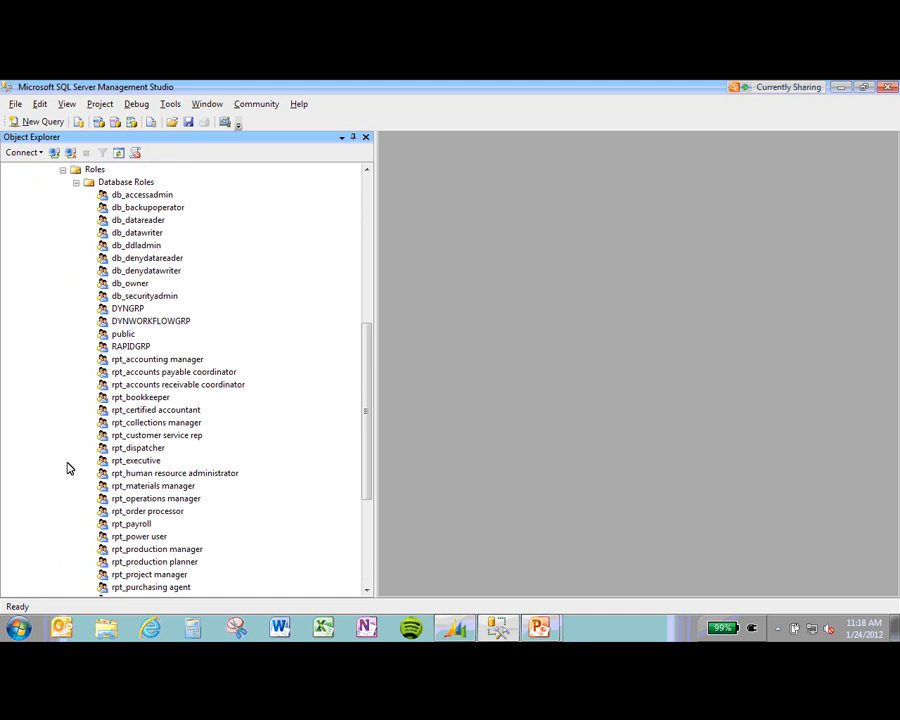
{"action": "left_click_drag", "start_coordinate": [367, 406], "coordinate": [370, 444]}
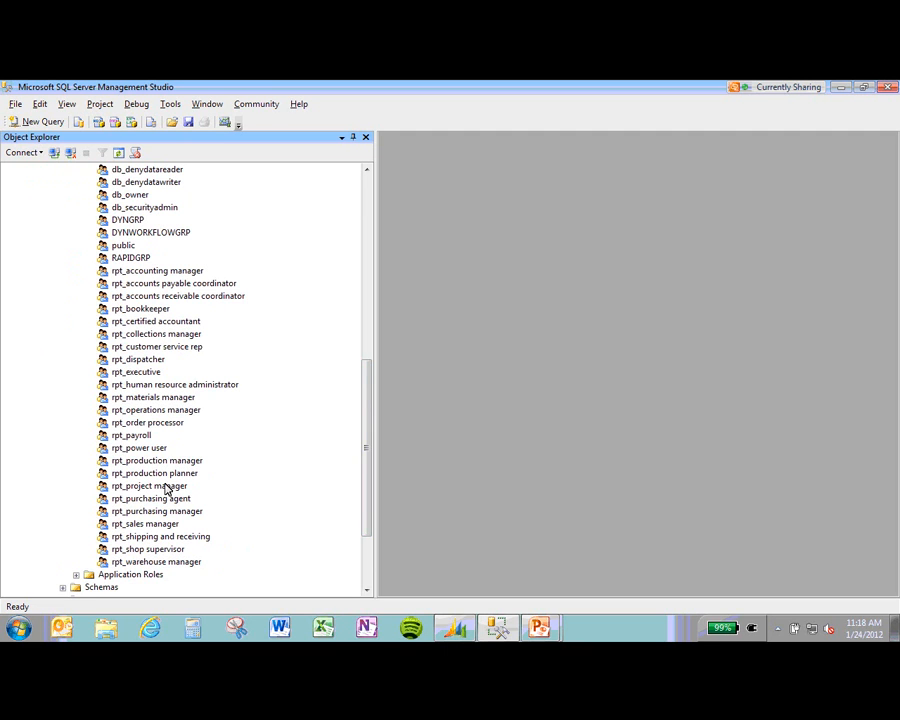
{"action": "left_click", "coordinate": [139, 450]}
{"action": "right_click", "coordinate": [139, 455]}
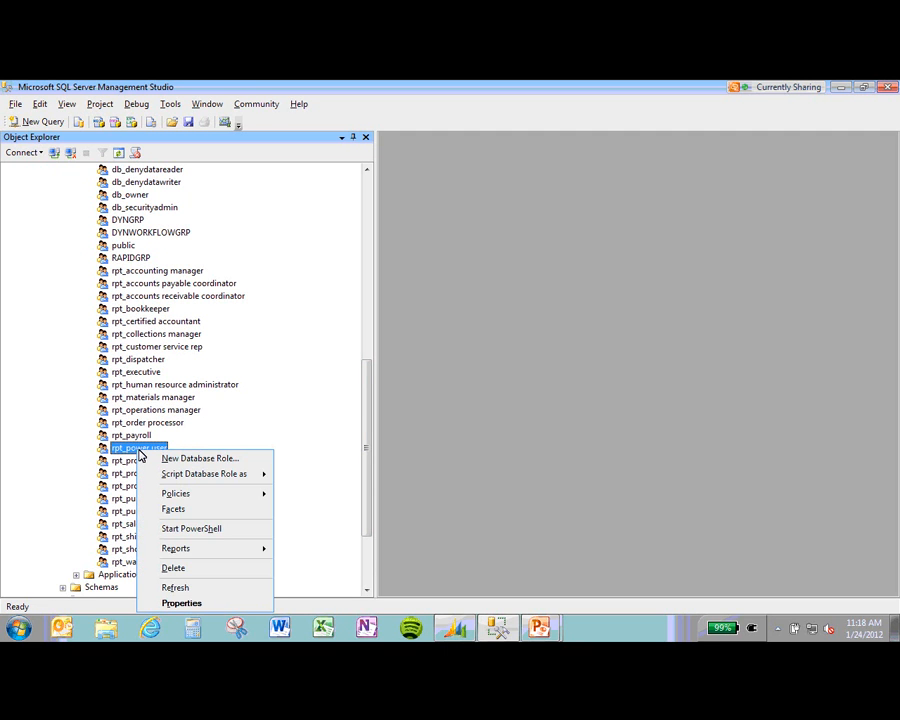
{"action": "left_click", "coordinate": [168, 601]}
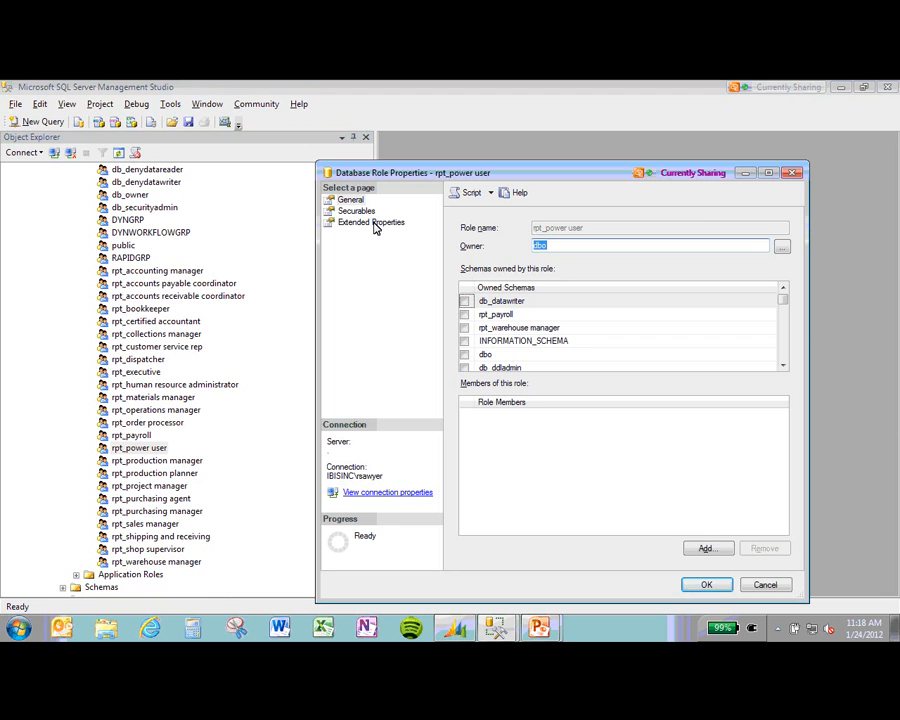
{"action": "left_click", "coordinate": [602, 500]}
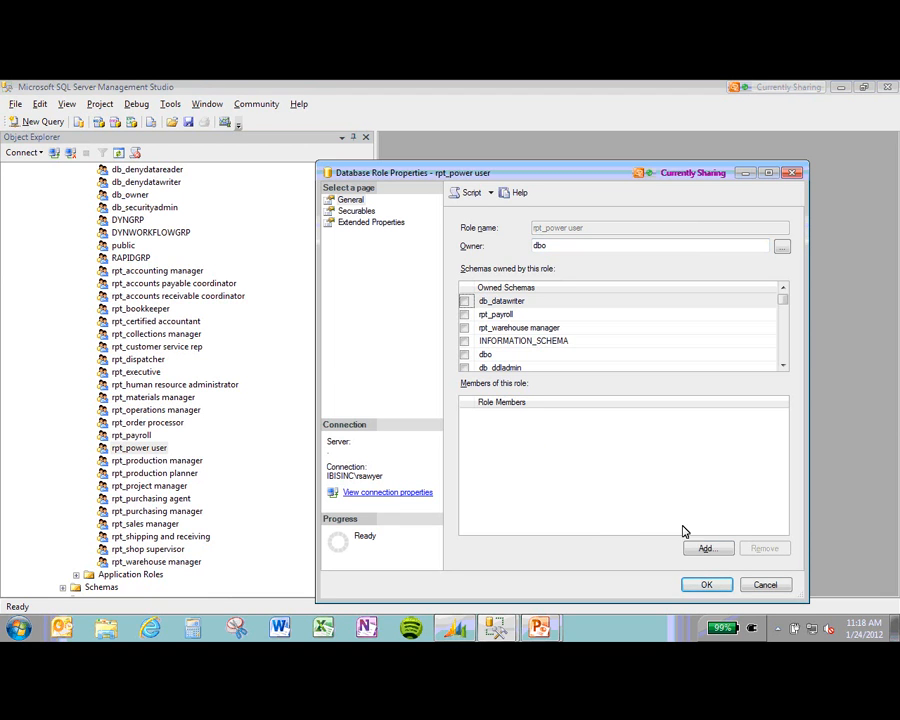
{"action": "left_click", "coordinate": [701, 547]}
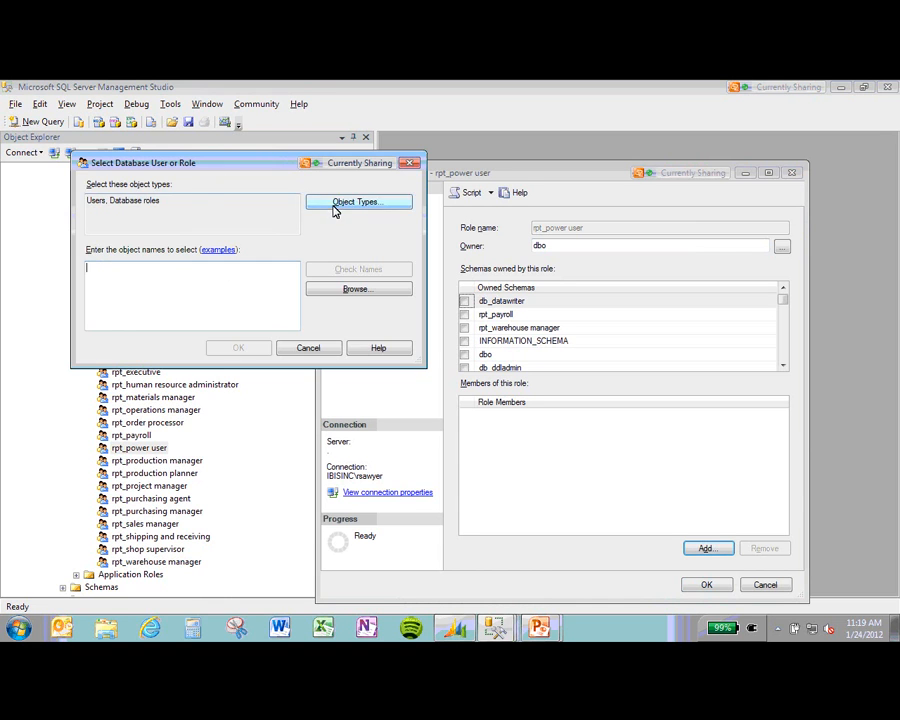
{"action": "left_click", "coordinate": [336, 206]}
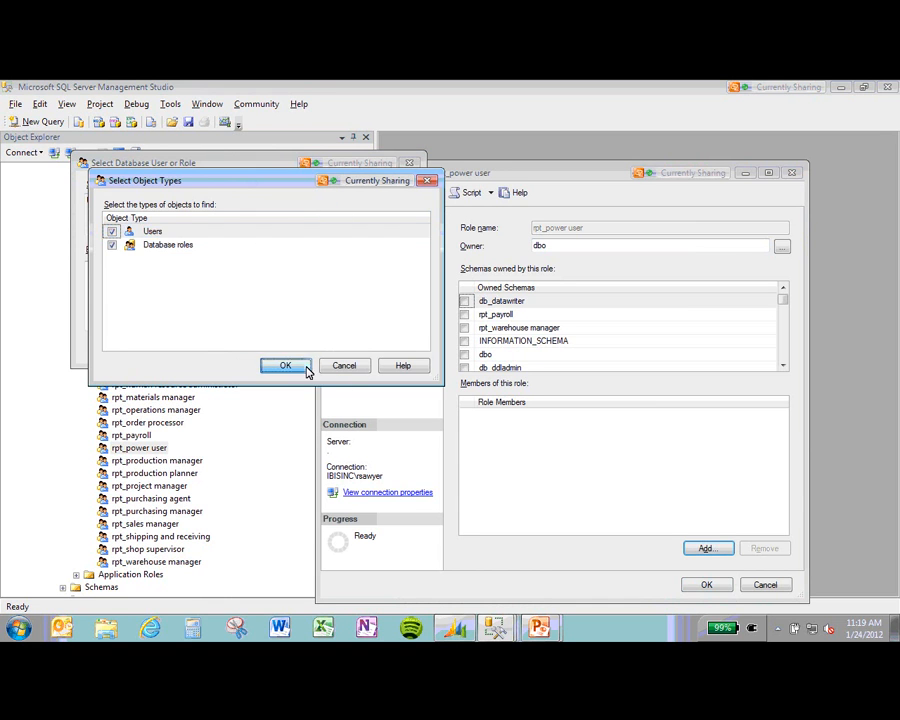
{"action": "left_click", "coordinate": [283, 366]}
{"action": "left_click", "coordinate": [245, 272]}
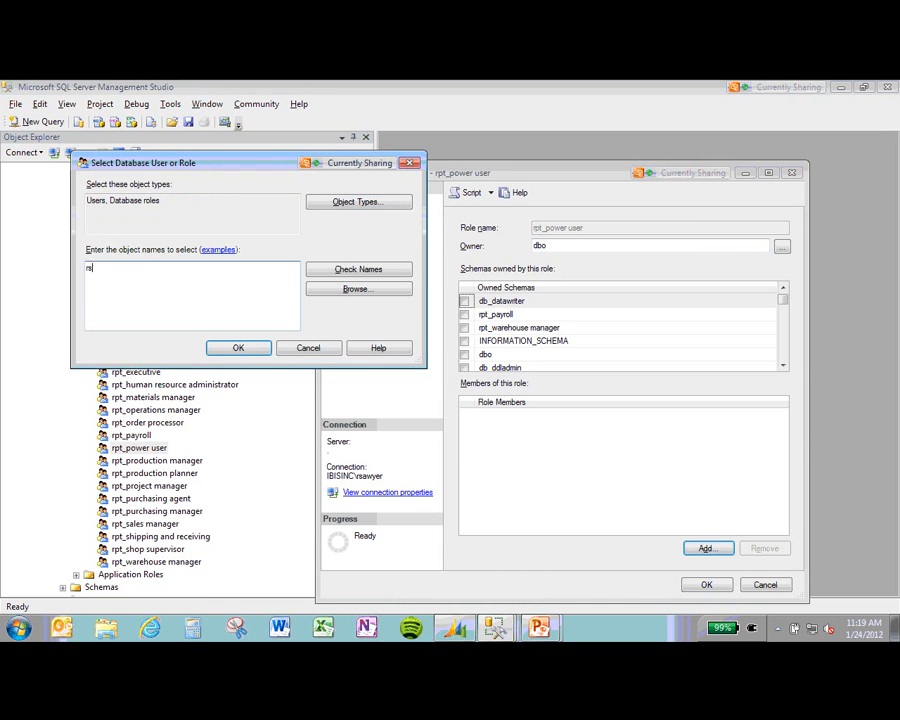
{"action": "left_click", "coordinate": [350, 272]}
{"action": "left_click", "coordinate": [129, 283]}
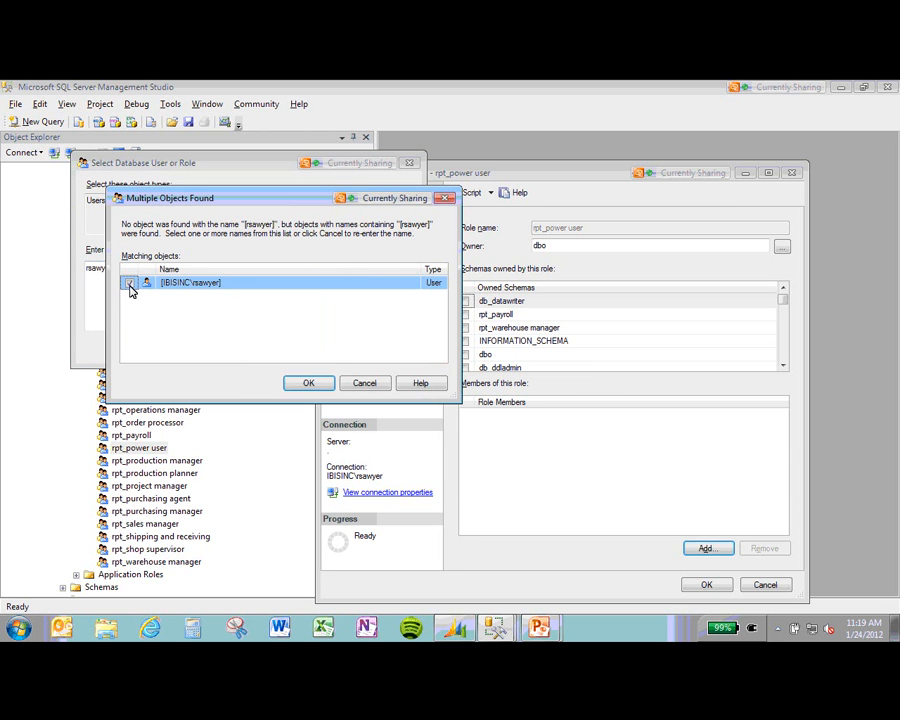
{"action": "left_click", "coordinate": [308, 383]}
{"action": "left_click", "coordinate": [238, 347]}
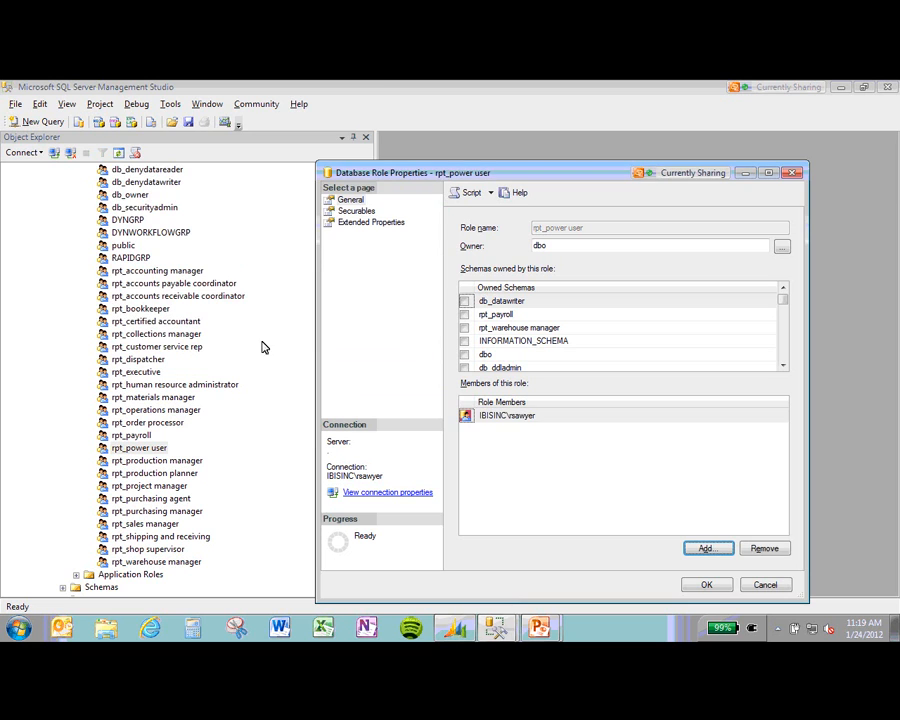
{"action": "left_click", "coordinate": [766, 586]}
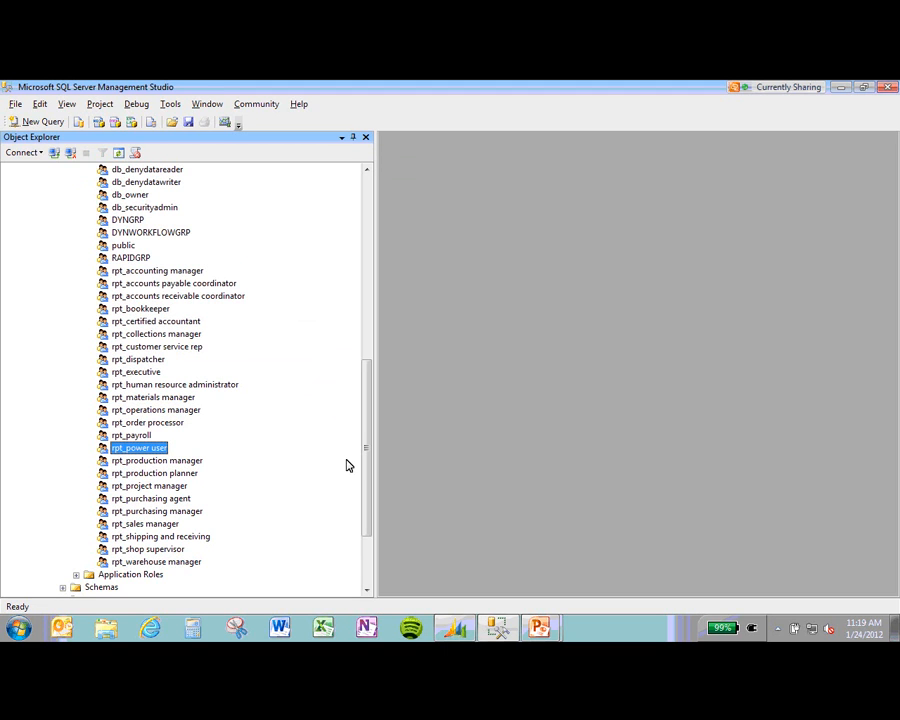
{"action": "key", "text": "alt+Tab"}
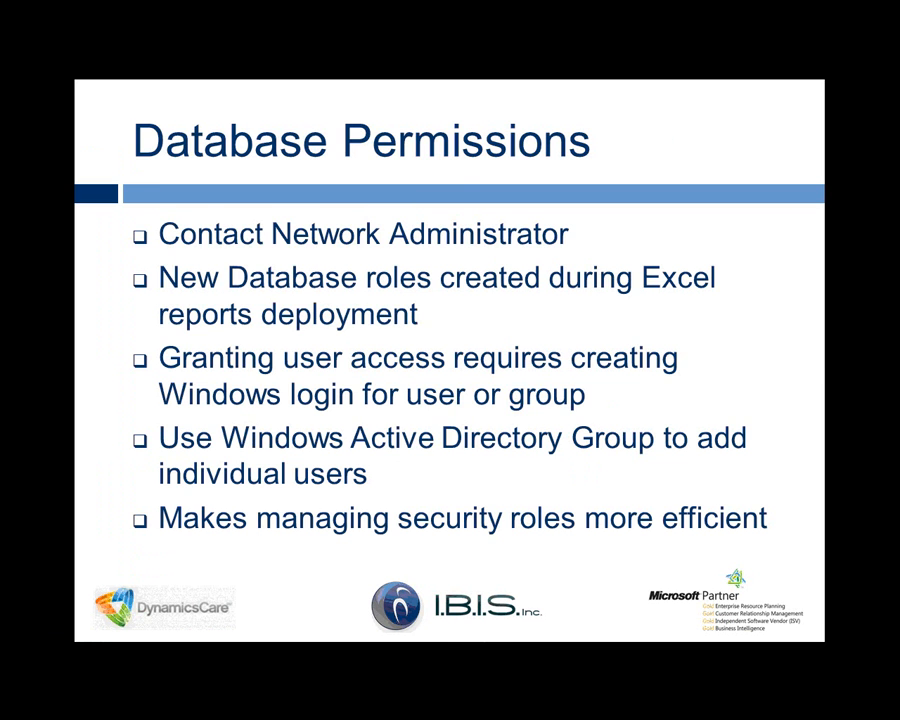
Step: Advance the slide show past Accessing Reporting Tools to Creating a Report, then return to Dynamics GP
{"action": "key", "text": "Right"}
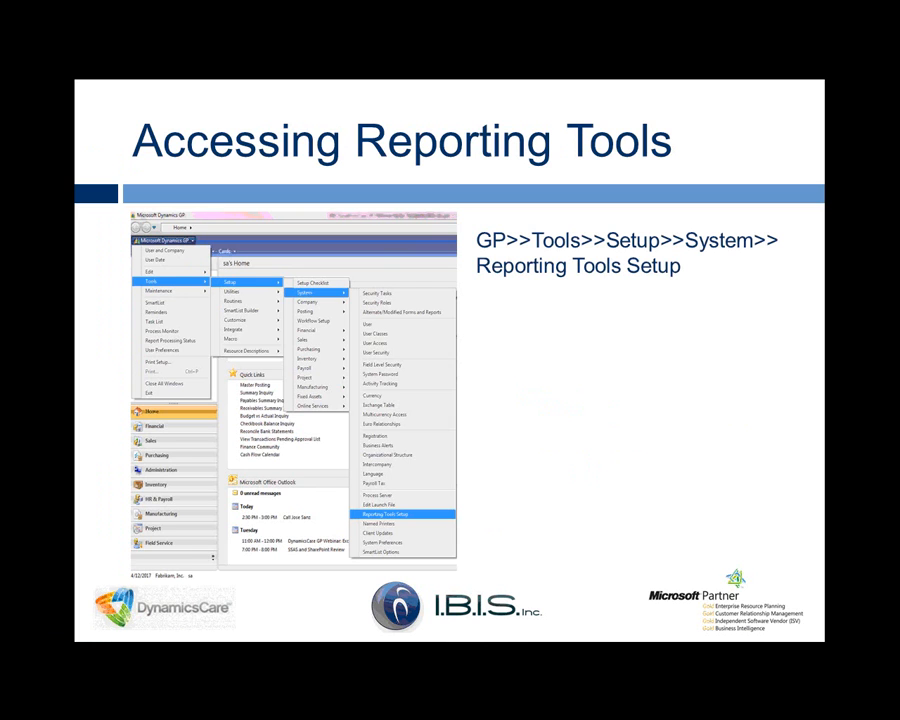
{"action": "key", "text": "Right"}
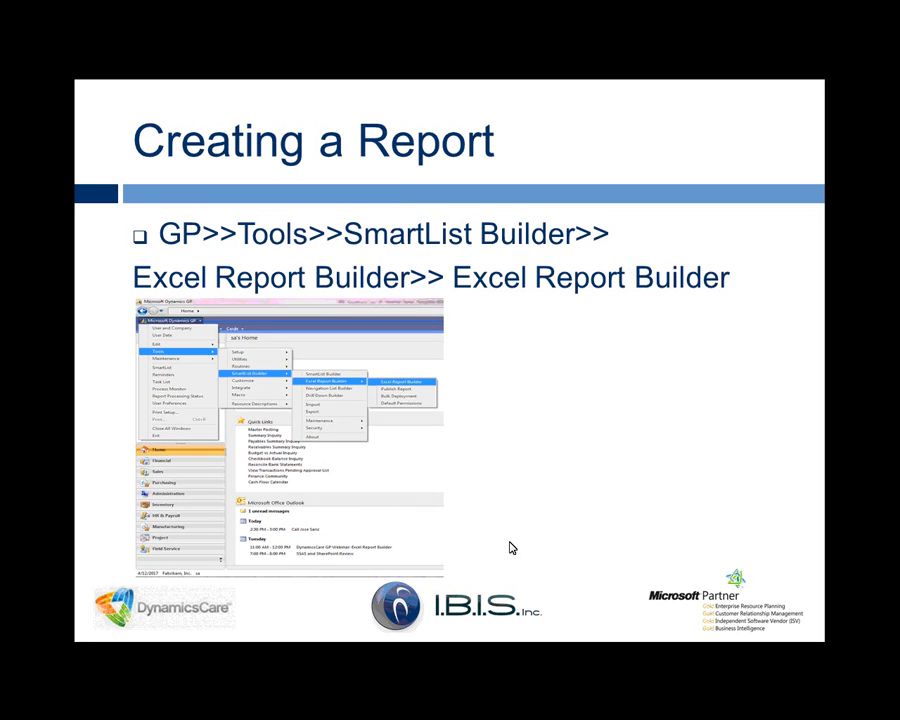
{"action": "key", "text": "alt+Tab"}
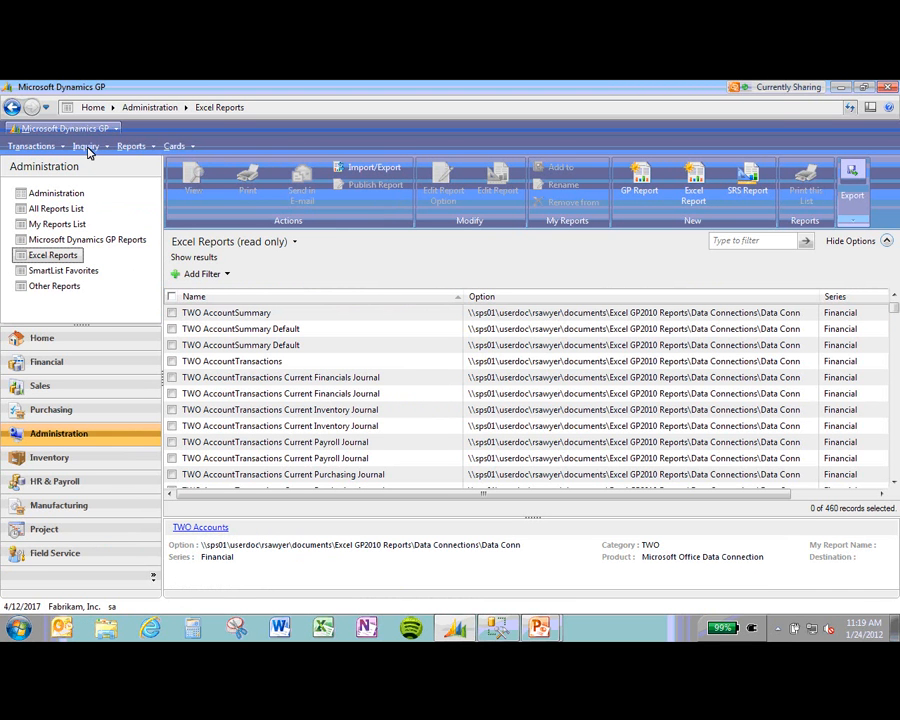
Step: Open Excel Report Builder from SmartList Builder, maximize it, and load report ID WEBINAR
{"action": "left_click", "coordinate": [114, 128]}
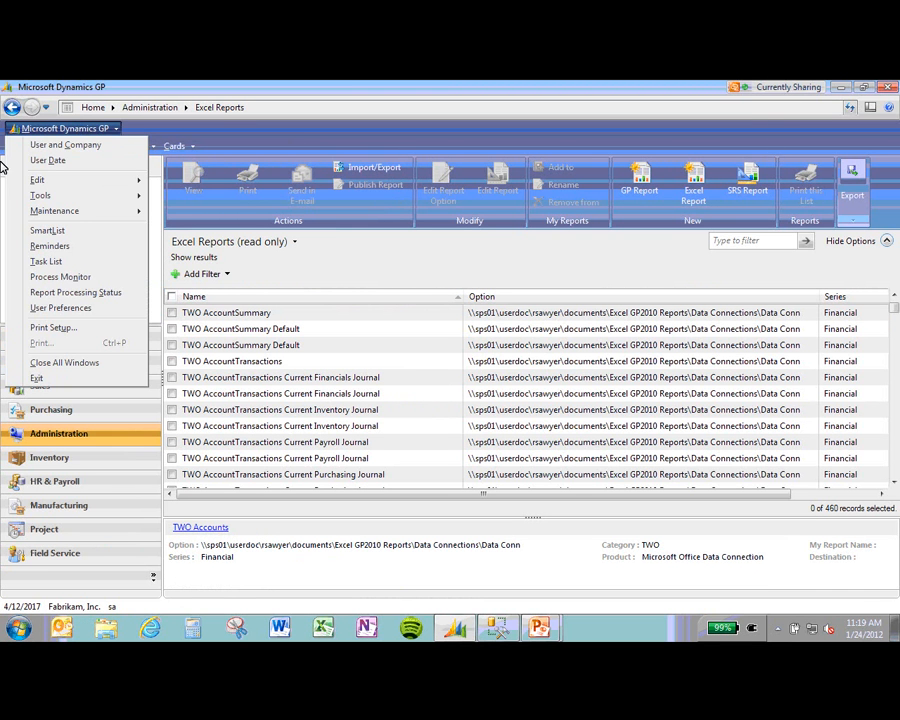
{"action": "mouse_move", "coordinate": [72, 196]}
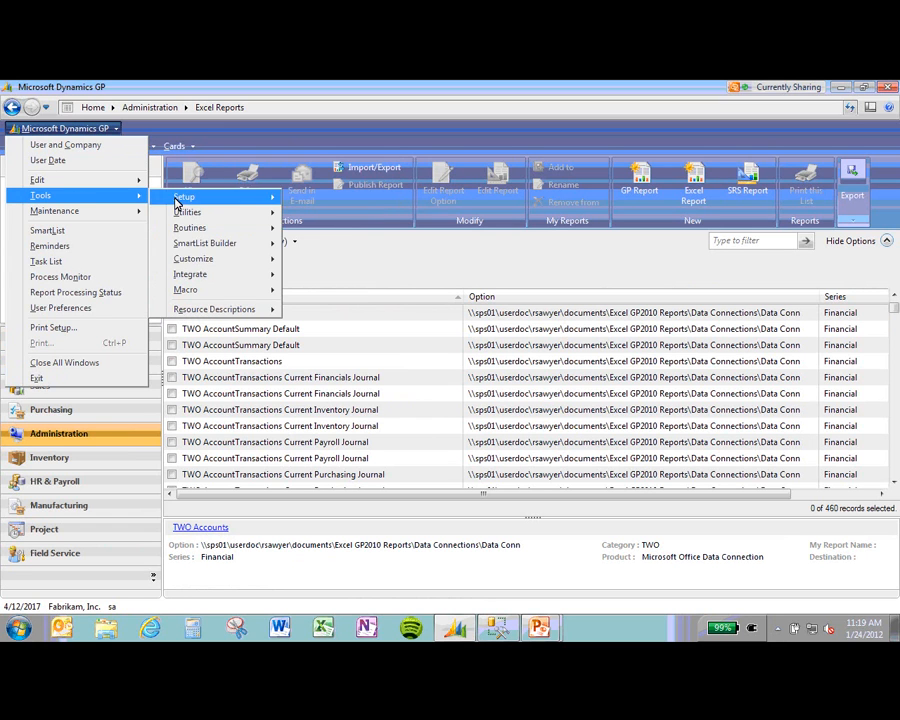
{"action": "mouse_move", "coordinate": [222, 250]}
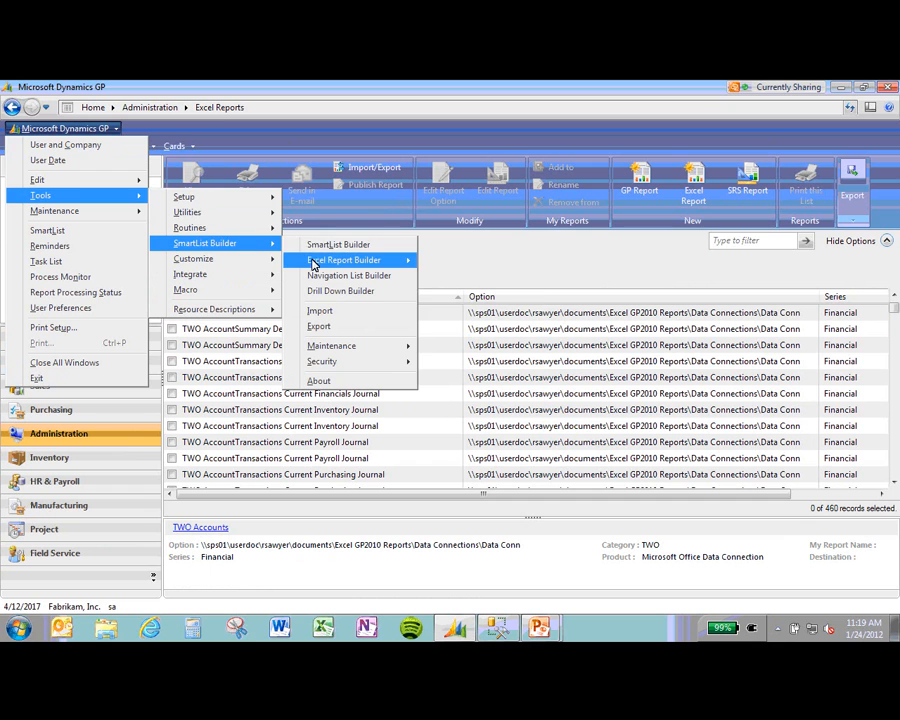
{"action": "mouse_move", "coordinate": [322, 264]}
{"action": "left_click", "coordinate": [470, 261]}
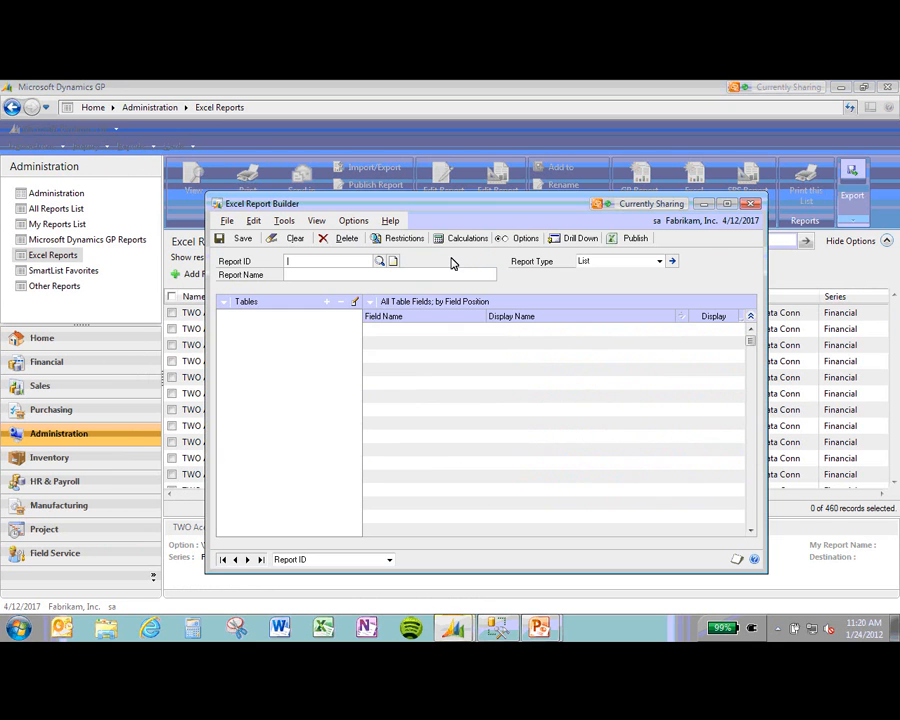
{"action": "left_click", "coordinate": [728, 205]}
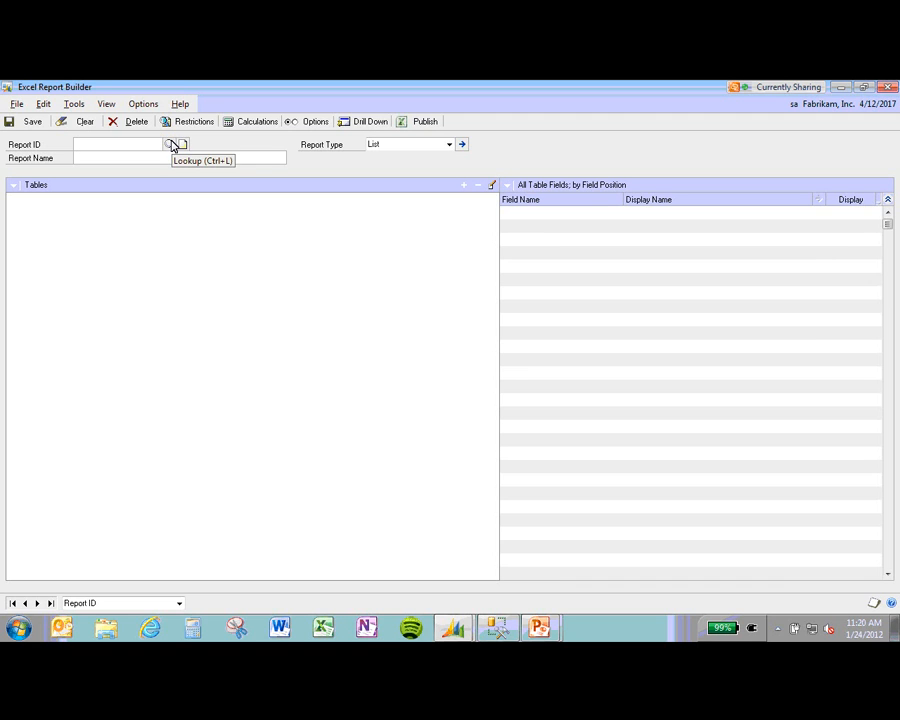
{"action": "type", "text": "W"}
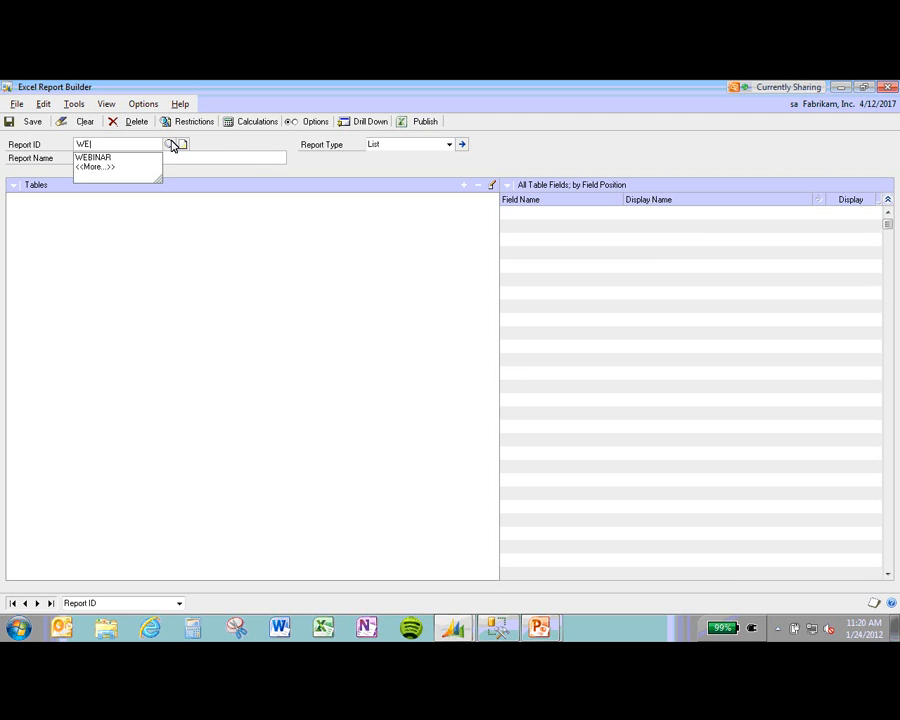
{"action": "type", "text": "E"}
{"action": "key", "text": "Tab"}
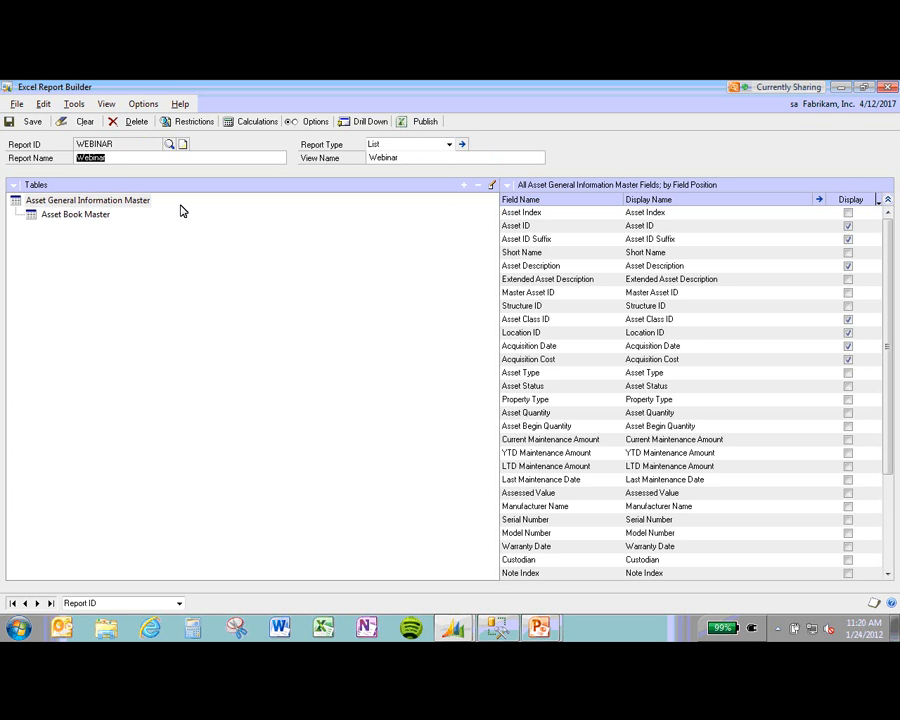
Step: Delete the existing WEBINAR report
{"action": "left_click", "coordinate": [116, 155]}
{"action": "left_click", "coordinate": [130, 121]}
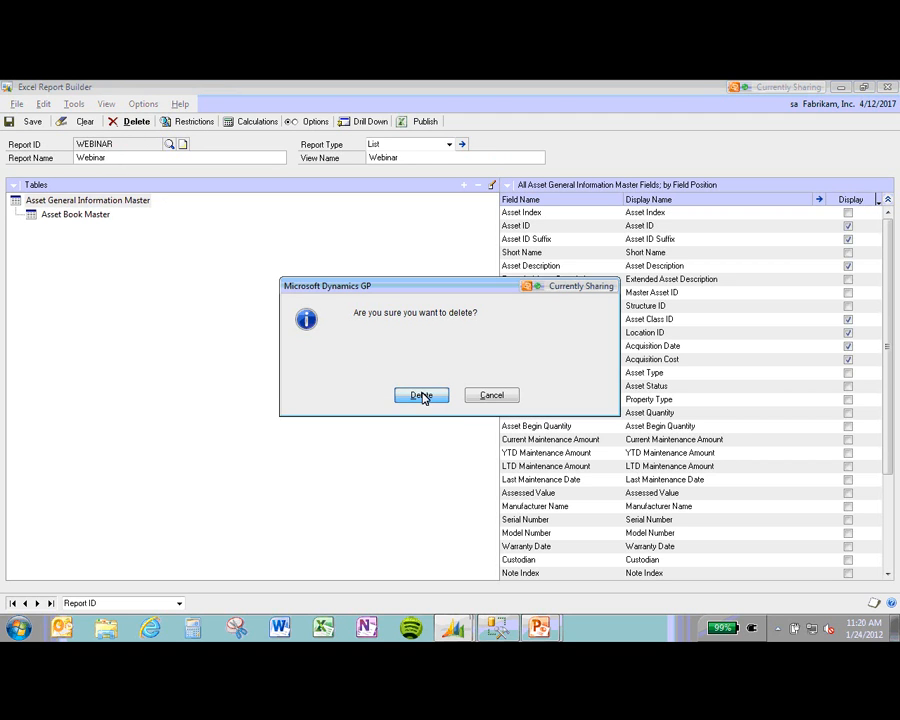
{"action": "left_click", "coordinate": [421, 396]}
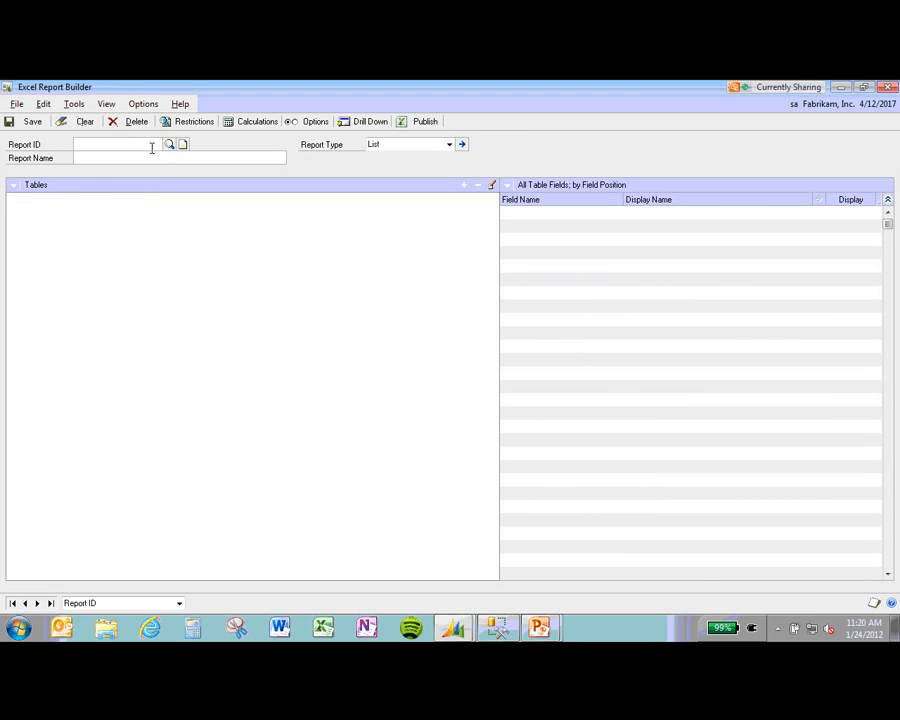
Step: Start a new report with ID WEBINAR and name Webinar, and open the Tables add list
{"action": "type", "text": "WEBINAR"}
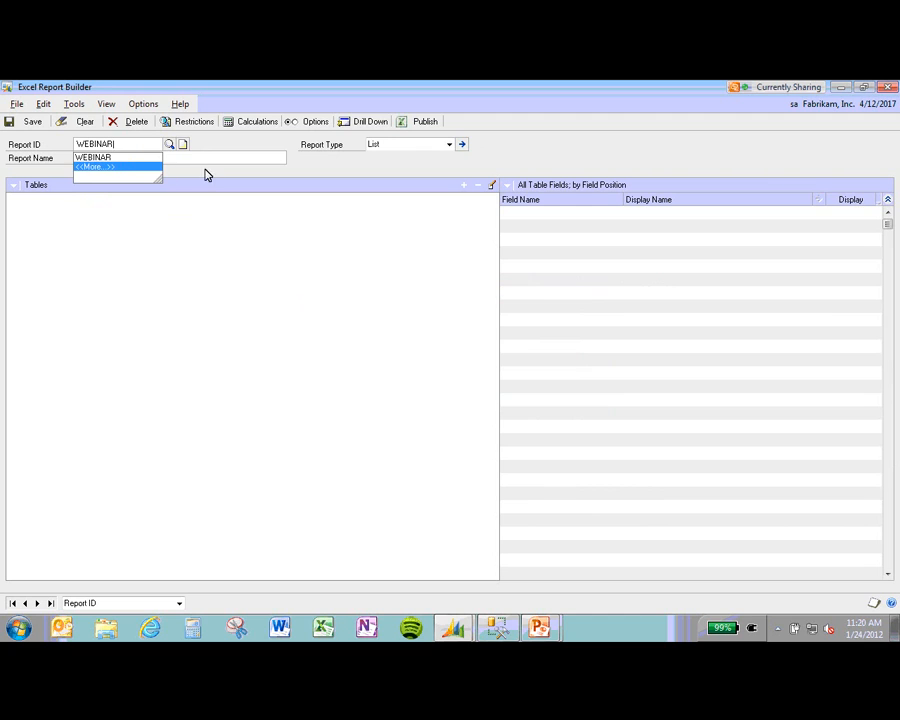
{"action": "left_click", "coordinate": [158, 158]}
{"action": "type", "text": "Webinar"}
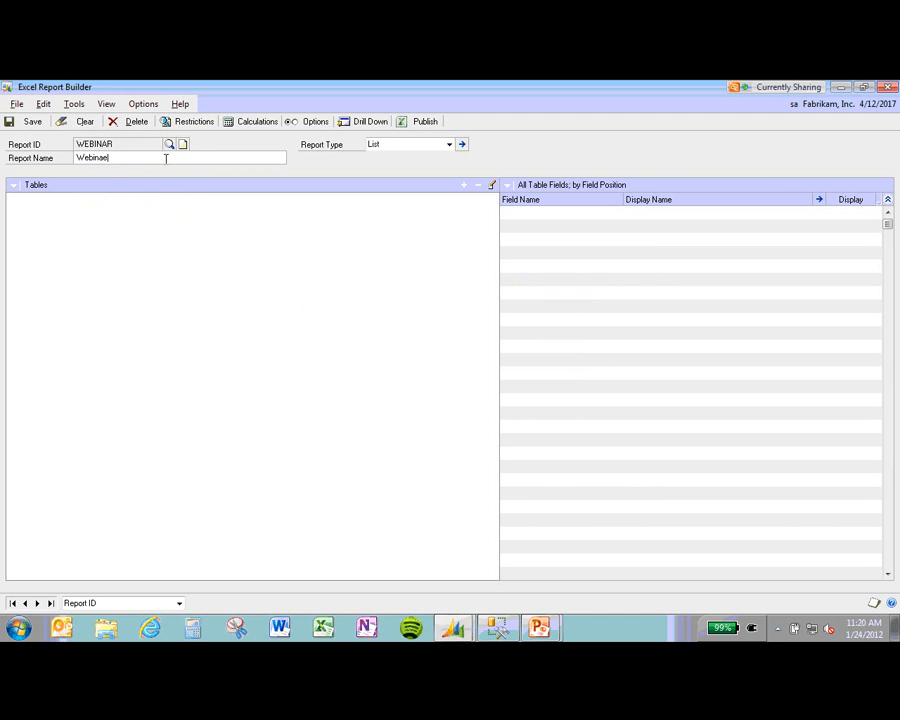
{"action": "key", "text": "Tab"}
{"action": "left_click", "coordinate": [211, 219]}
{"action": "left_click", "coordinate": [464, 187]}
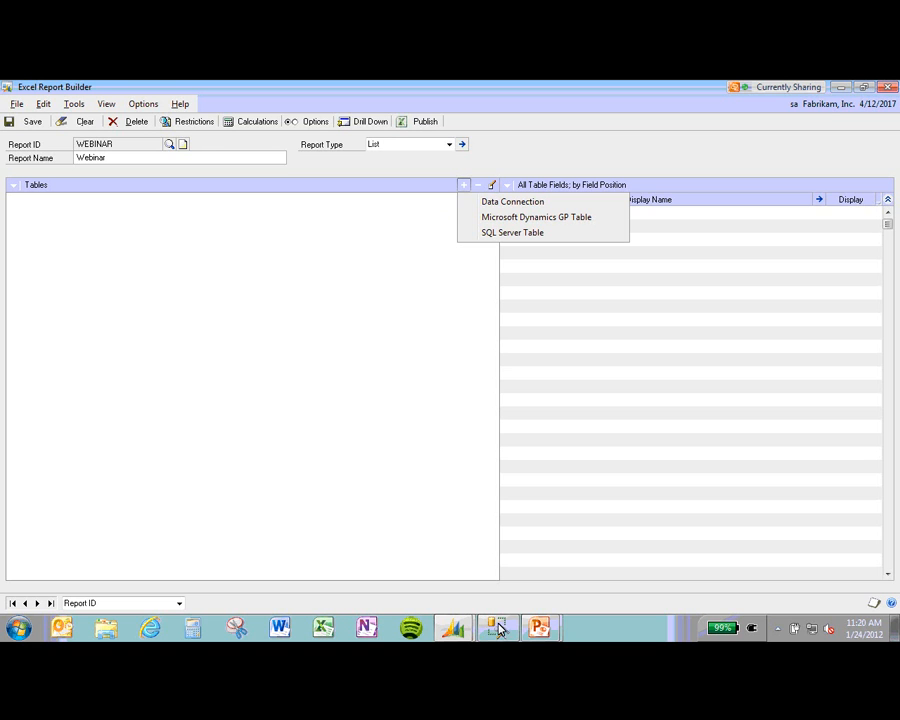
Step: Switch to the main Dynamics GP window and go to the Home page
{"action": "left_click", "coordinate": [453, 628]}
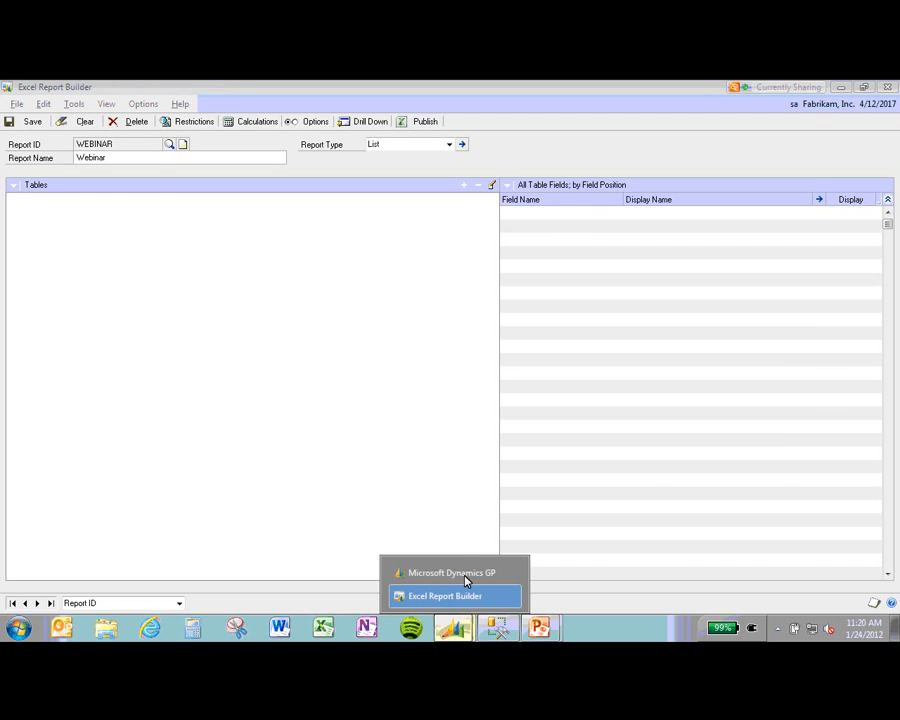
{"action": "left_click", "coordinate": [465, 577]}
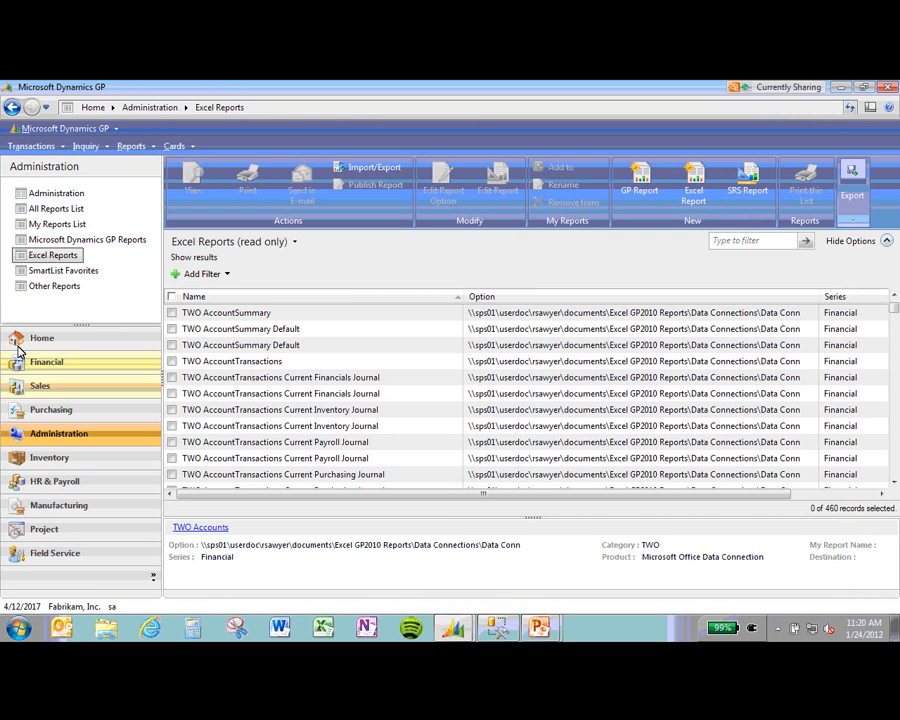
{"action": "left_click", "coordinate": [35, 339]}
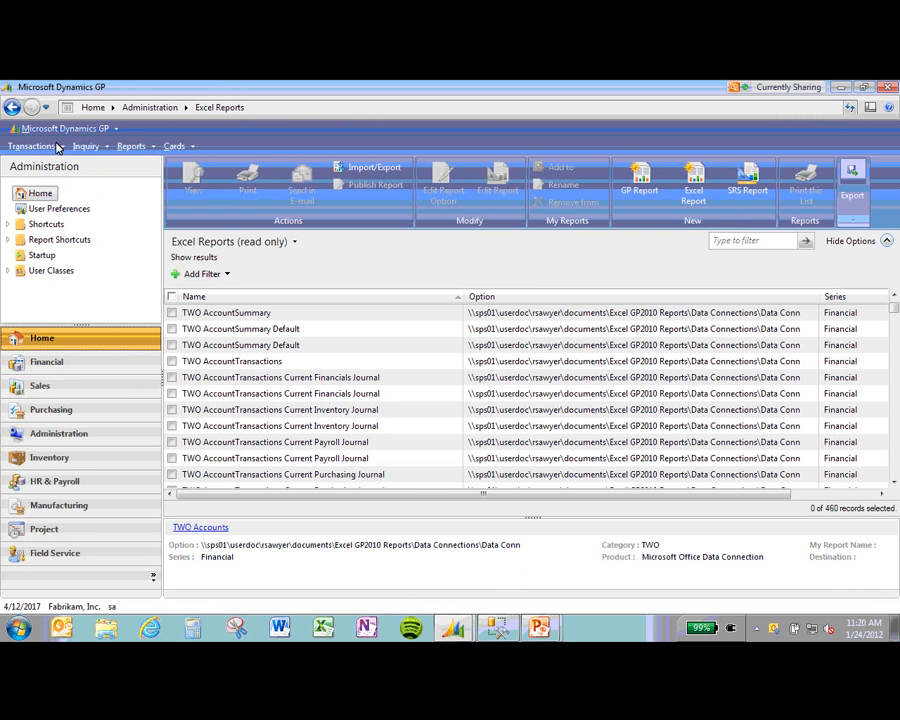
Step: Review SQL Table Security for TWO, toggling between views and tables, then close it
{"action": "left_click", "coordinate": [60, 129]}
{"action": "mouse_move", "coordinate": [110, 199]}
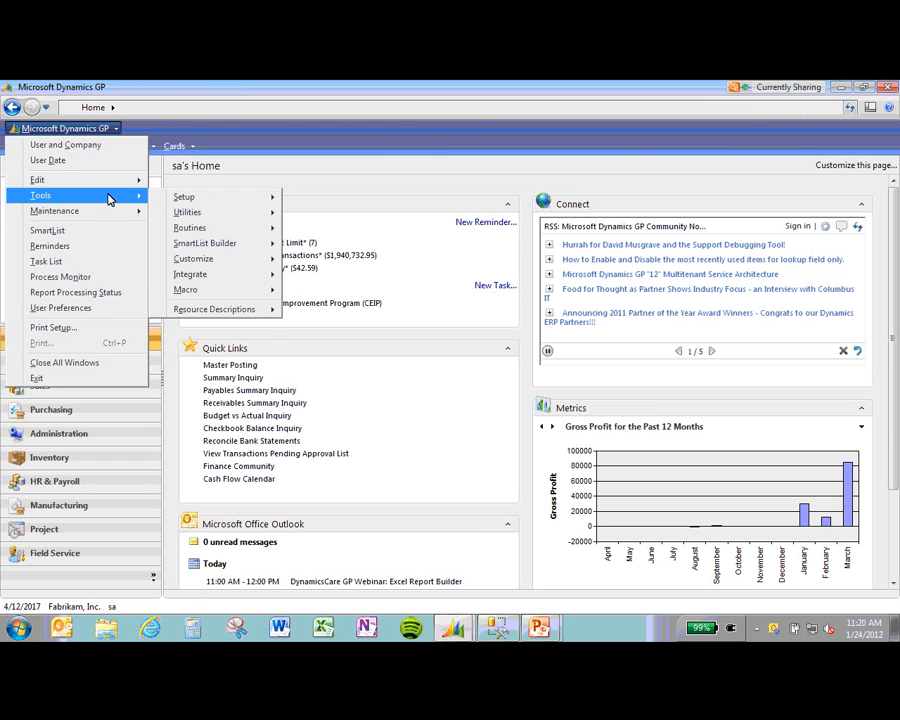
{"action": "mouse_move", "coordinate": [236, 196]}
{"action": "mouse_move", "coordinate": [337, 218]}
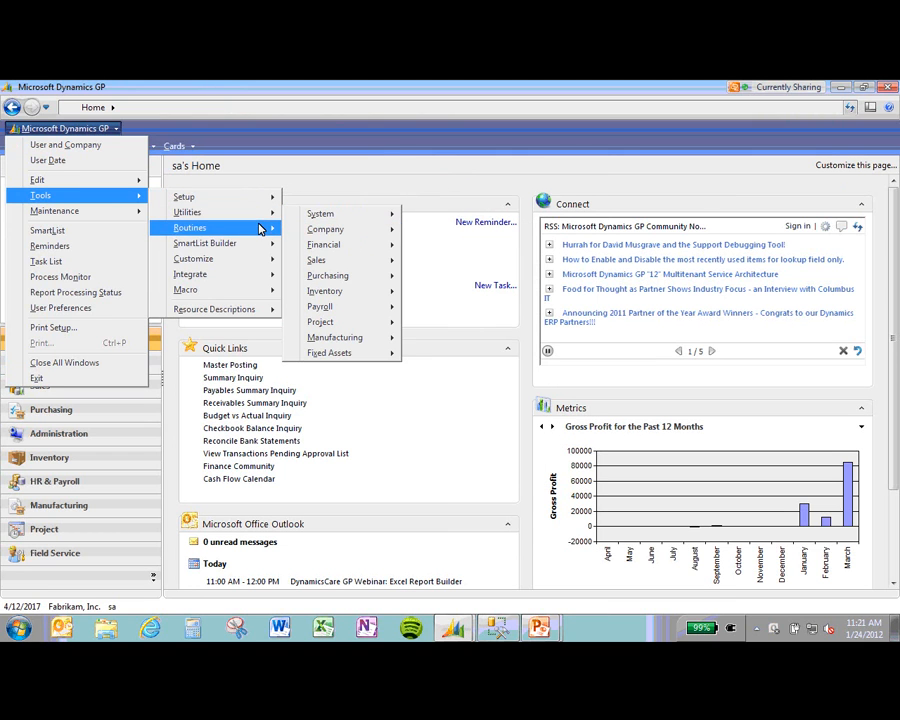
{"action": "mouse_move", "coordinate": [255, 246]}
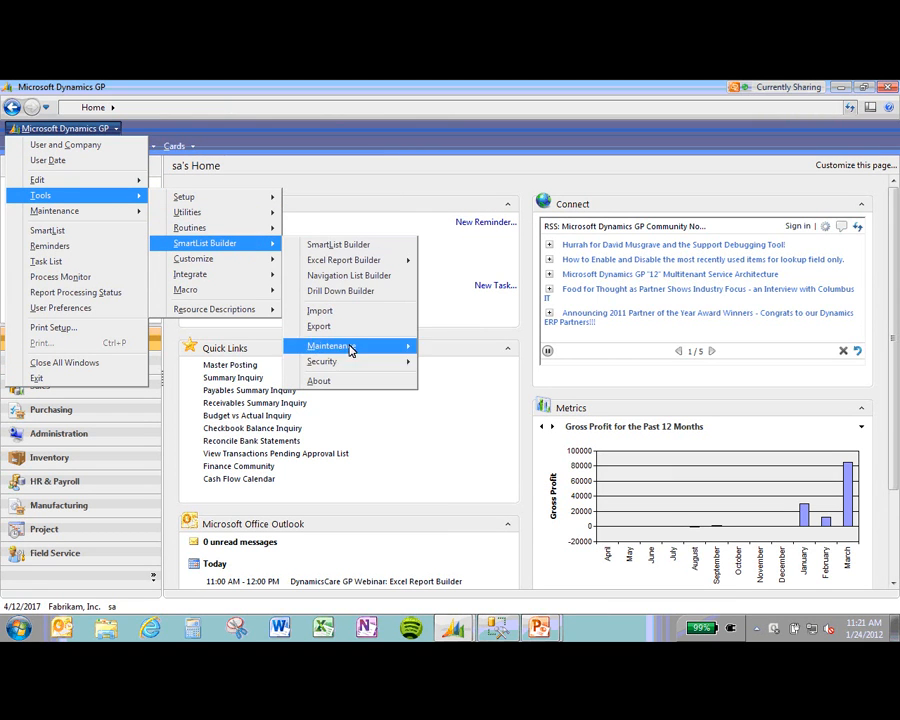
{"action": "mouse_move", "coordinate": [357, 365]}
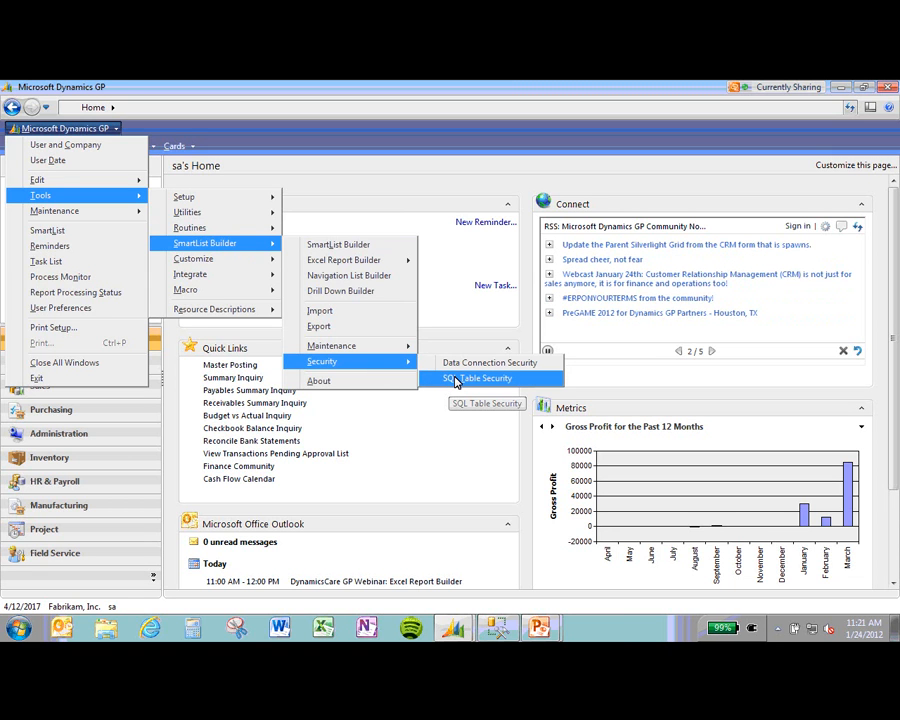
{"action": "left_click", "coordinate": [455, 379]}
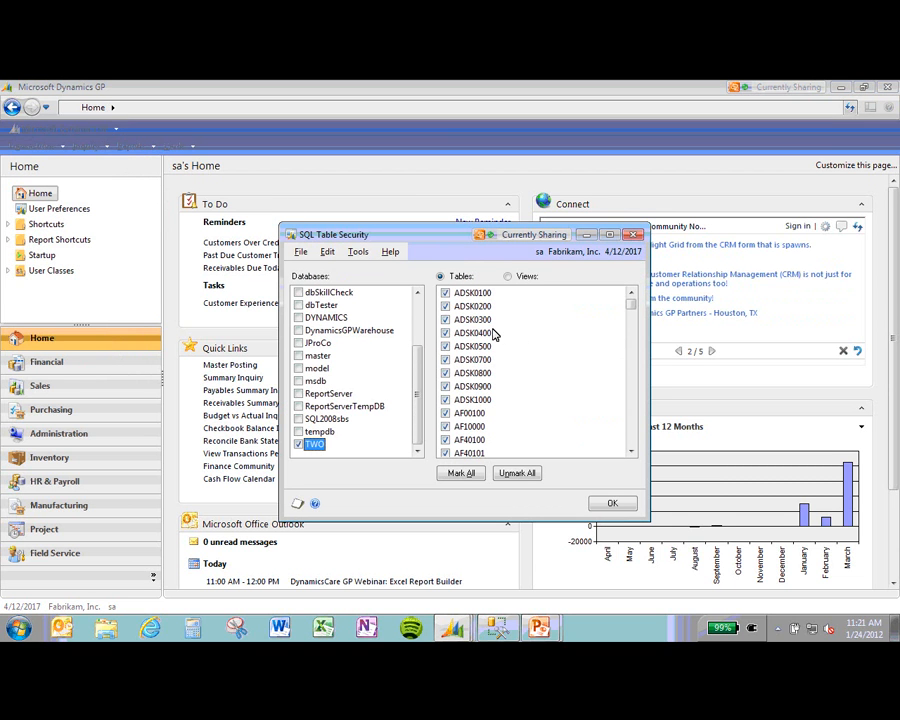
{"action": "left_click", "coordinate": [510, 277]}
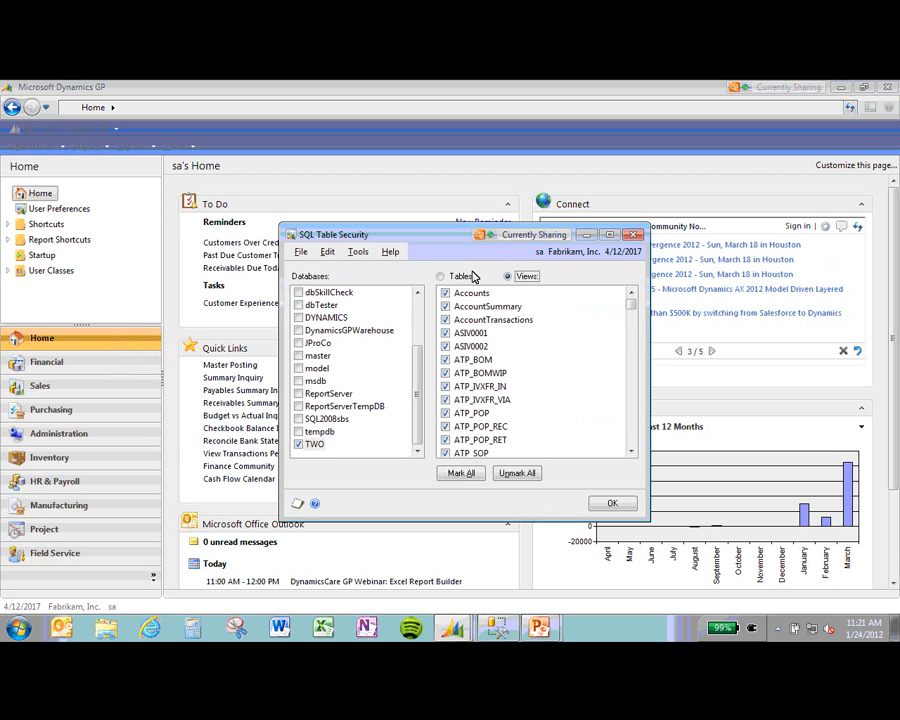
{"action": "left_click", "coordinate": [440, 277]}
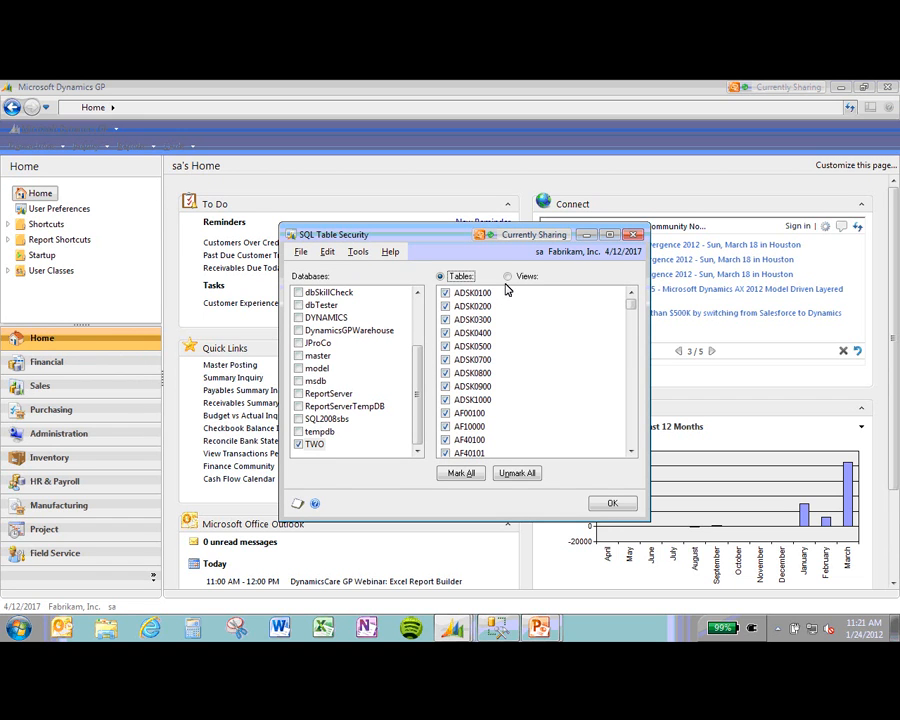
{"action": "left_click", "coordinate": [608, 504]}
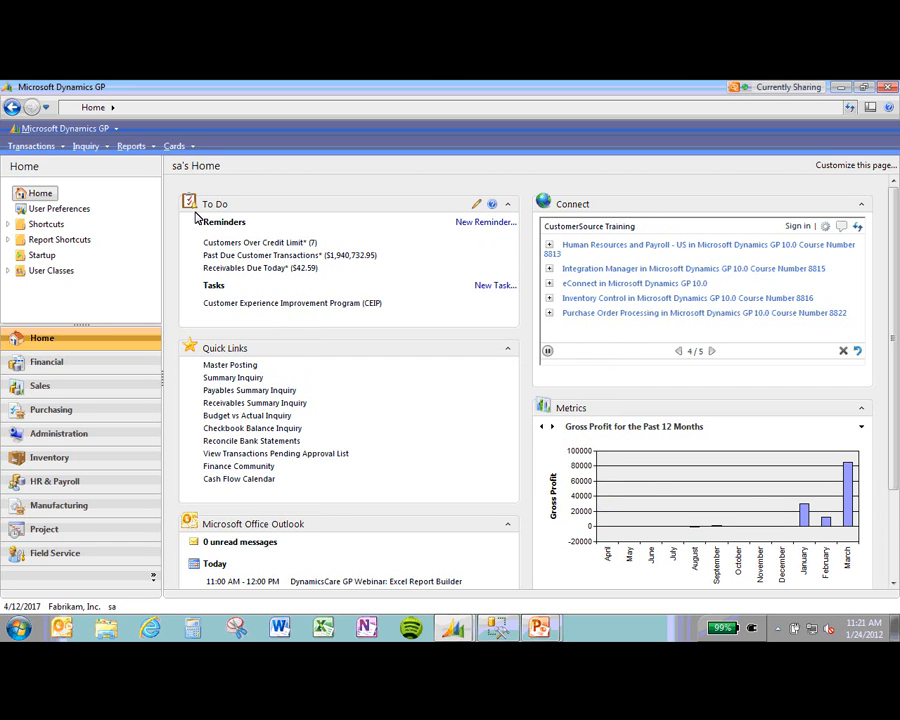
{"action": "left_click", "coordinate": [68, 128]}
{"action": "mouse_move", "coordinate": [91, 197]}
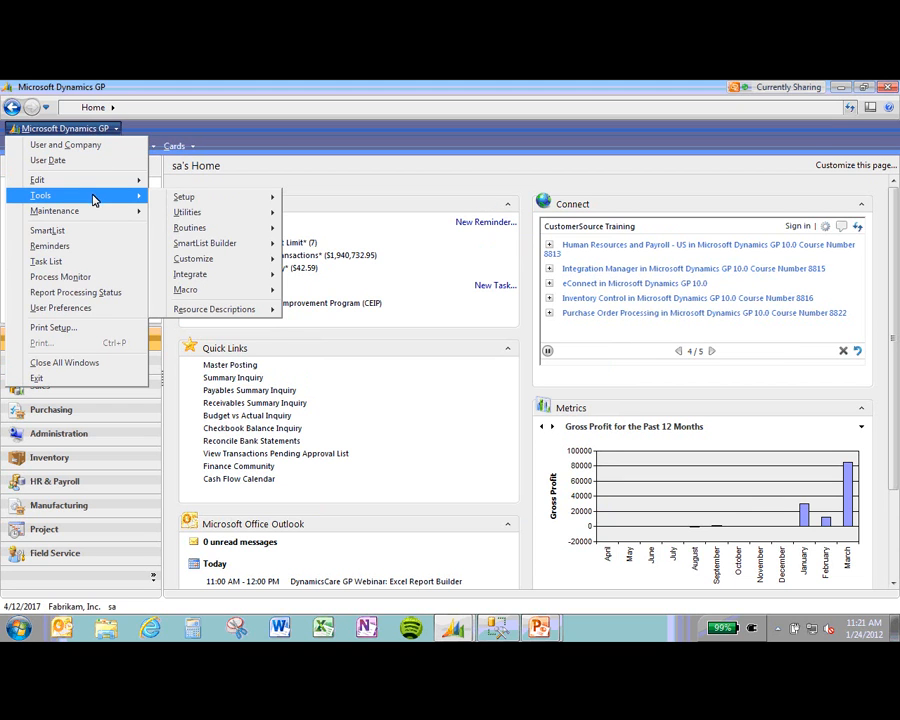
{"action": "mouse_move", "coordinate": [231, 245]}
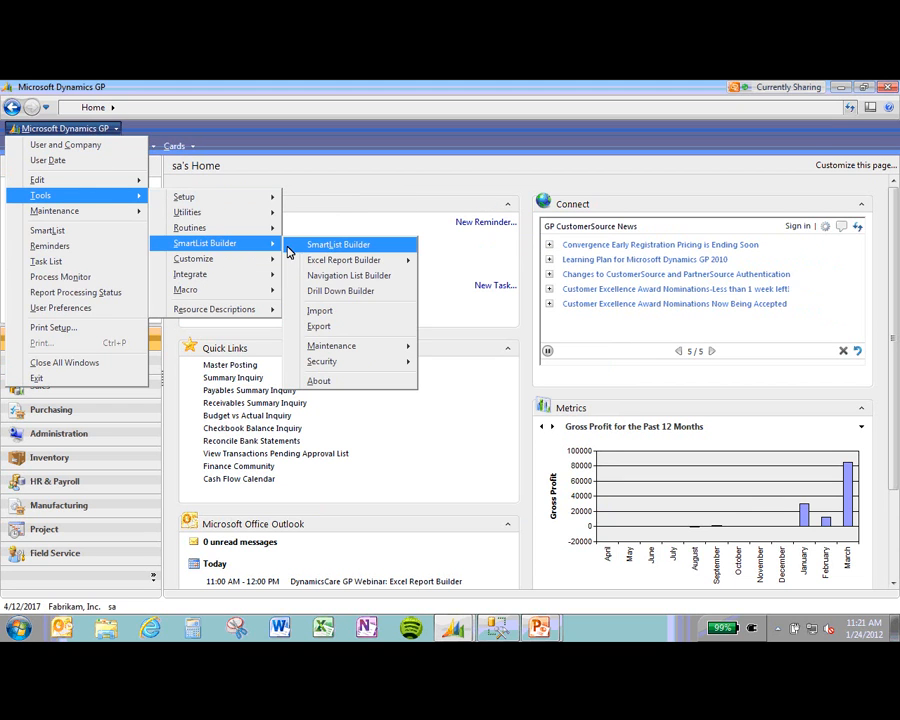
{"action": "mouse_move", "coordinate": [383, 362]}
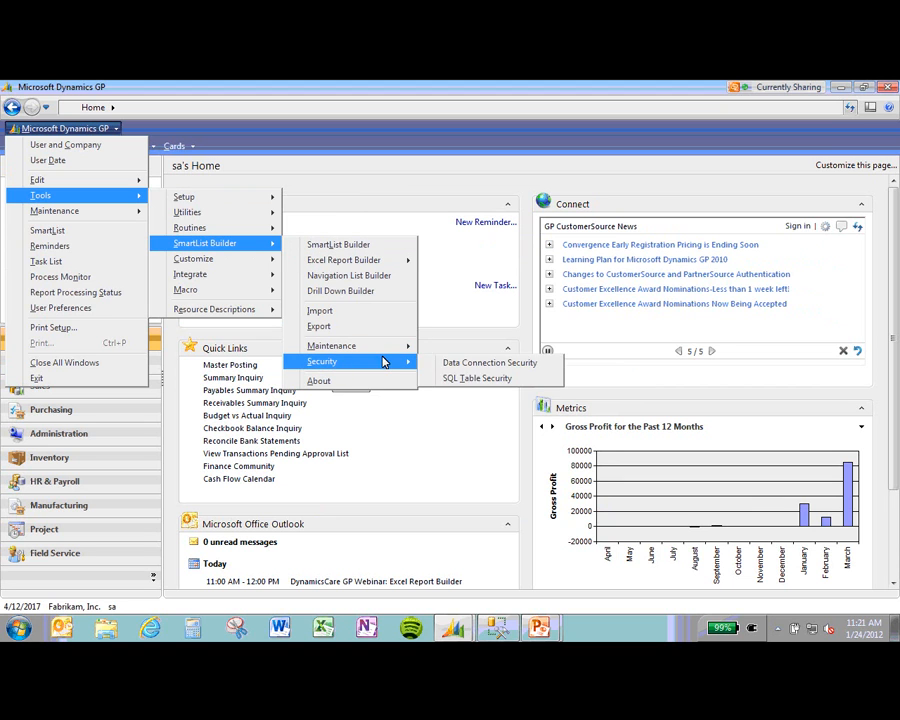
{"action": "left_click", "coordinate": [457, 379]}
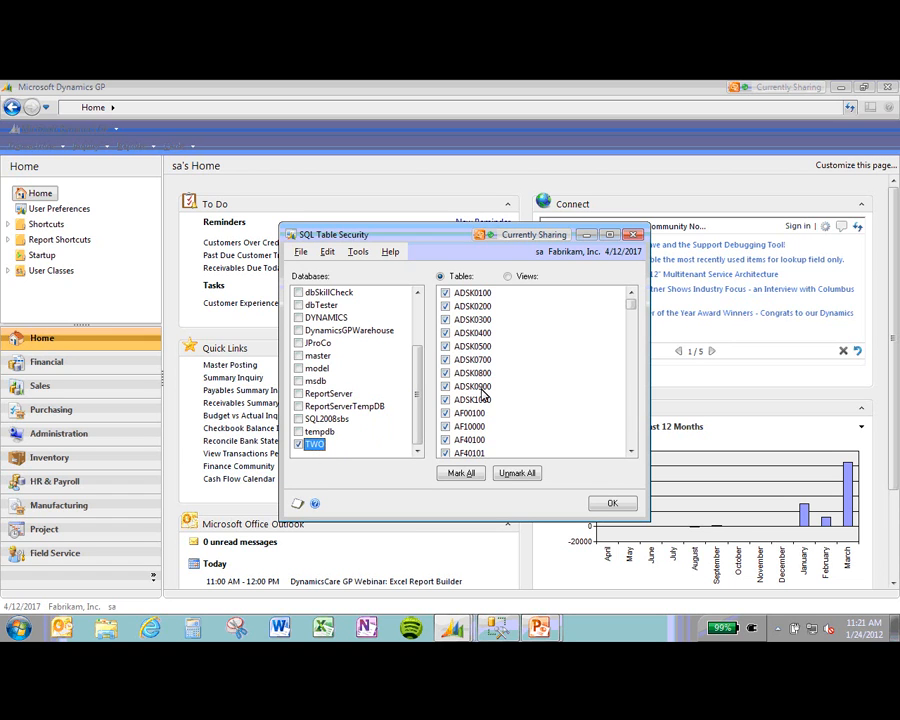
{"action": "left_click", "coordinate": [509, 278]}
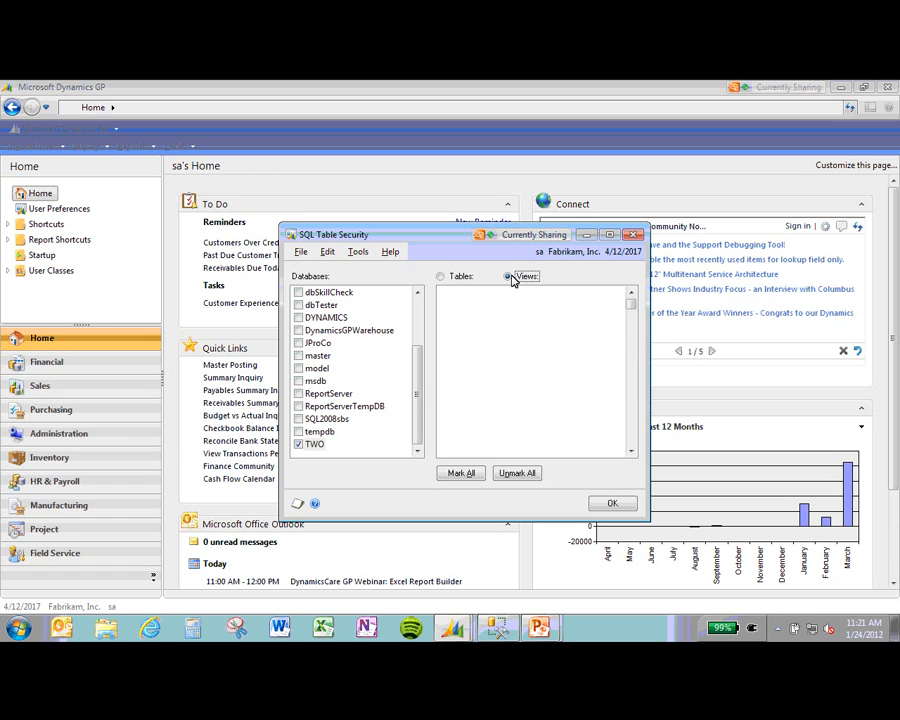
{"action": "left_click", "coordinate": [452, 281]}
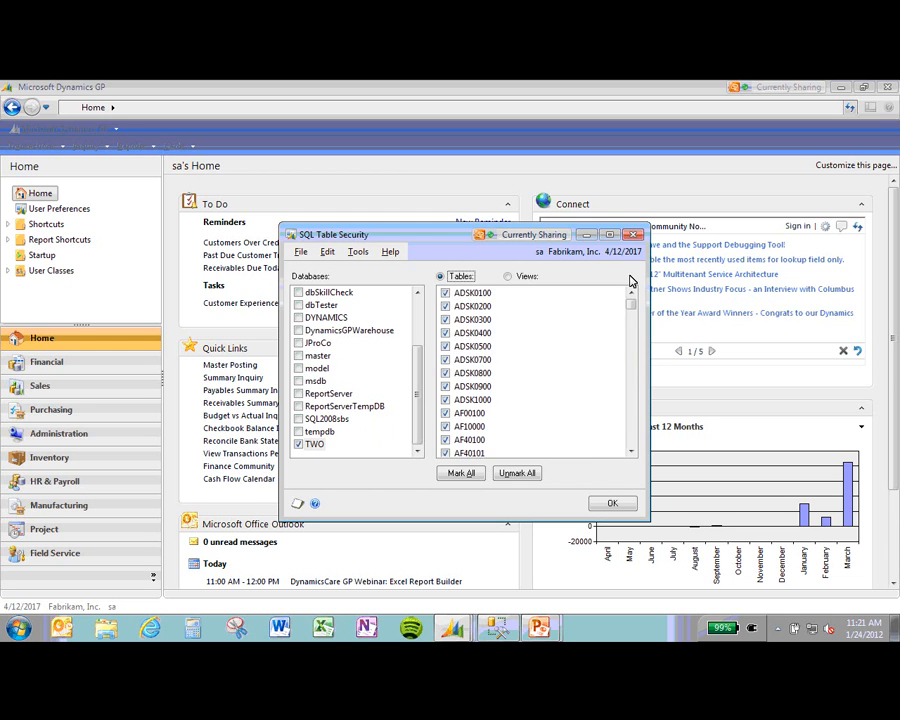
{"action": "left_click", "coordinate": [633, 236]}
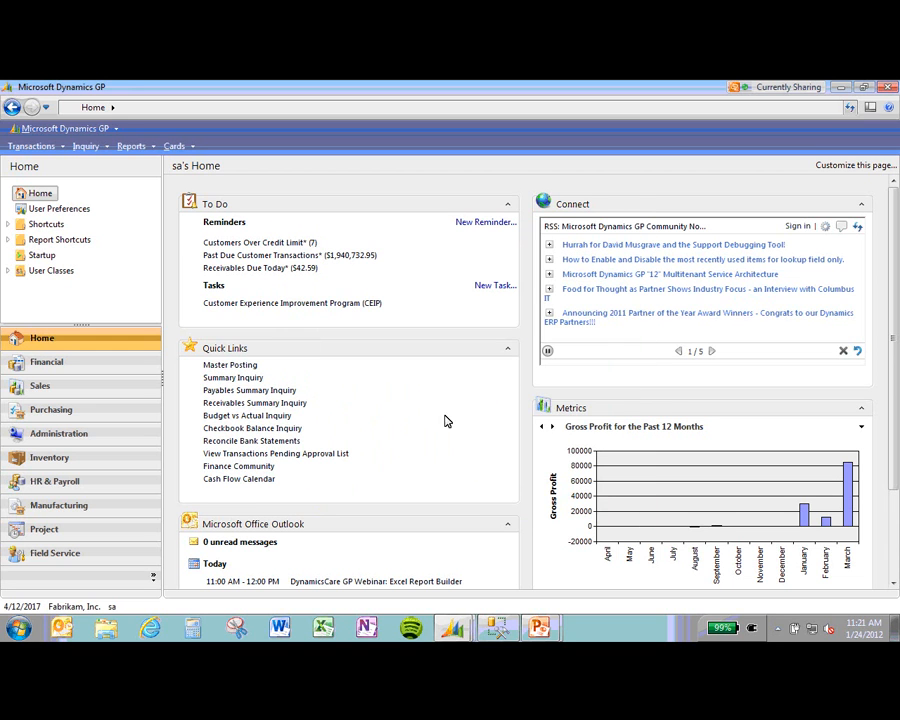
Step: Back in Excel Report Builder, start adding a Microsoft Dynamics GP table to the Webinar report
{"action": "left_click", "coordinate": [459, 597]}
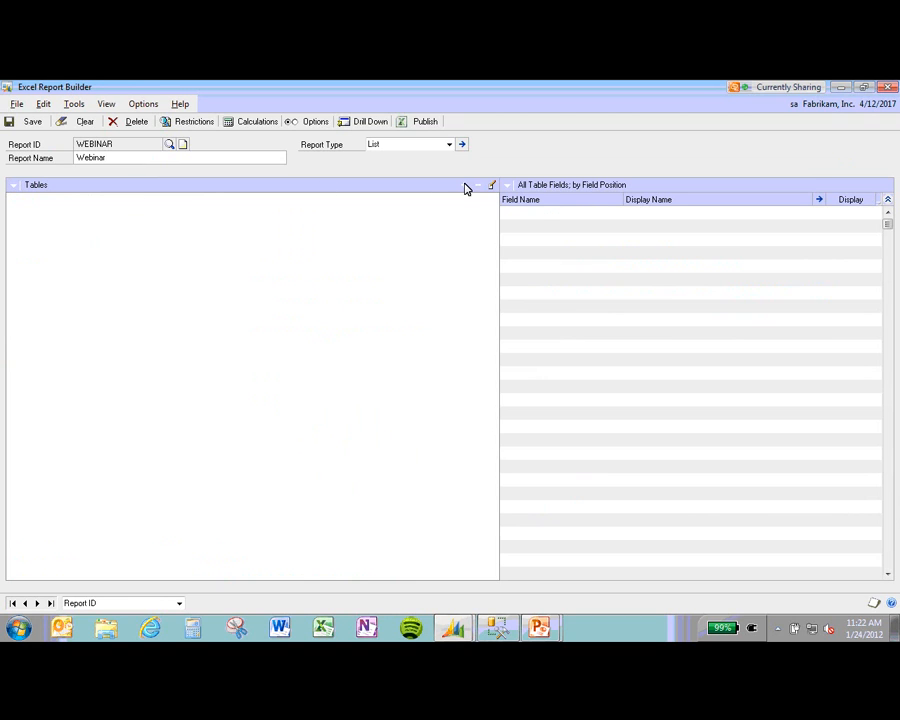
{"action": "left_click", "coordinate": [465, 186]}
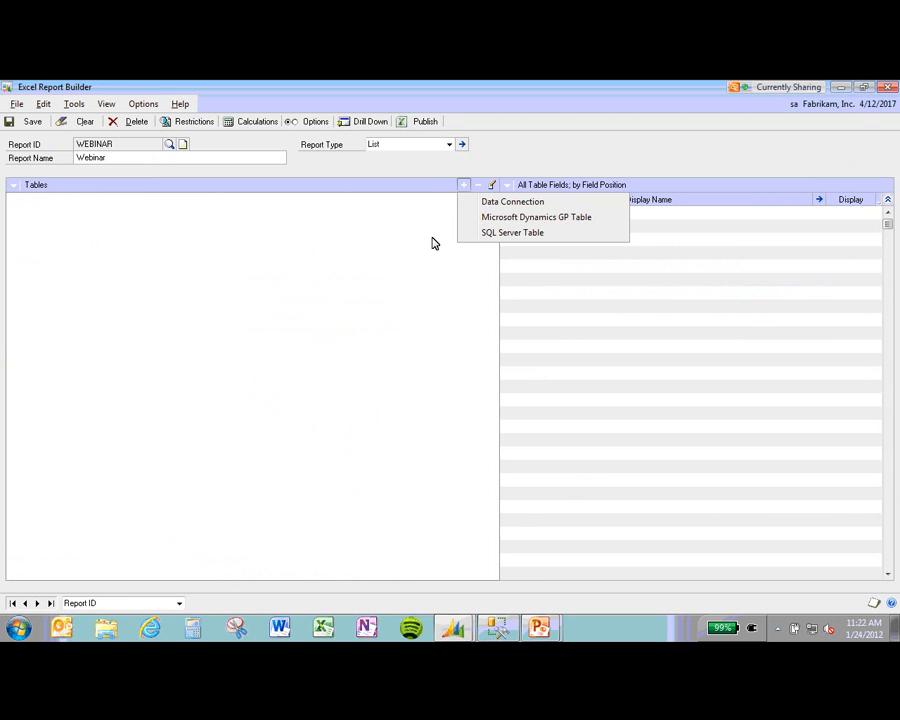
{"action": "left_click", "coordinate": [488, 218]}
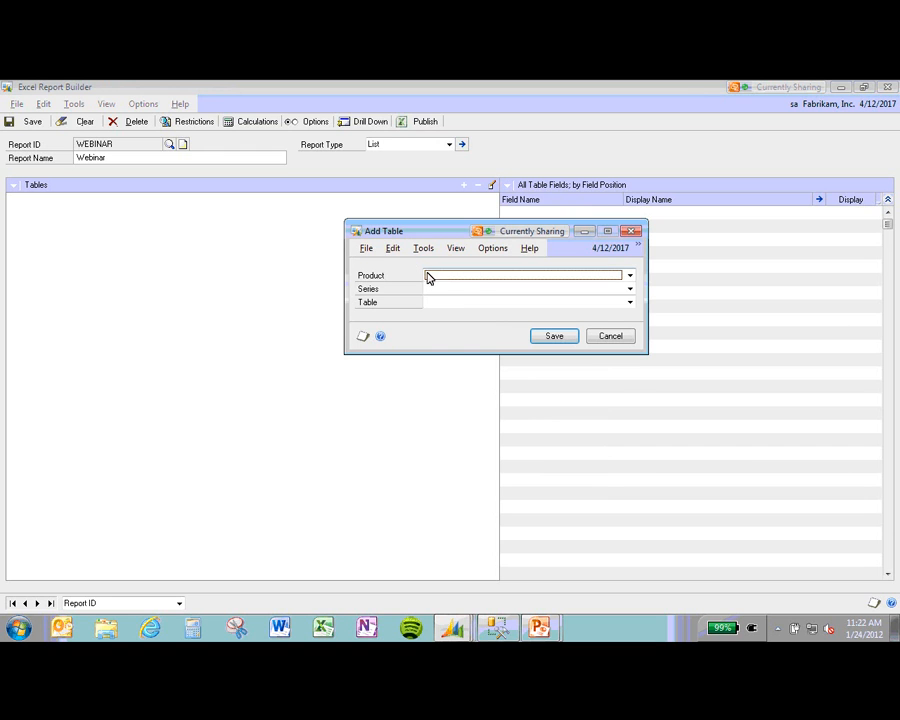
Step: Add the Fixed Assets, Financial series table Asset General Information Master to the report
{"action": "left_click", "coordinate": [432, 275]}
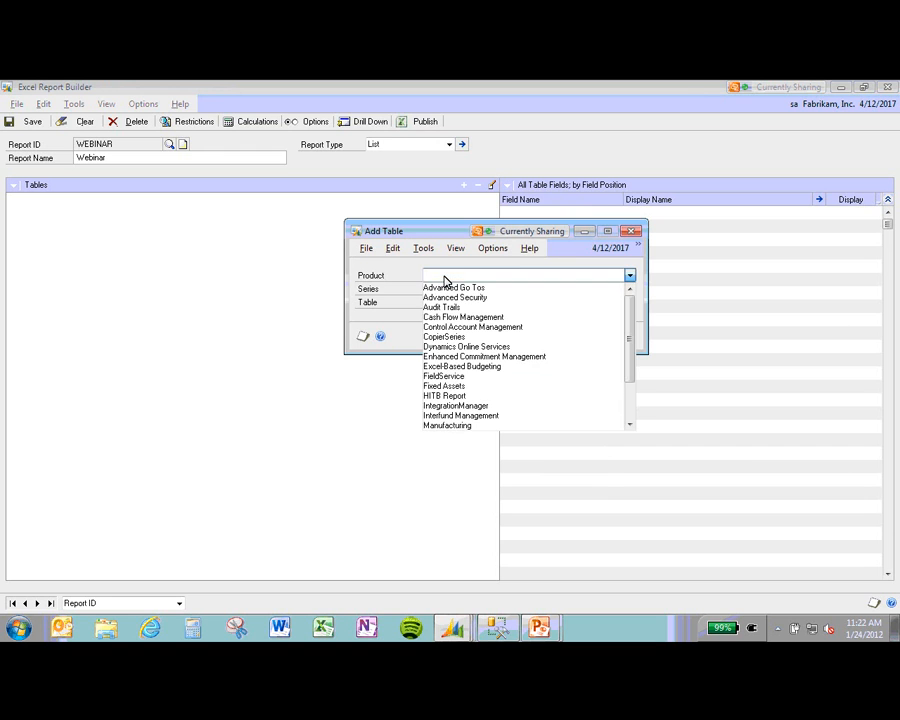
{"action": "left_click", "coordinate": [480, 387]}
{"action": "left_click", "coordinate": [466, 289]}
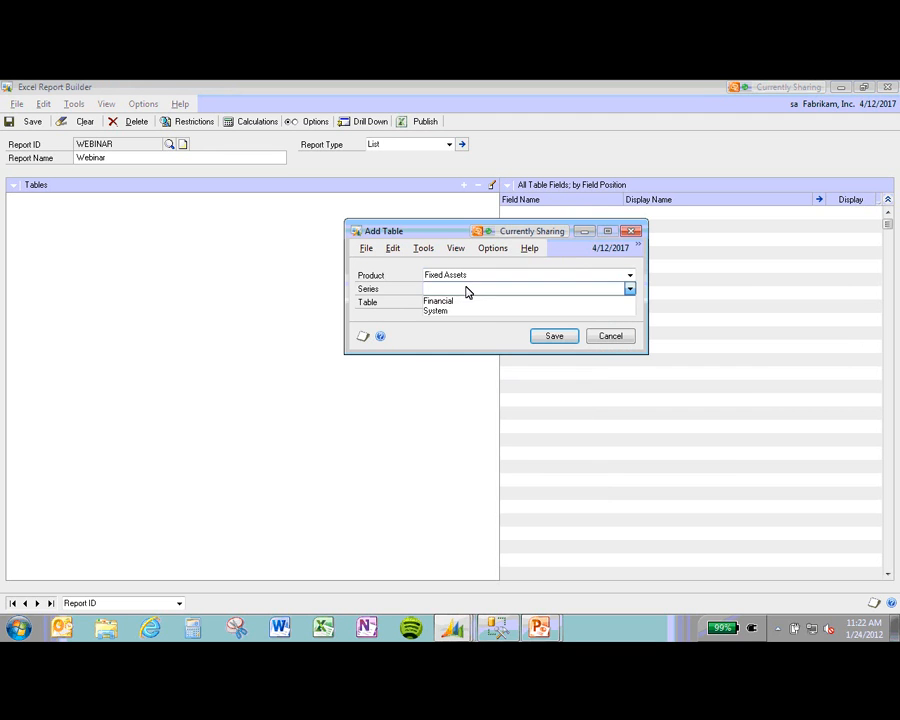
{"action": "left_click", "coordinate": [466, 298]}
{"action": "left_click", "coordinate": [466, 303]}
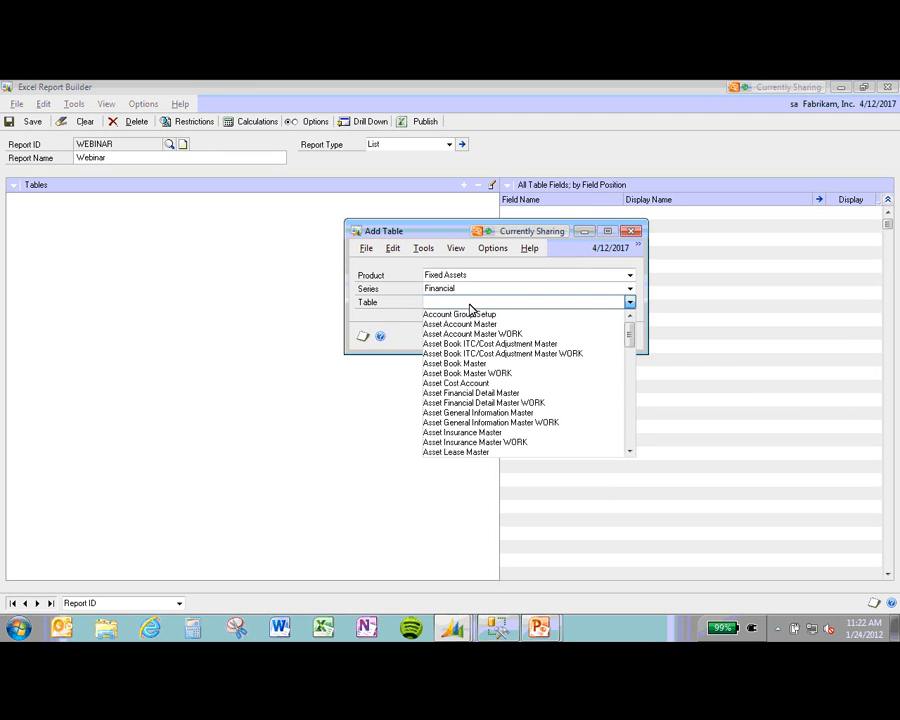
{"action": "left_click", "coordinate": [567, 413]}
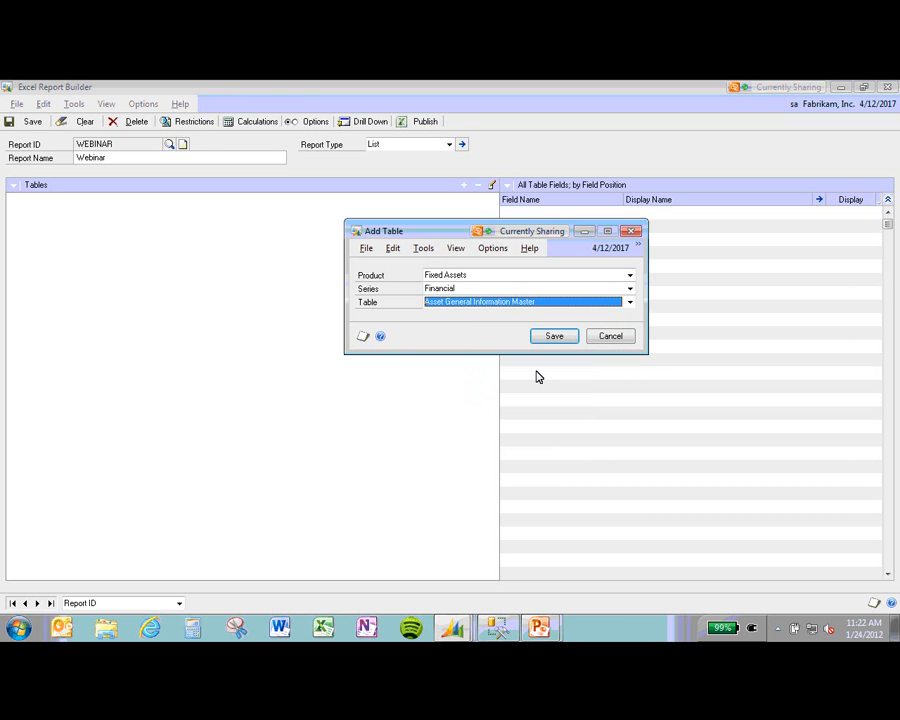
{"action": "left_click", "coordinate": [562, 336]}
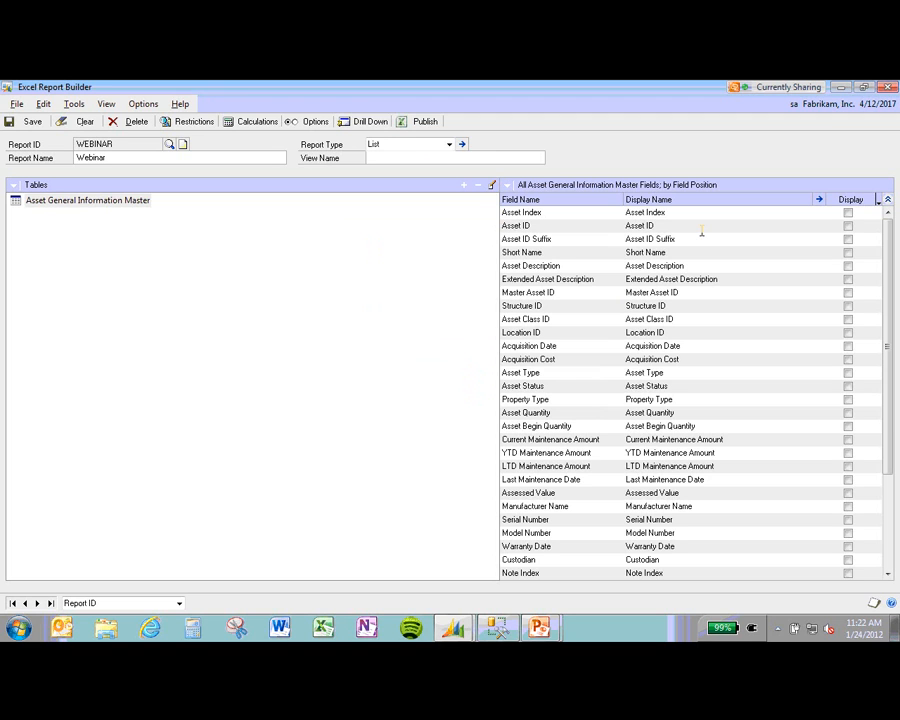
Step: Choose Fixed Assets, Financial series, Asset Book Master as a second table
{"action": "left_click", "coordinate": [83, 204]}
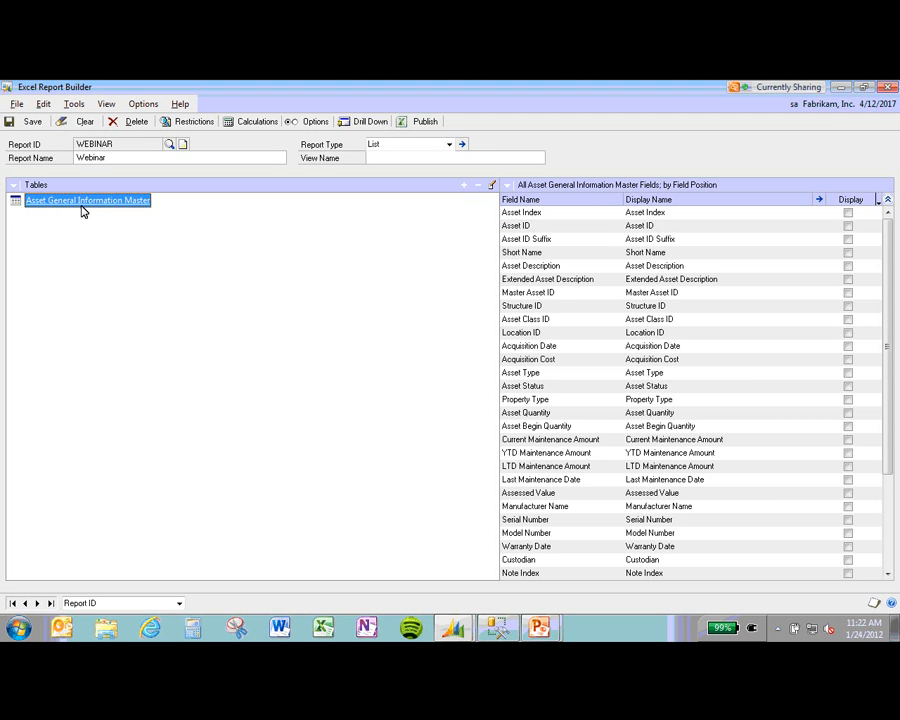
{"action": "left_click", "coordinate": [462, 186]}
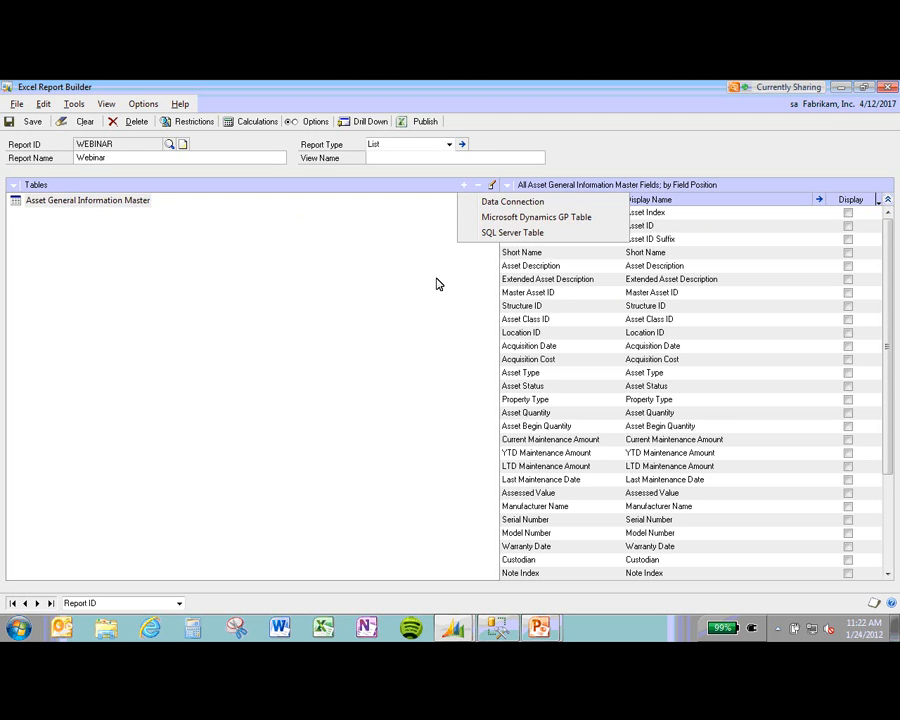
{"action": "left_click", "coordinate": [495, 231]}
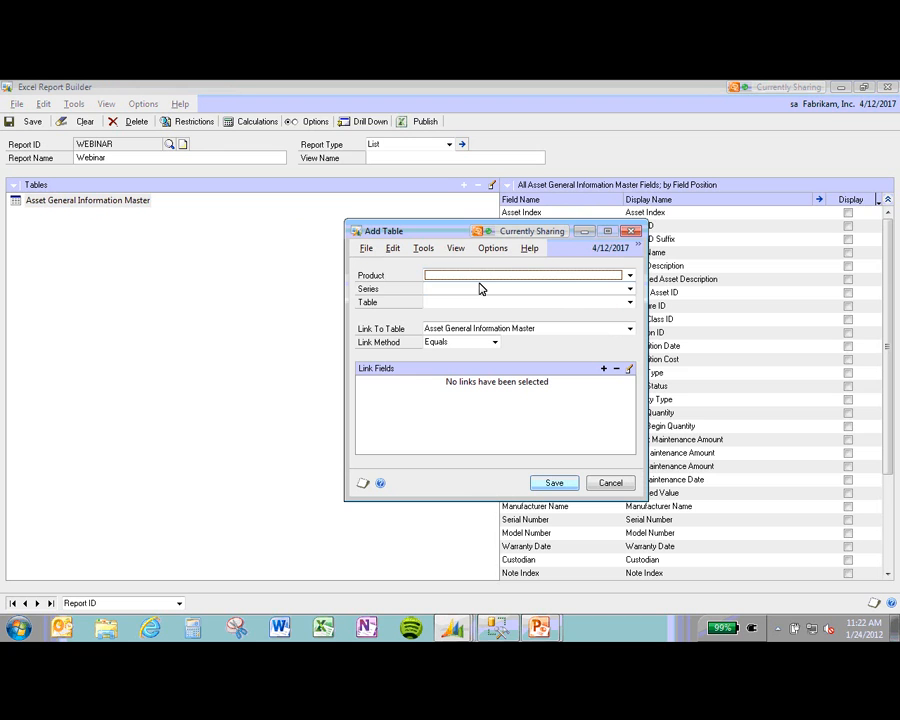
{"action": "left_click", "coordinate": [481, 276]}
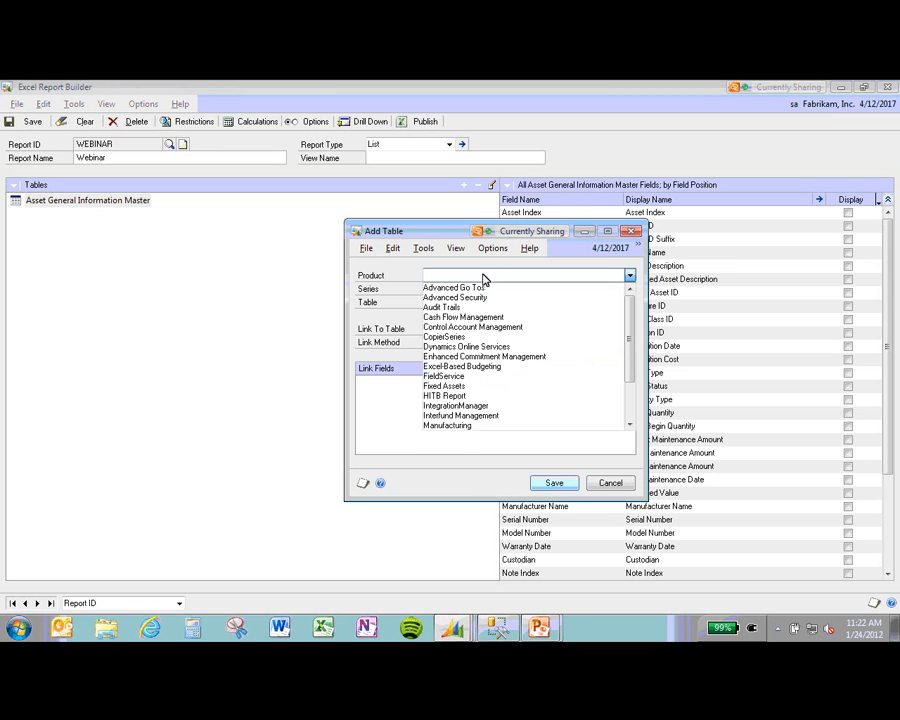
{"action": "left_click", "coordinate": [508, 387]}
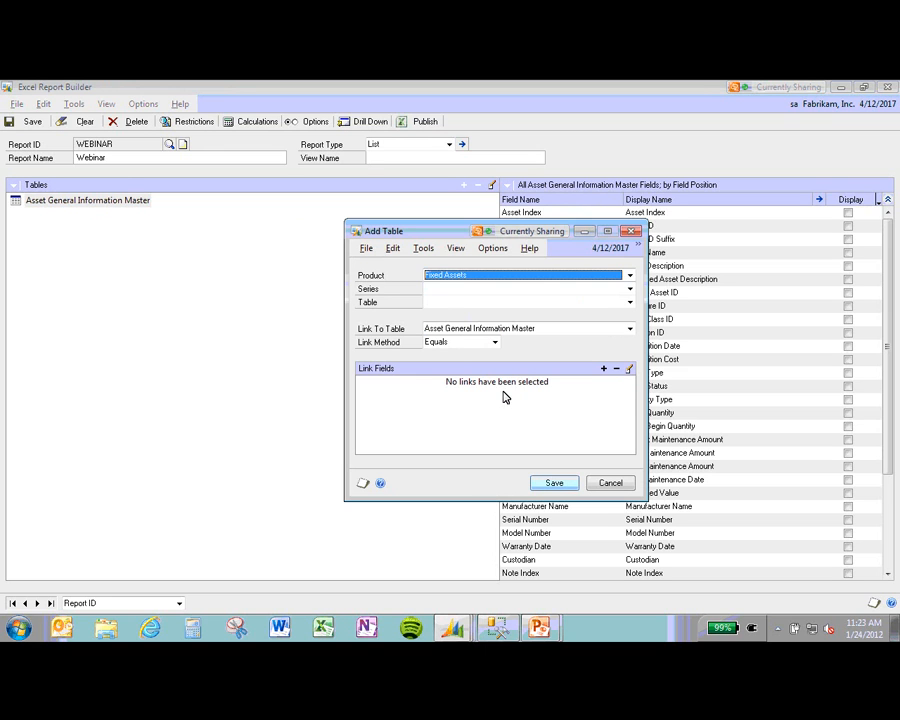
{"action": "left_click", "coordinate": [465, 290]}
{"action": "left_click", "coordinate": [464, 299]}
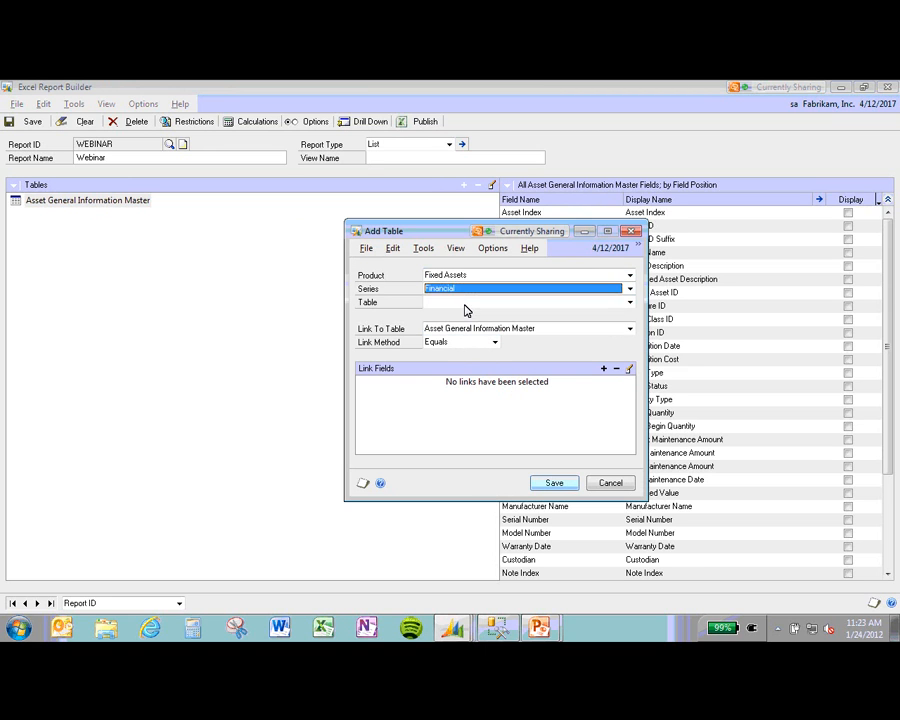
{"action": "left_click", "coordinate": [466, 304]}
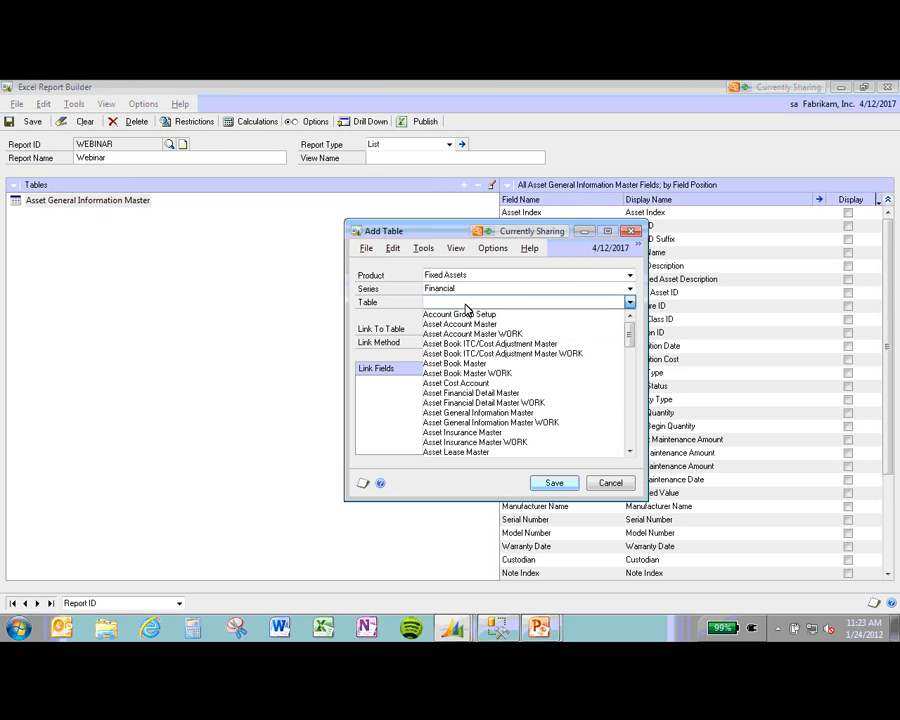
{"action": "left_click", "coordinate": [510, 364]}
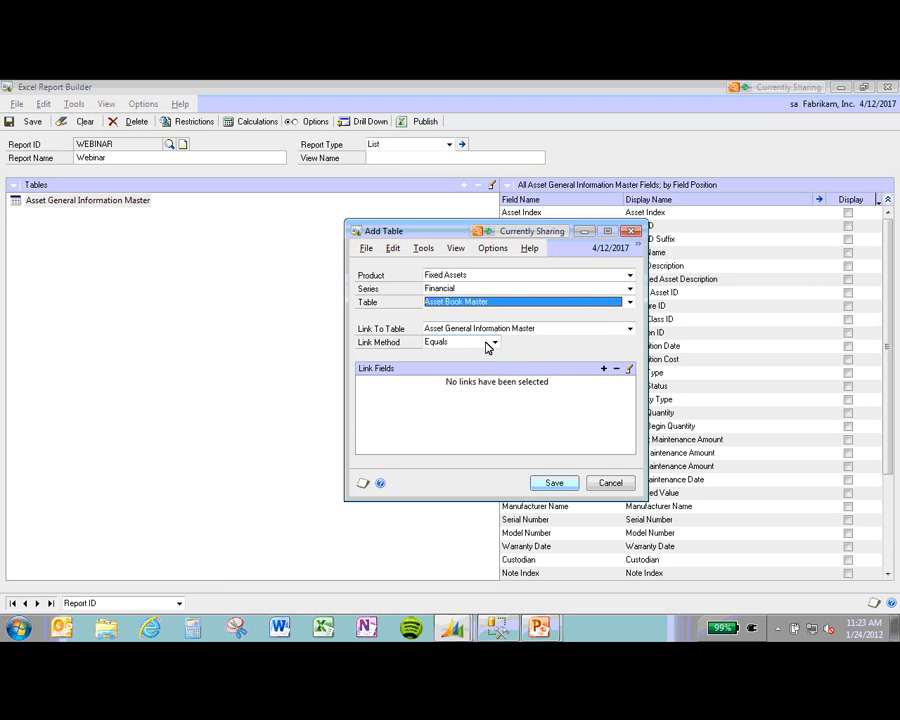
Step: Try Left Outer but settle on the Equals link method, then begin adding a field link
{"action": "left_click", "coordinate": [459, 344]}
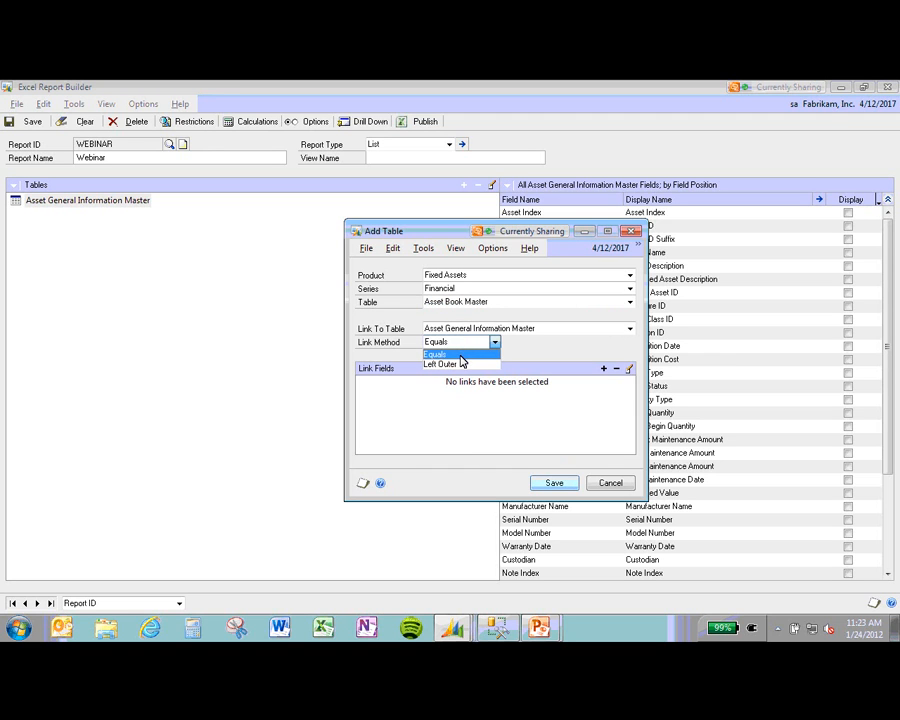
{"action": "left_click", "coordinate": [462, 364]}
{"action": "left_click", "coordinate": [462, 344]}
{"action": "left_click", "coordinate": [464, 351]}
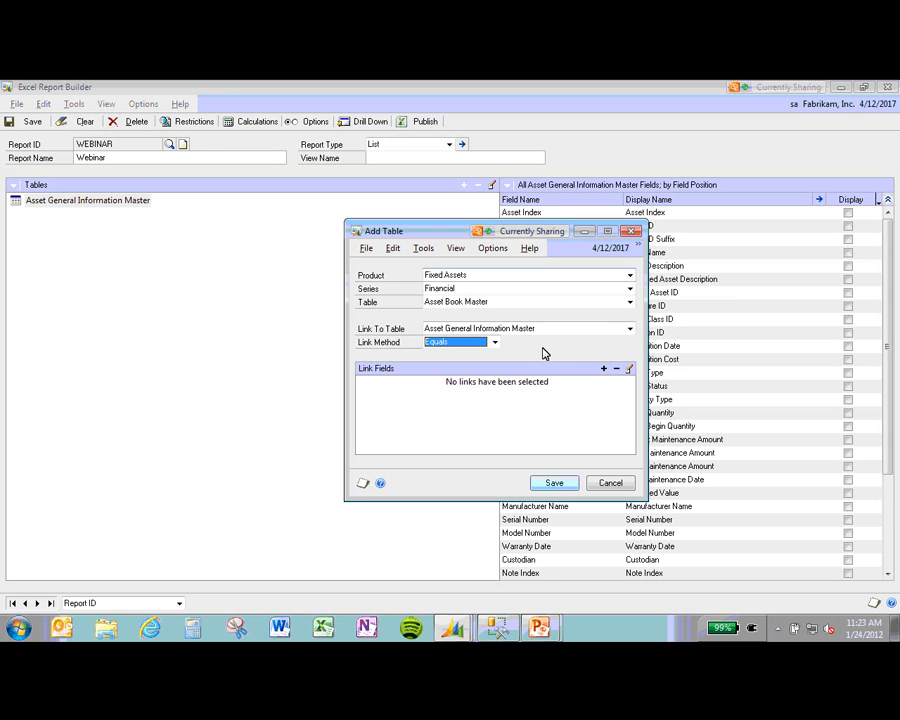
{"action": "left_click", "coordinate": [494, 343]}
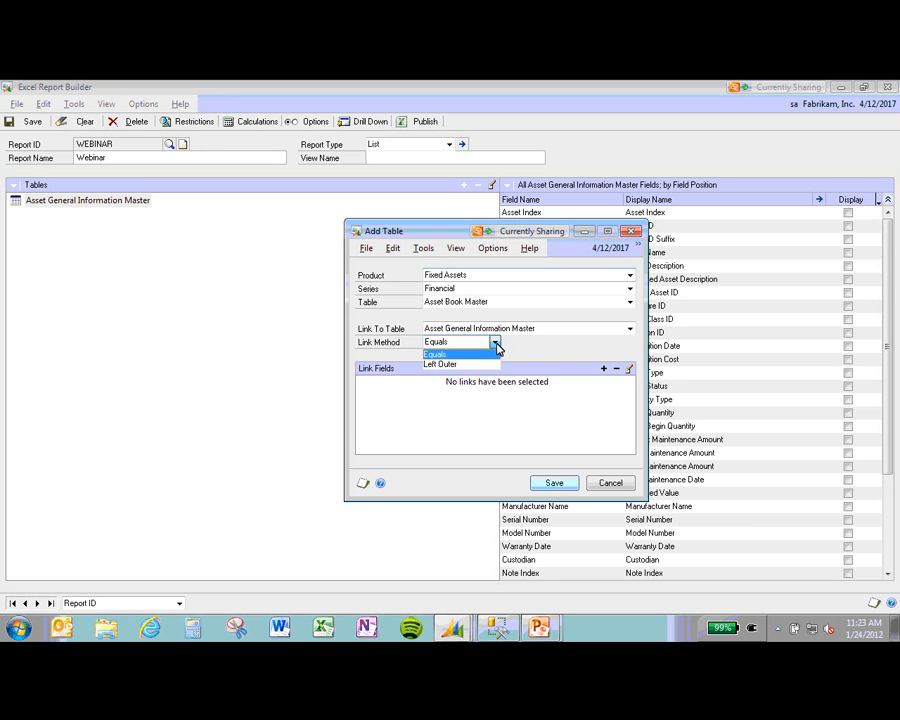
{"action": "left_click", "coordinate": [494, 364]}
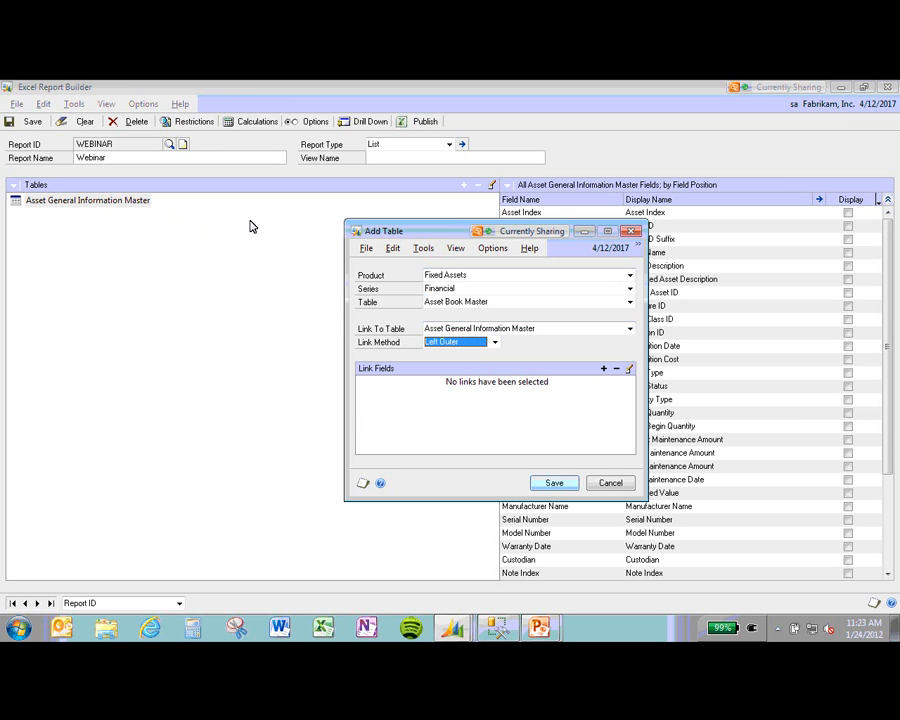
{"action": "left_click", "coordinate": [463, 342]}
{"action": "left_click", "coordinate": [466, 355]}
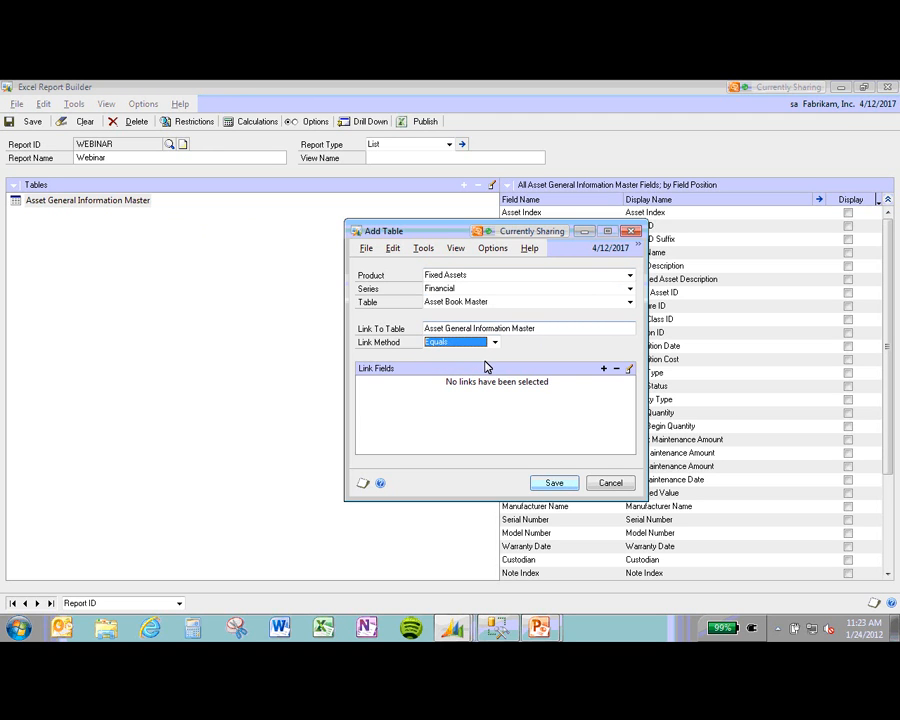
{"action": "left_click", "coordinate": [604, 371]}
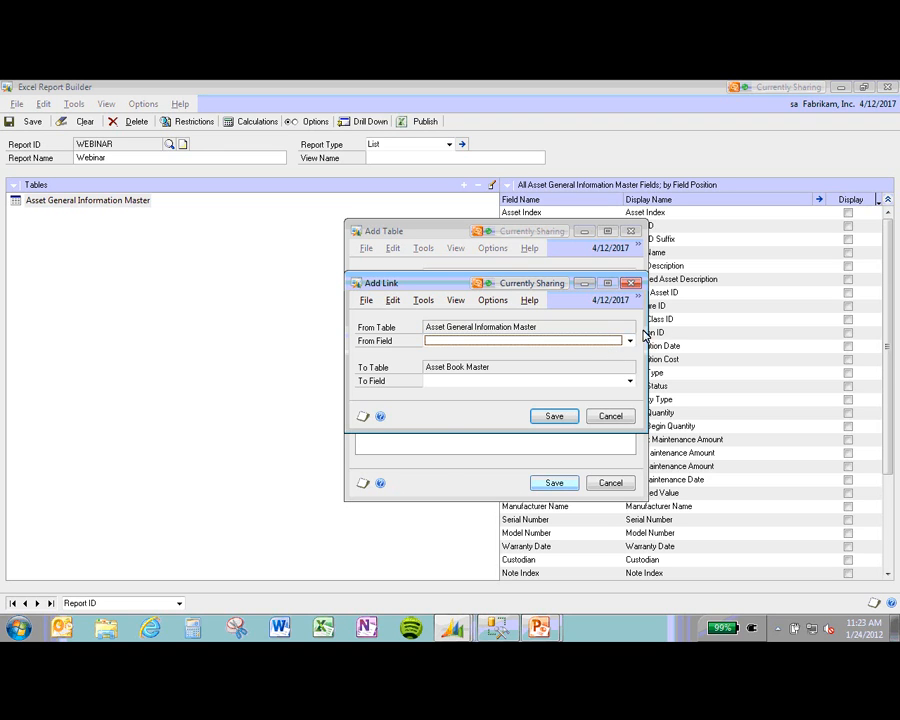
Step: Link Asset Index in Asset General Information Master to Asset Index in Asset Book Master
{"action": "left_click", "coordinate": [630, 341]}
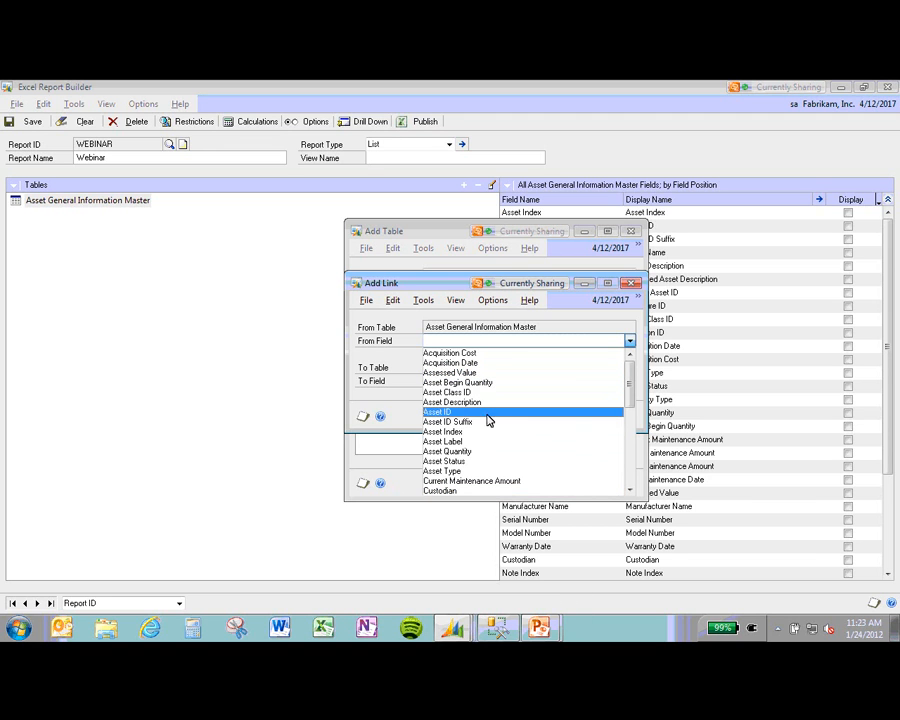
{"action": "left_click_drag", "start_coordinate": [632, 393], "coordinate": [620, 352]}
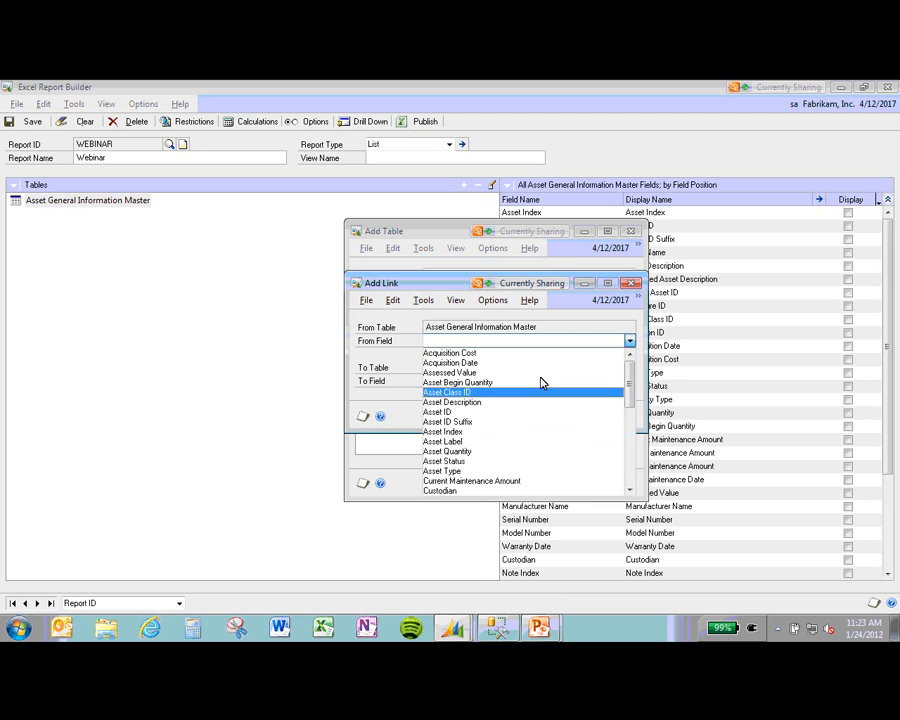
{"action": "left_click", "coordinate": [497, 432]}
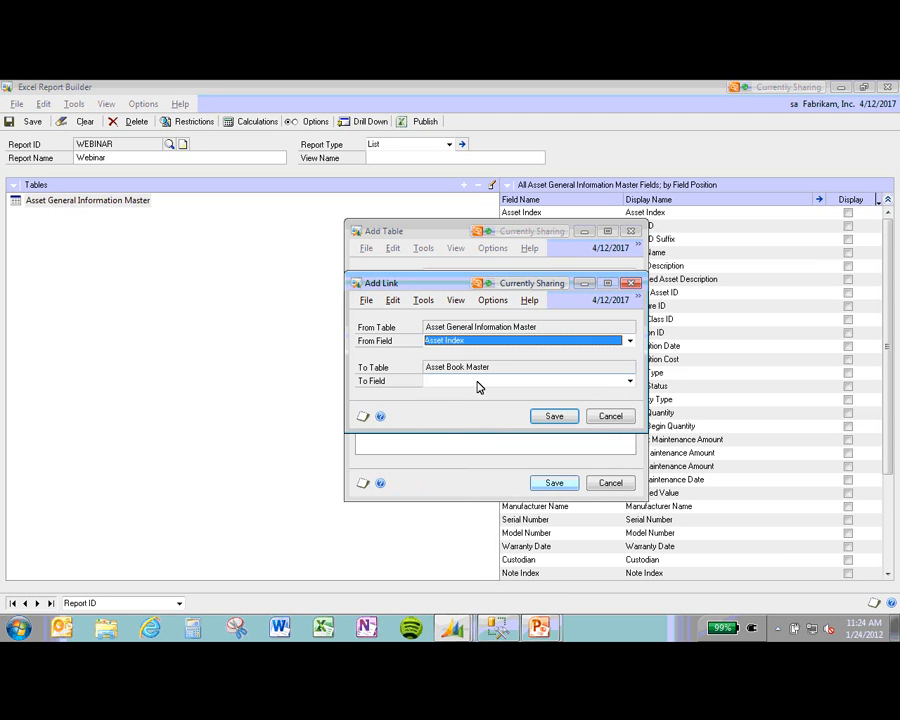
{"action": "left_click", "coordinate": [478, 384]}
{"action": "left_click", "coordinate": [460, 410]}
{"action": "left_click", "coordinate": [548, 417]}
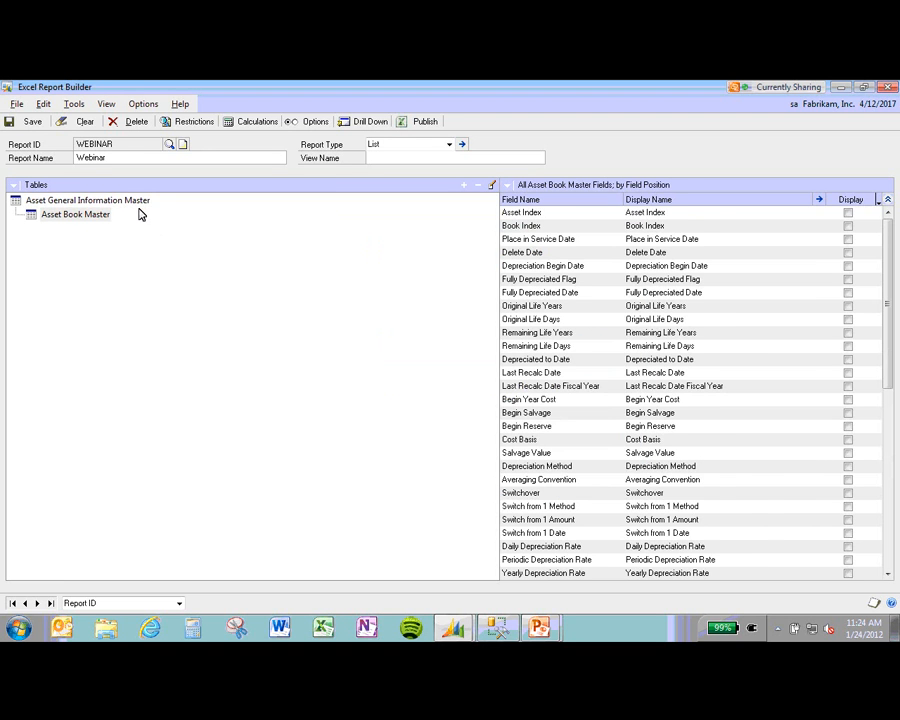
Step: Display Asset ID, Suffix, Description, Class ID, Location ID, Acquisition Date and Acquisition Cost
{"action": "left_click", "coordinate": [141, 202]}
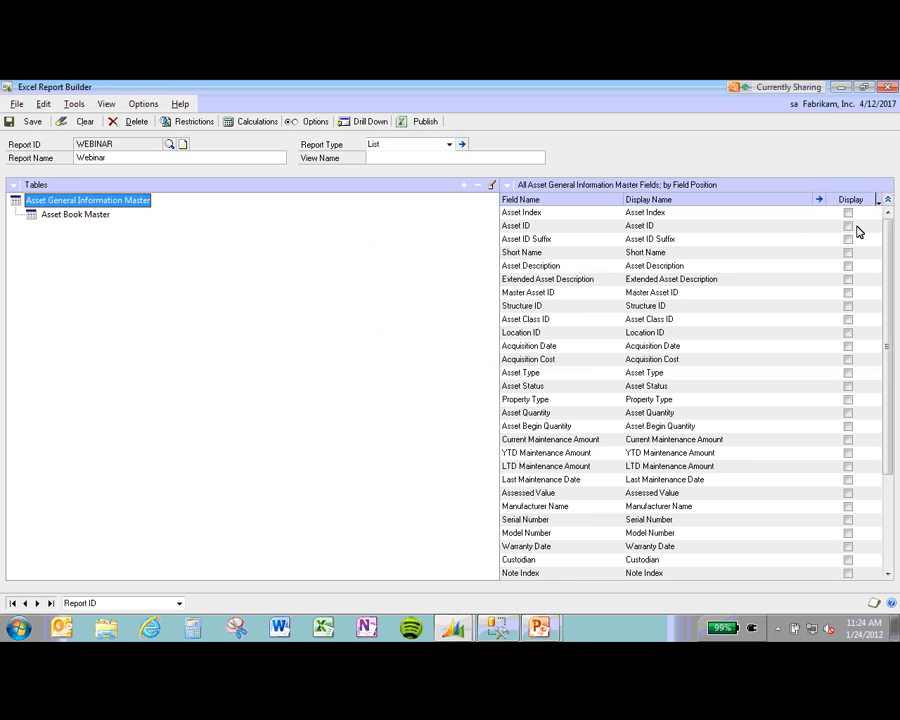
{"action": "left_click", "coordinate": [87, 213]}
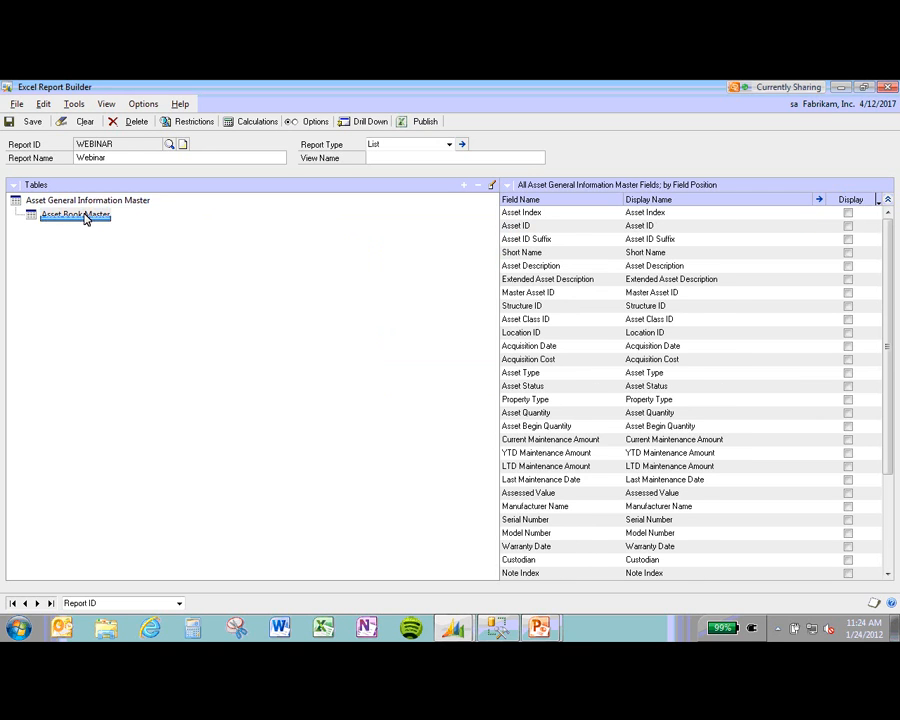
{"action": "left_click", "coordinate": [92, 204]}
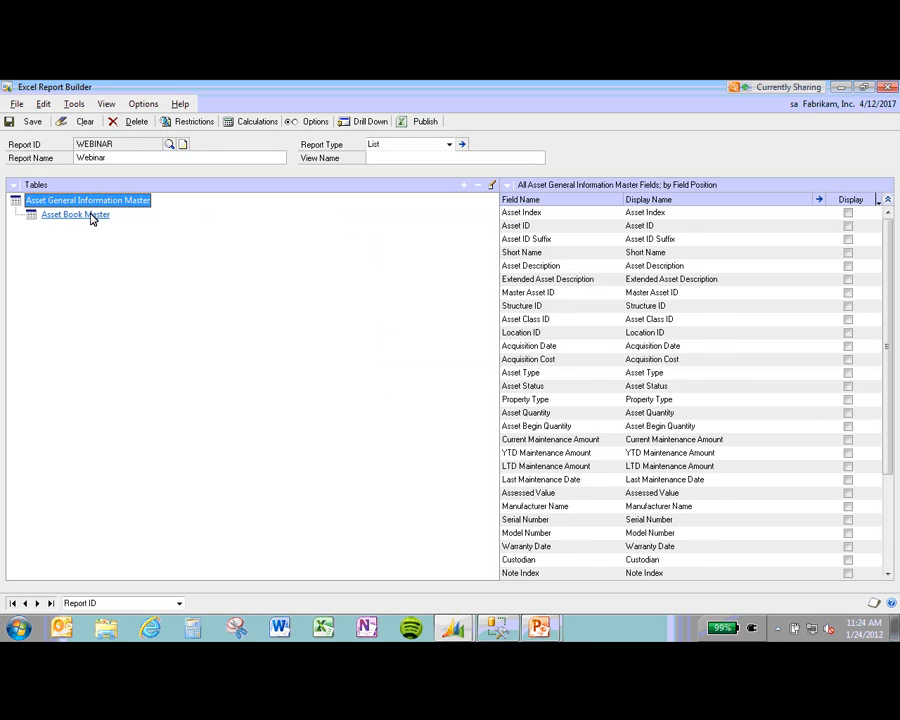
{"action": "left_click", "coordinate": [90, 214]}
{"action": "left_click", "coordinate": [97, 206]}
{"action": "left_click", "coordinate": [848, 227]}
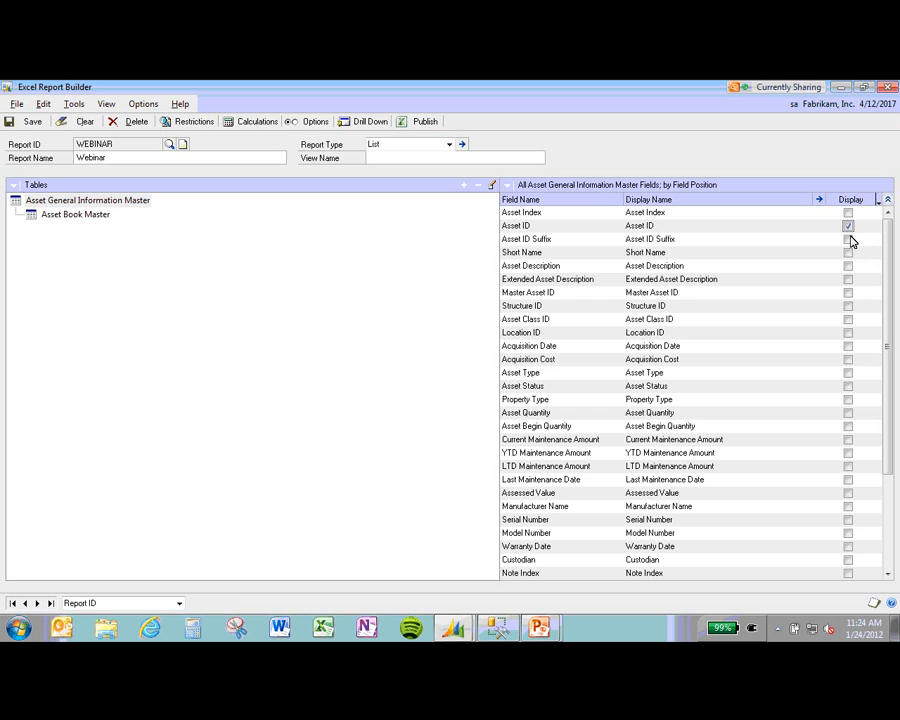
{"action": "left_click", "coordinate": [848, 240]}
{"action": "left_click", "coordinate": [848, 266]}
{"action": "left_click", "coordinate": [848, 332]}
{"action": "left_click", "coordinate": [848, 320]}
{"action": "left_click", "coordinate": [848, 348]}
{"action": "left_click", "coordinate": [849, 360]}
Step: Display Asset Book Master's Book Index, Place in Service, Depreciation Begin, Original Life, Depreciated to Date, Begin Salvage
{"action": "left_click", "coordinate": [888, 577]}
{"action": "left_click", "coordinate": [888, 577]}
{"action": "left_click", "coordinate": [888, 577]}
{"action": "left_click", "coordinate": [888, 577]}
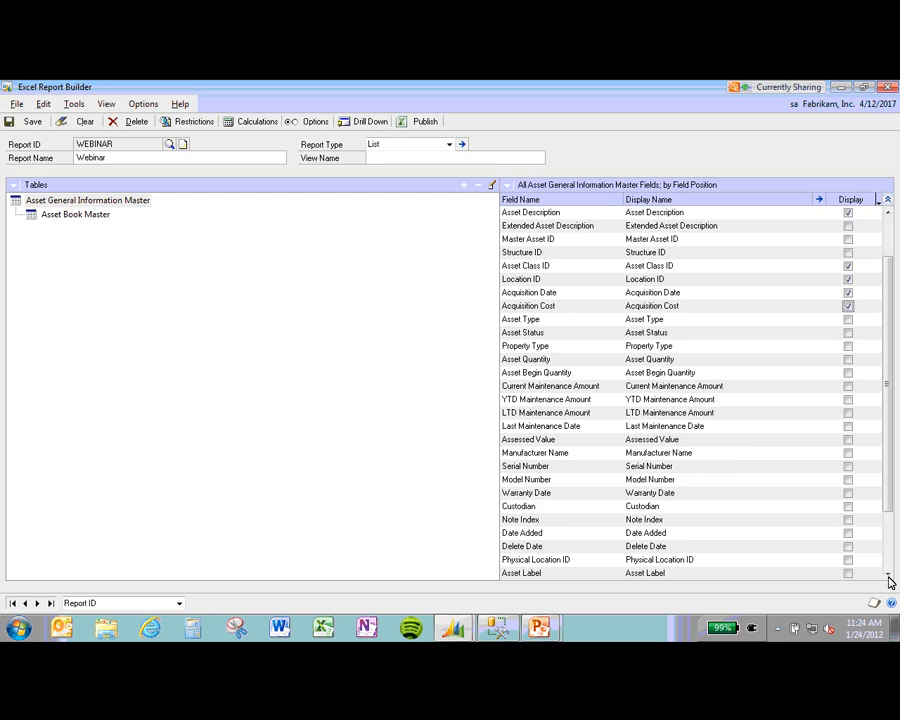
{"action": "left_click", "coordinate": [888, 577]}
{"action": "left_click", "coordinate": [75, 214]}
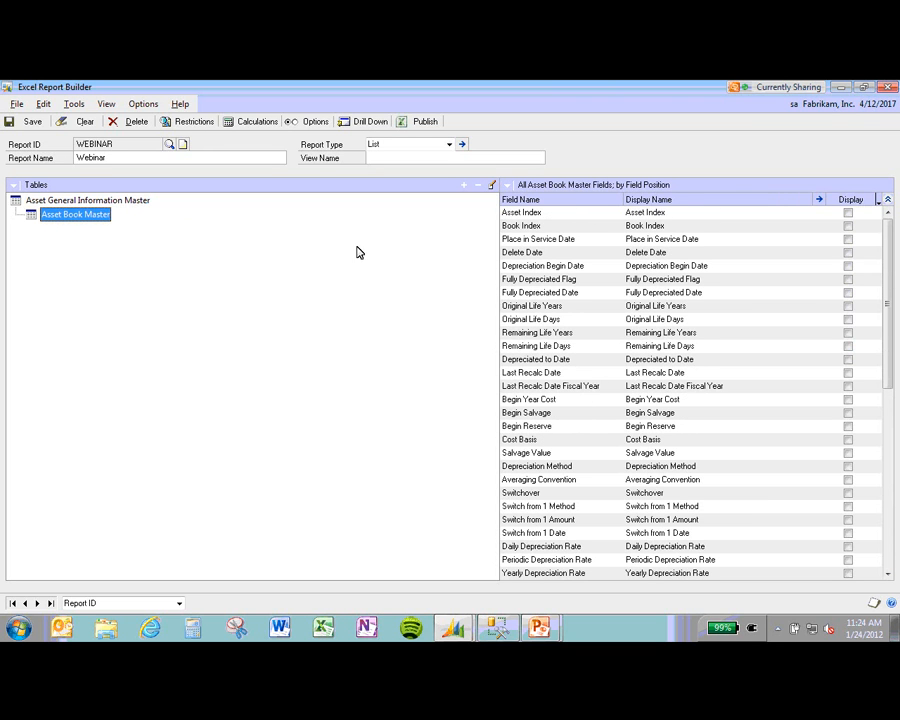
{"action": "left_click", "coordinate": [887, 223]}
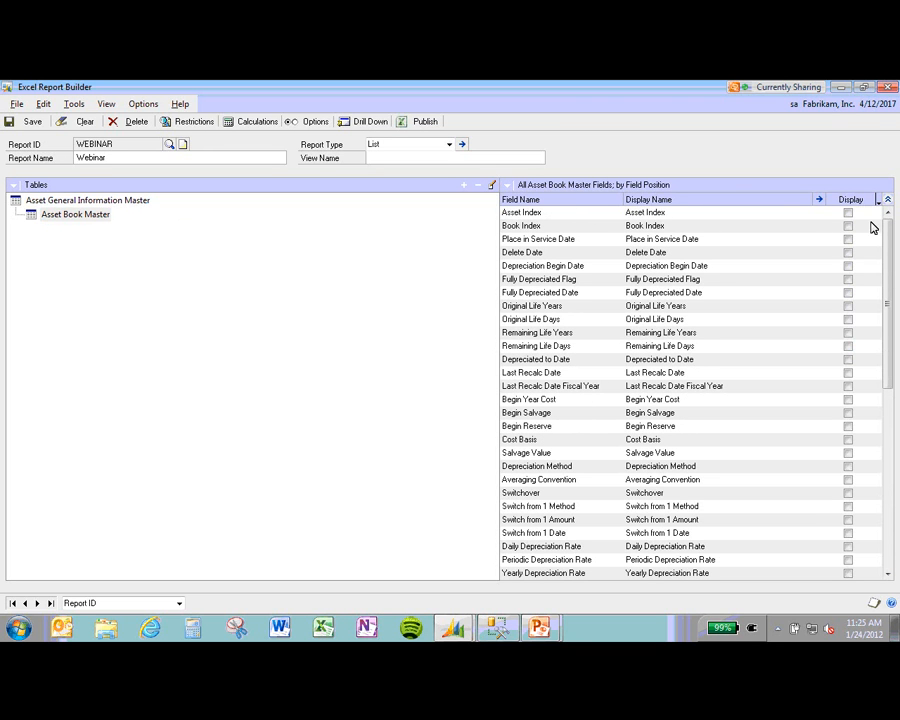
{"action": "left_click", "coordinate": [848, 227]}
{"action": "left_click", "coordinate": [848, 240]}
{"action": "left_click", "coordinate": [848, 266]}
{"action": "left_click", "coordinate": [848, 306]}
{"action": "left_click", "coordinate": [848, 319]}
{"action": "left_click", "coordinate": [848, 360]}
{"action": "left_click", "coordinate": [848, 413]}
Step: Display Depreciation Method plus YTD, LTD and Current Run Depreciation Amount, then save the report
{"action": "left_click", "coordinate": [891, 579]}
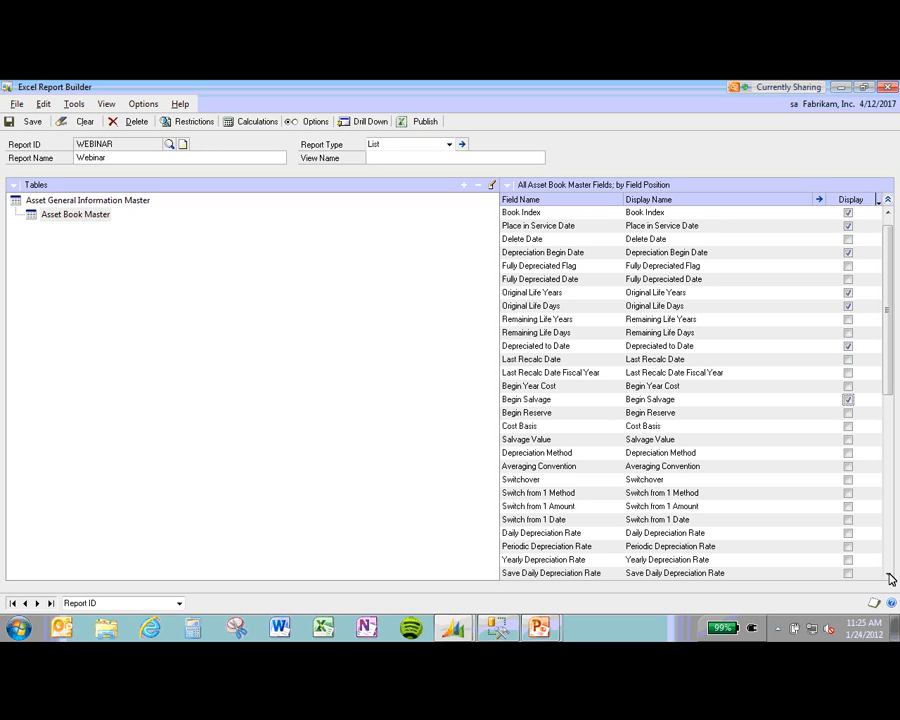
{"action": "left_click", "coordinate": [848, 455]}
{"action": "left_click", "coordinate": [848, 455]}
{"action": "left_click", "coordinate": [848, 455]}
{"action": "left_click", "coordinate": [889, 575]}
{"action": "left_click", "coordinate": [889, 575]}
{"action": "left_click", "coordinate": [889, 575]}
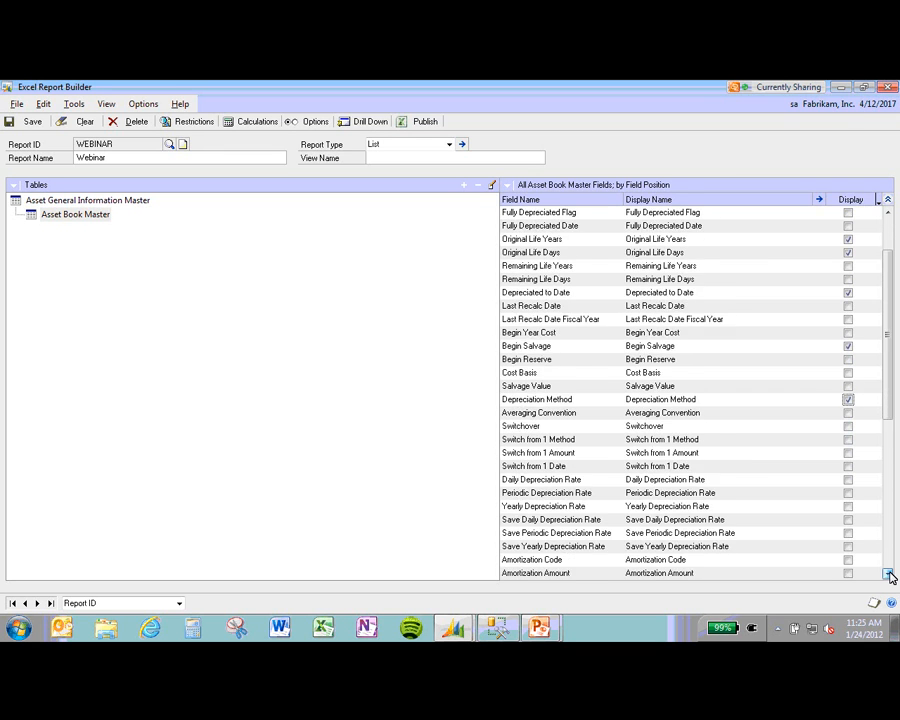
{"action": "left_click", "coordinate": [889, 575]}
{"action": "left_click", "coordinate": [889, 575]}
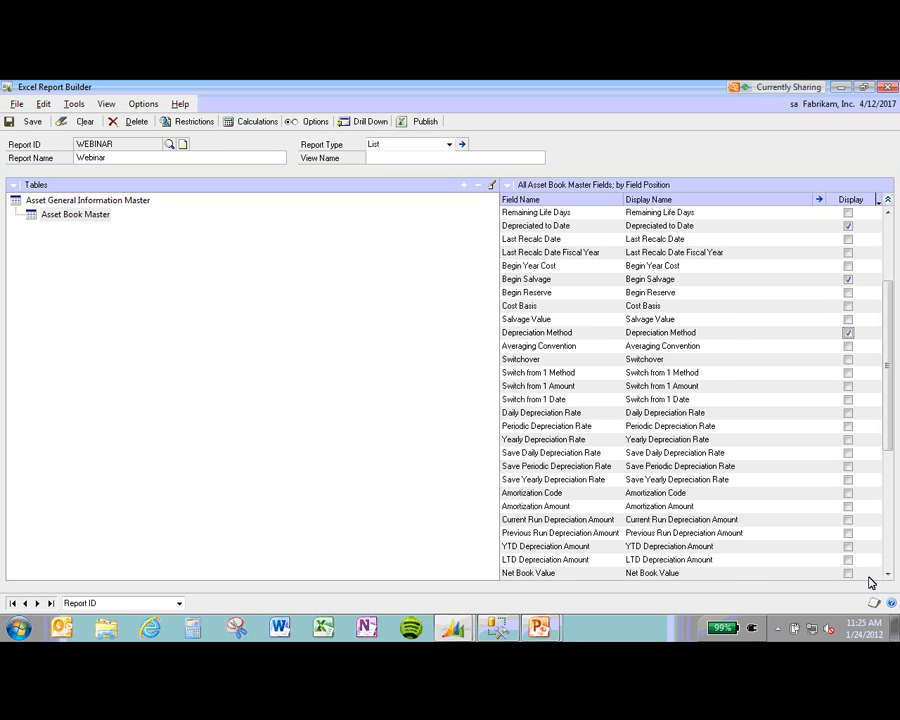
{"action": "left_click", "coordinate": [848, 547]}
{"action": "left_click", "coordinate": [849, 561]}
{"action": "left_click", "coordinate": [848, 519]}
{"action": "left_click", "coordinate": [286, 243]}
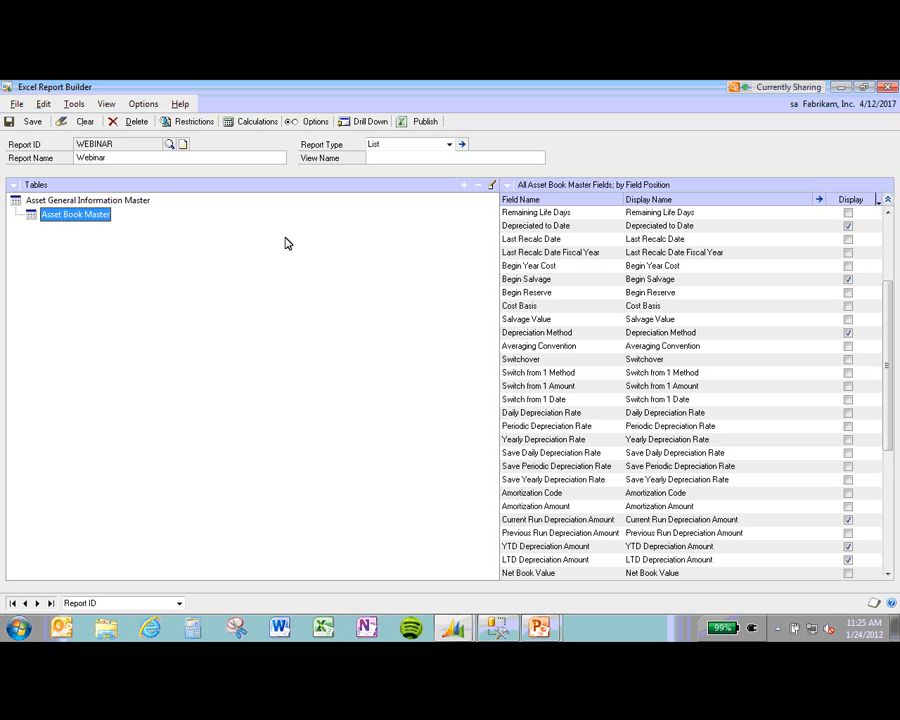
{"action": "left_click", "coordinate": [28, 121]}
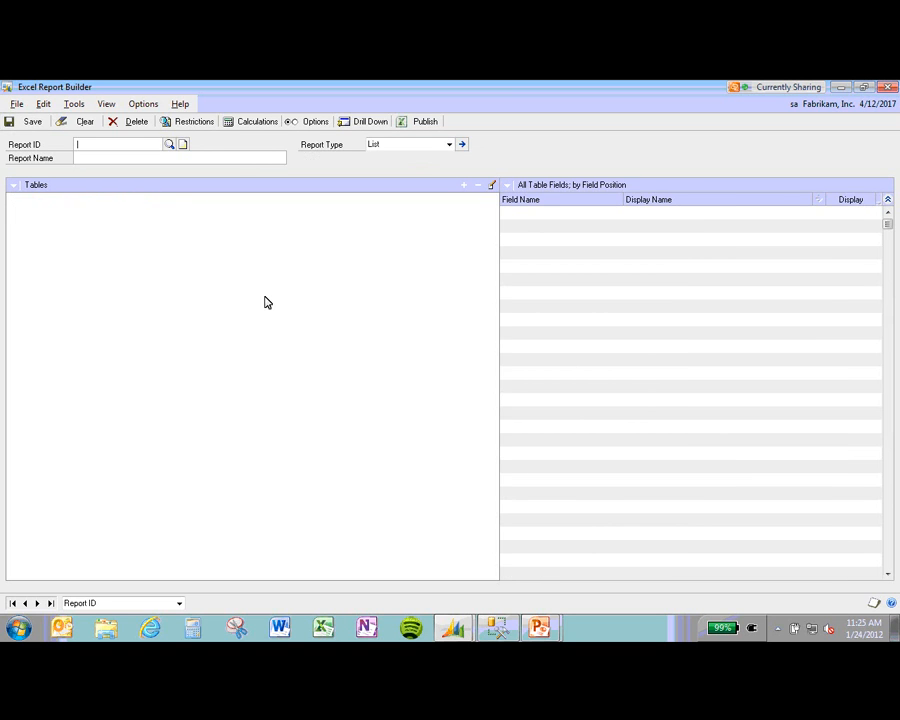
Step: Reload the WEBINAR report, give it the view name Webinar, and open its Publish settings
{"action": "left_click", "coordinate": [169, 145]}
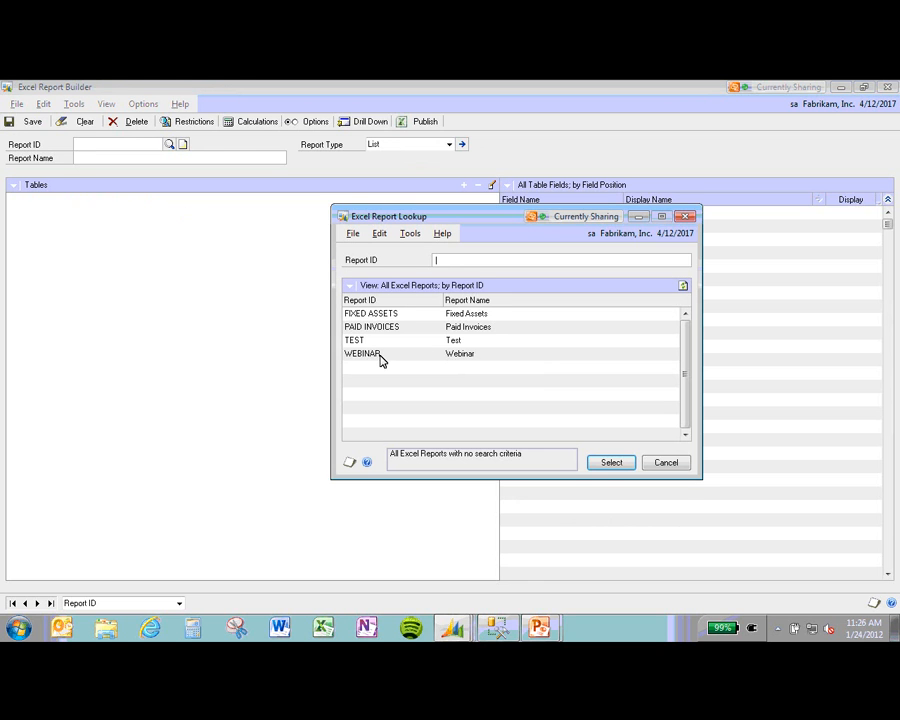
{"action": "double_click", "coordinate": [469, 354]}
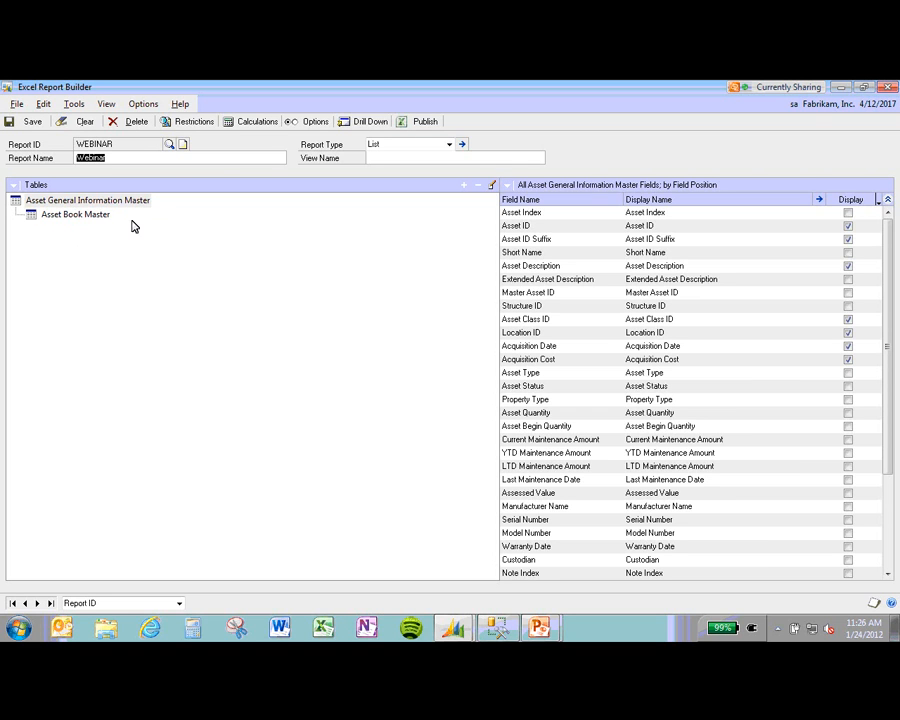
{"action": "left_click", "coordinate": [425, 121]}
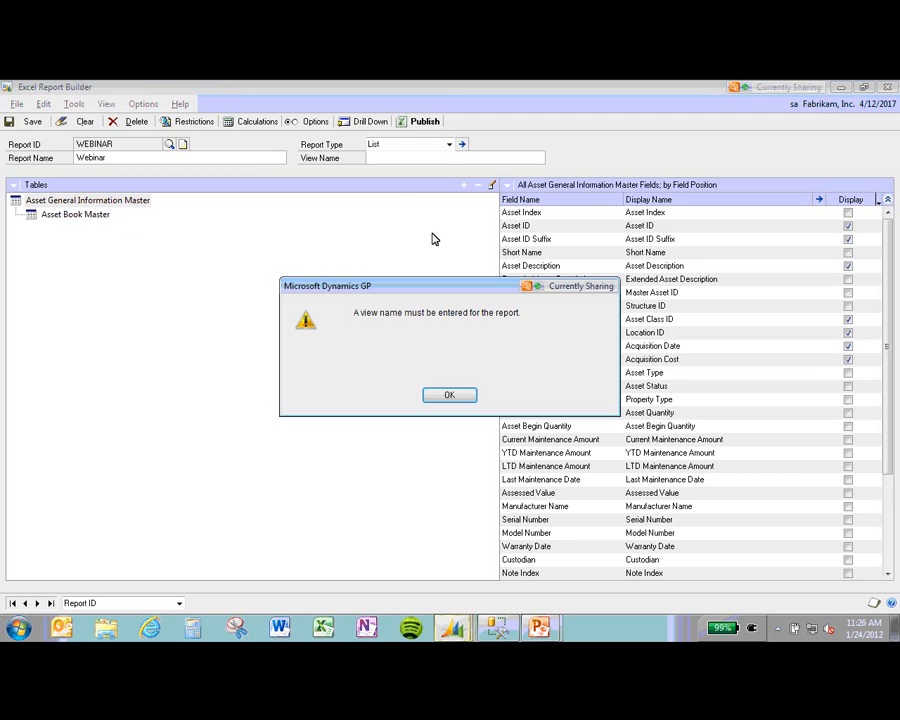
{"action": "left_click", "coordinate": [449, 394]}
{"action": "left_click", "coordinate": [395, 158]}
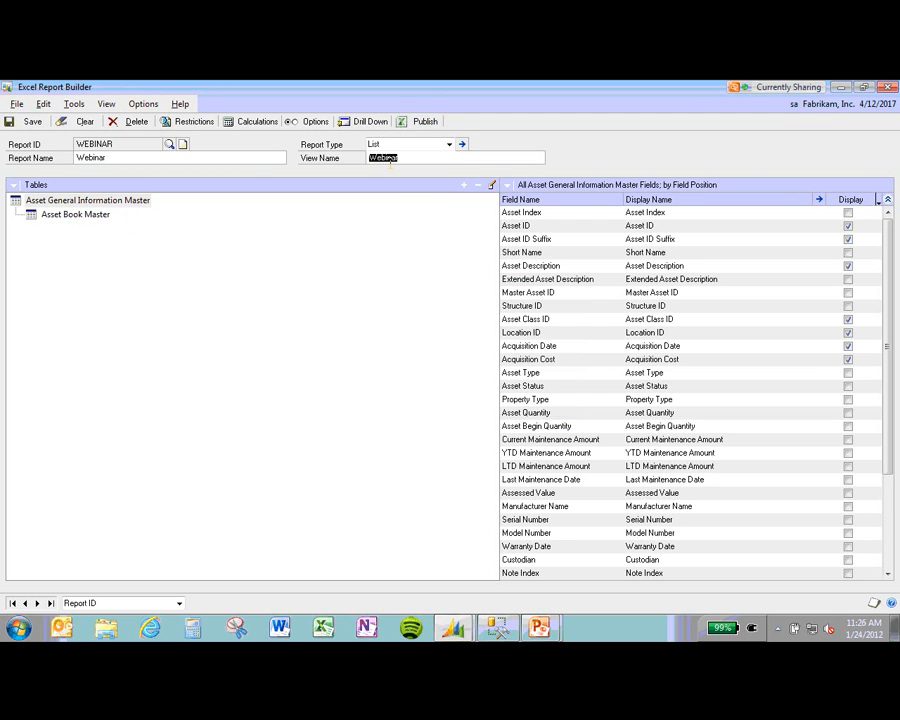
{"action": "left_click", "coordinate": [424, 122]}
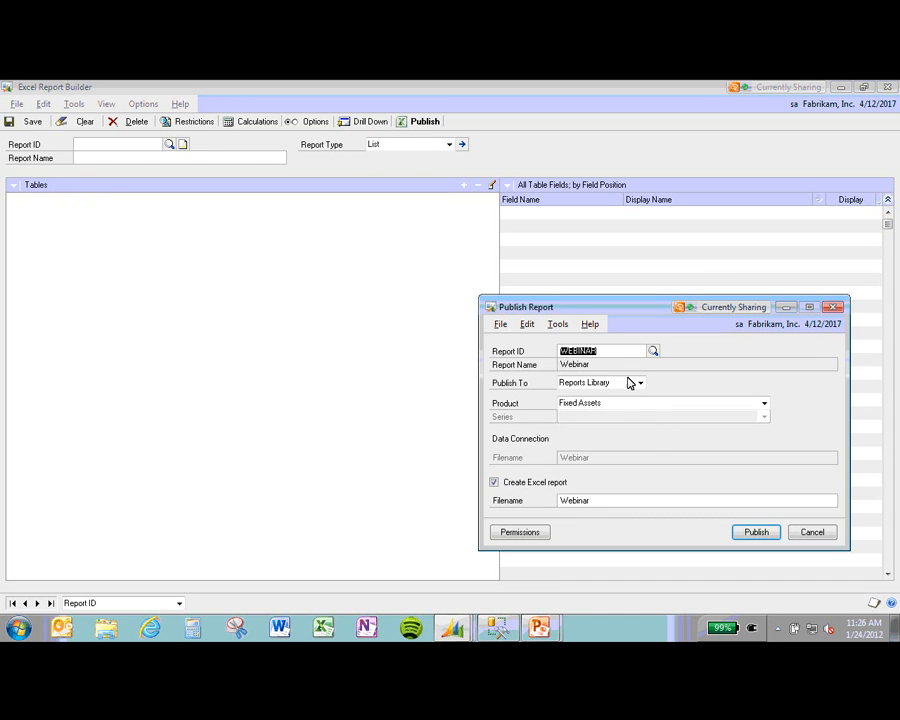
Step: Publish WEBINAR to File, saving both the data connection and Excel report on the Desktop
{"action": "left_click", "coordinate": [629, 384]}
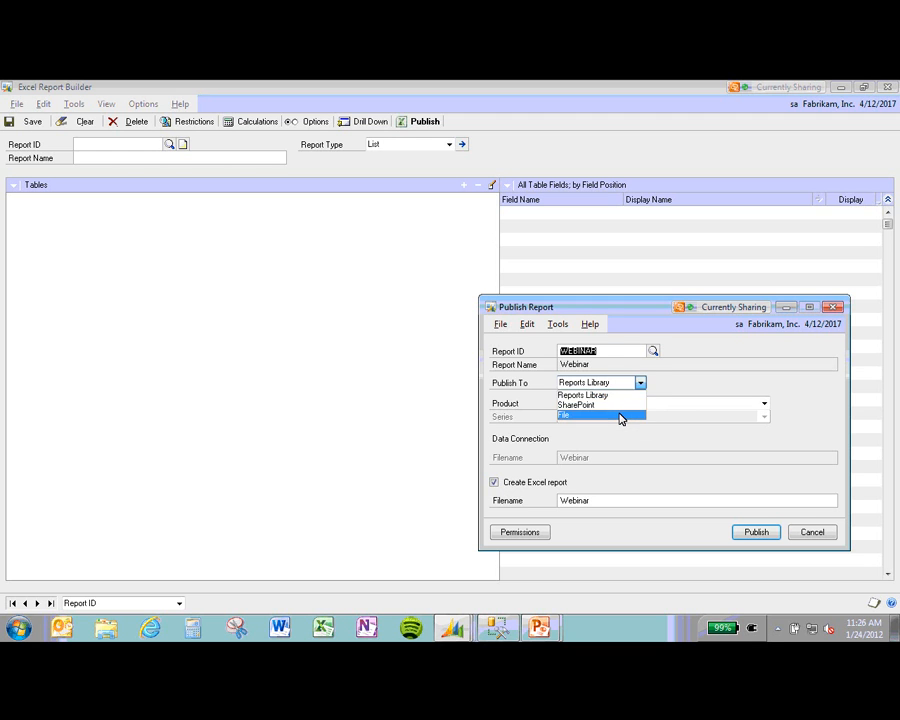
{"action": "left_click", "coordinate": [620, 416]}
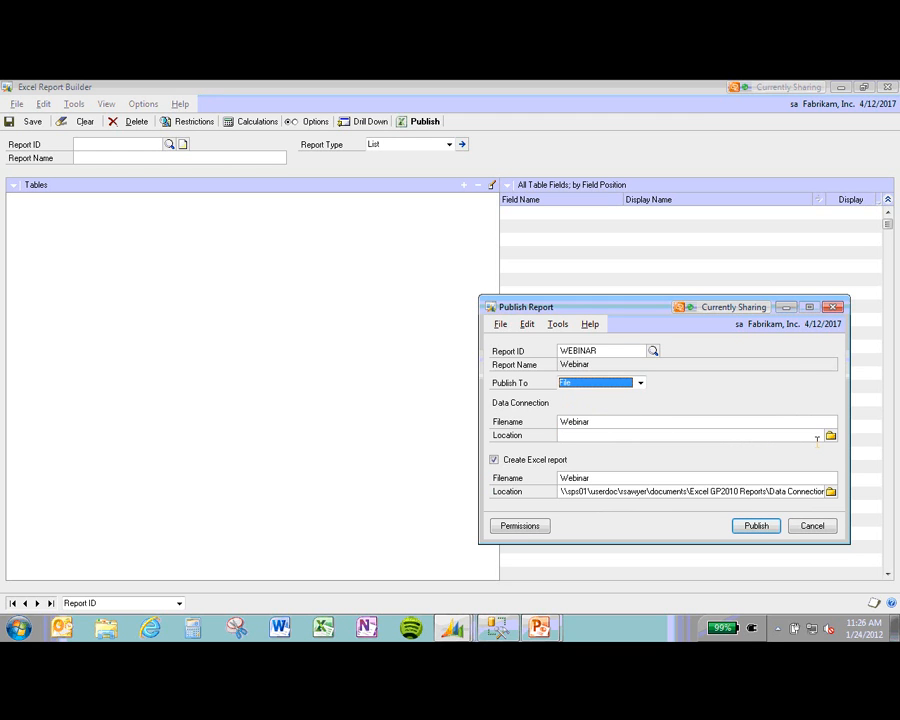
{"action": "left_click", "coordinate": [831, 437]}
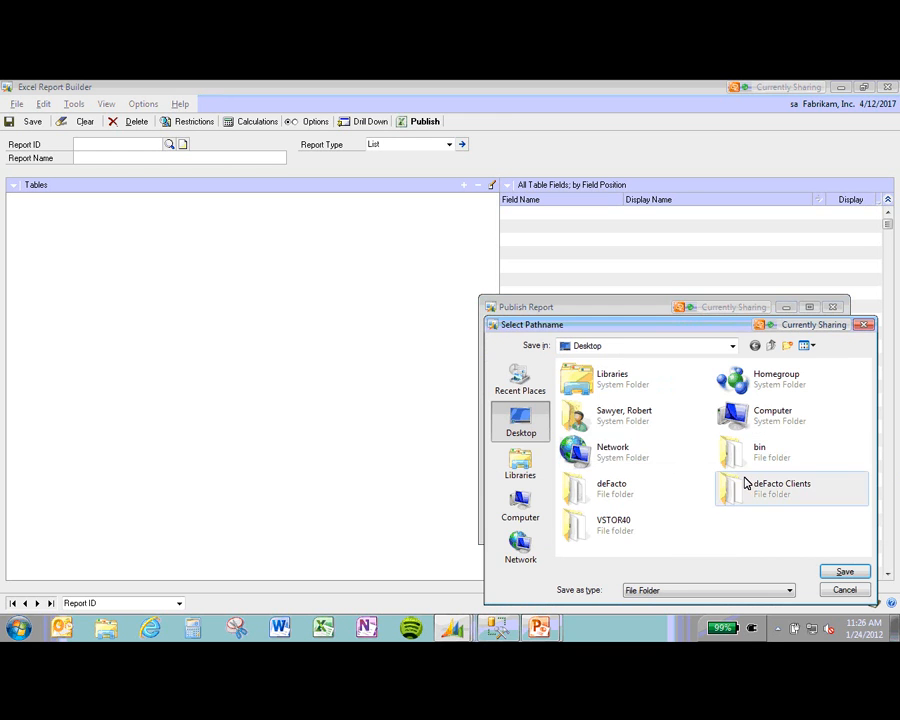
{"action": "left_click", "coordinate": [847, 571]}
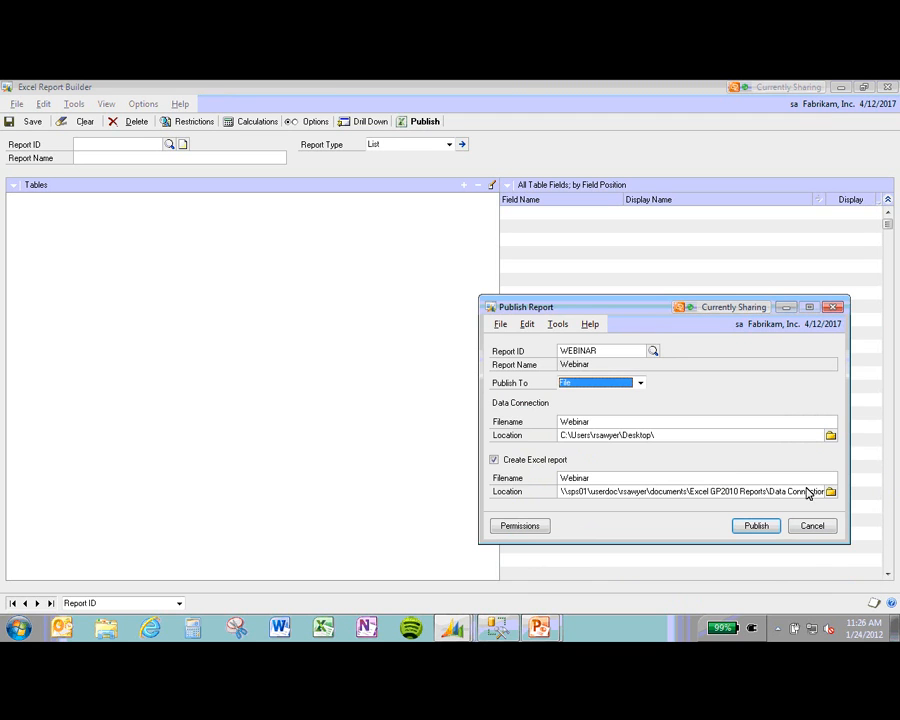
{"action": "left_click", "coordinate": [831, 491]}
{"action": "left_click", "coordinate": [530, 422]}
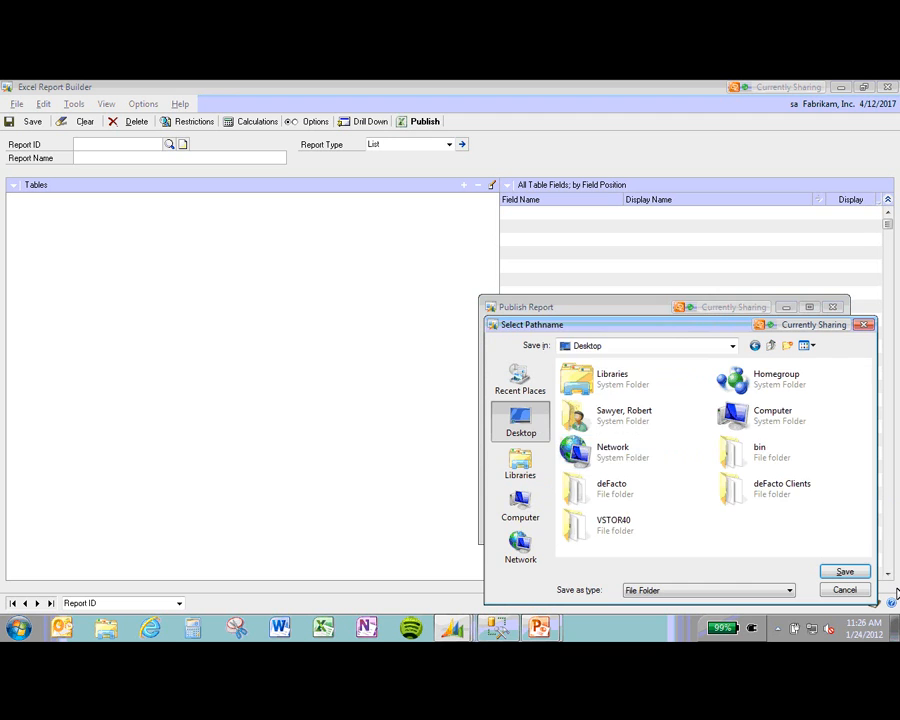
{"action": "left_click", "coordinate": [849, 572]}
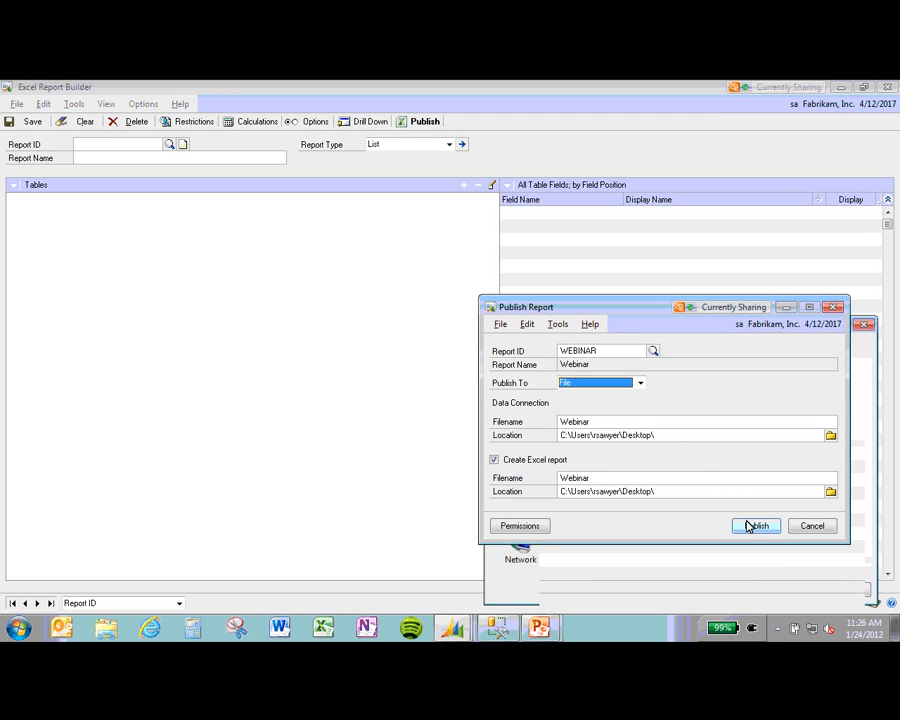
{"action": "left_click", "coordinate": [752, 526]}
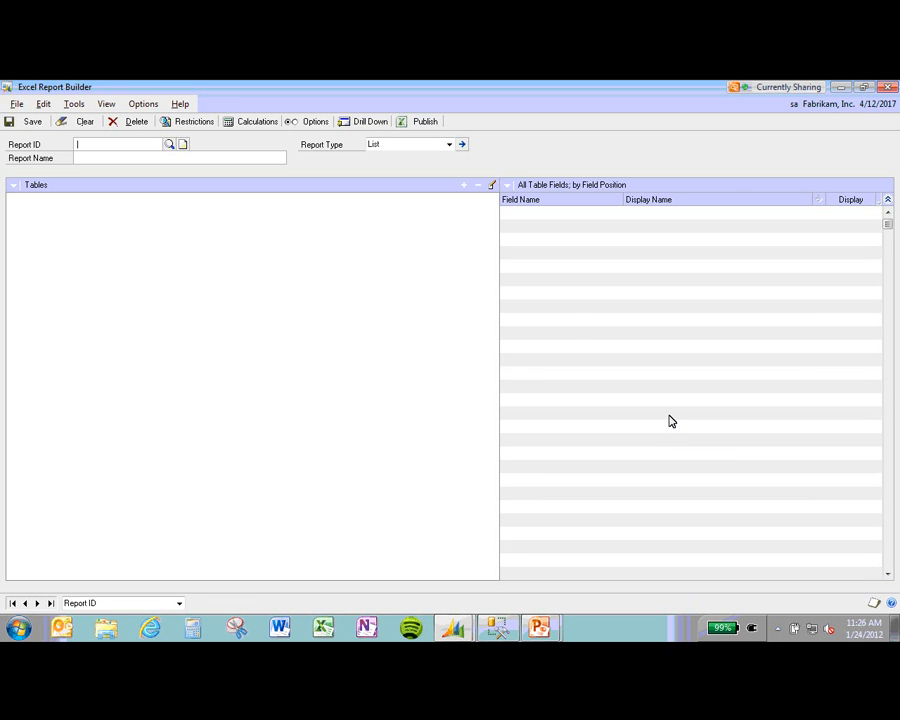
{"action": "key", "text": "alt+Tab"}
{"action": "key", "text": "alt+Tab"}
{"action": "key", "text": "alt+Tab"}
{"action": "key", "text": "alt+Tab"}
{"action": "key", "text": "alt+Tab"}
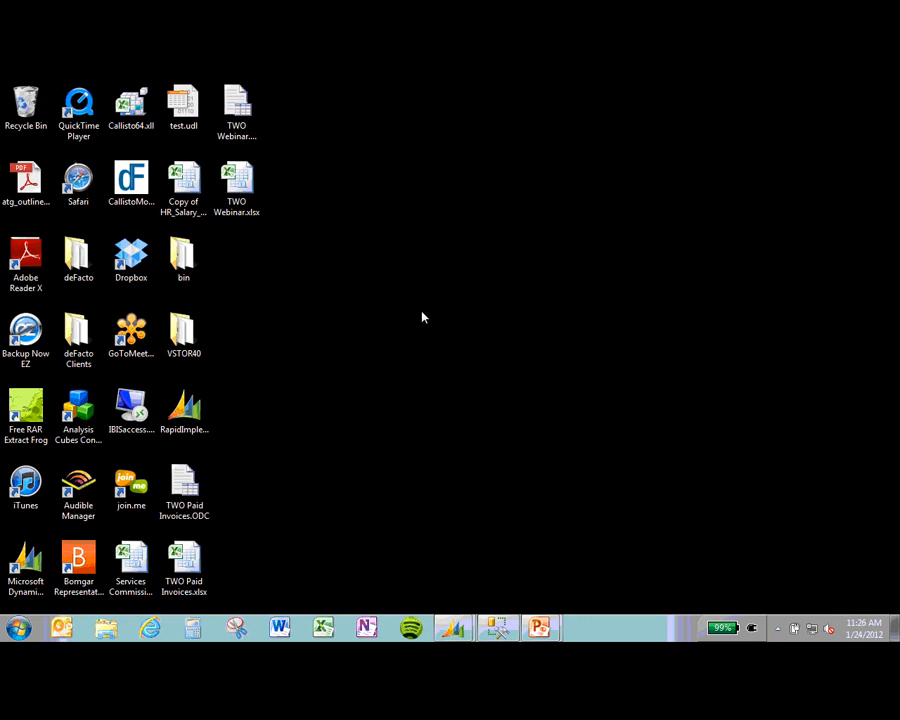
Step: Open TWO Webinar.xlsx, enable its content, and refresh all data from Dynamics GP
{"action": "double_click", "coordinate": [237, 185]}
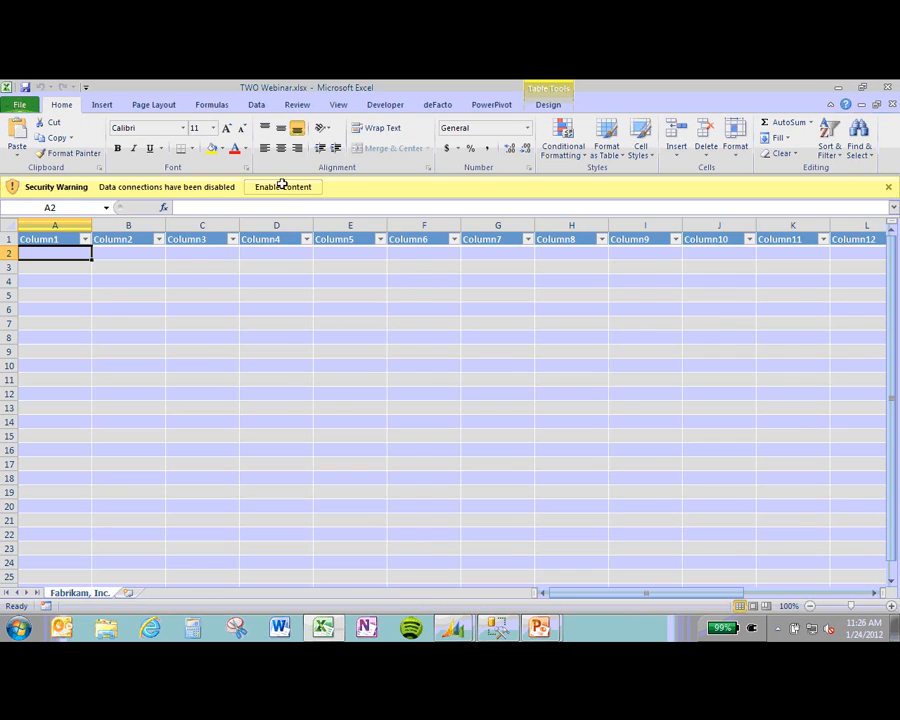
{"action": "left_click", "coordinate": [281, 183]}
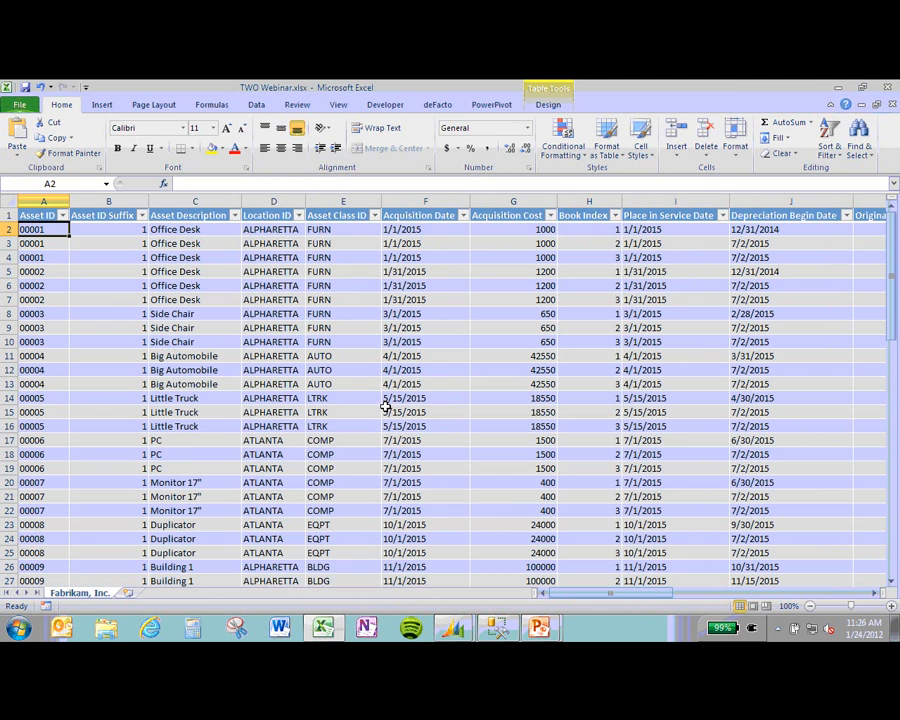
{"action": "scroll", "coordinate": [395, 393], "scroll_direction": "down", "scroll_amount": 1}
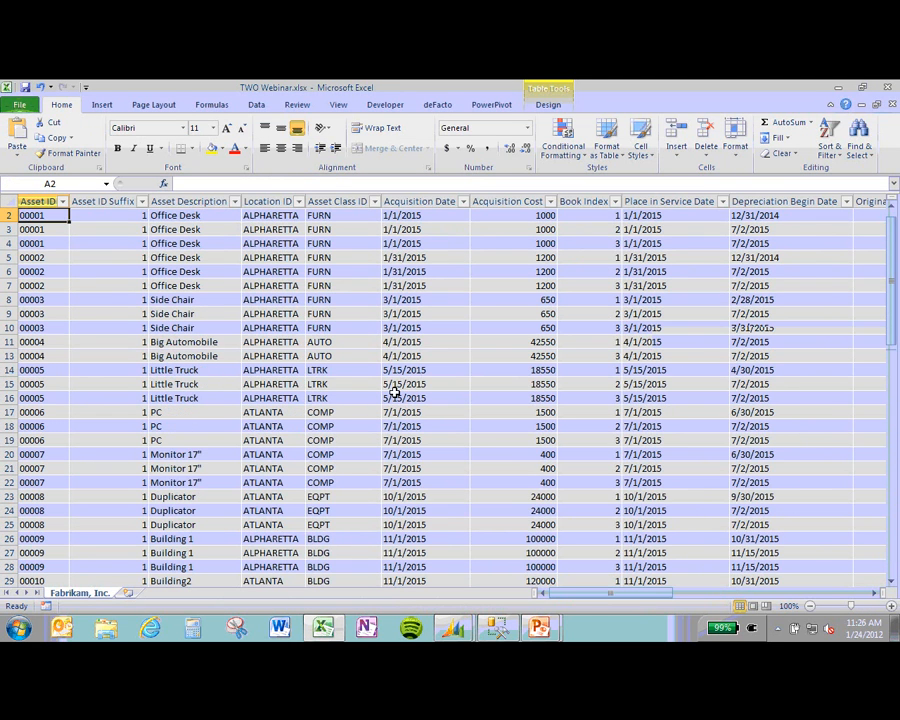
{"action": "scroll", "coordinate": [392, 393], "scroll_direction": "up", "scroll_amount": 1}
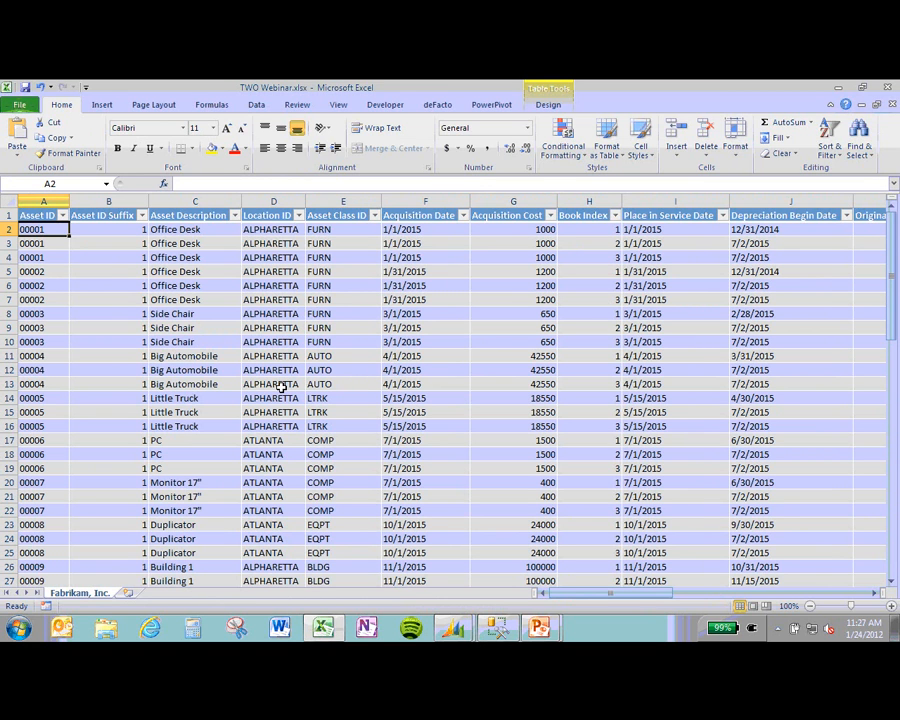
{"action": "left_click", "coordinate": [210, 366]}
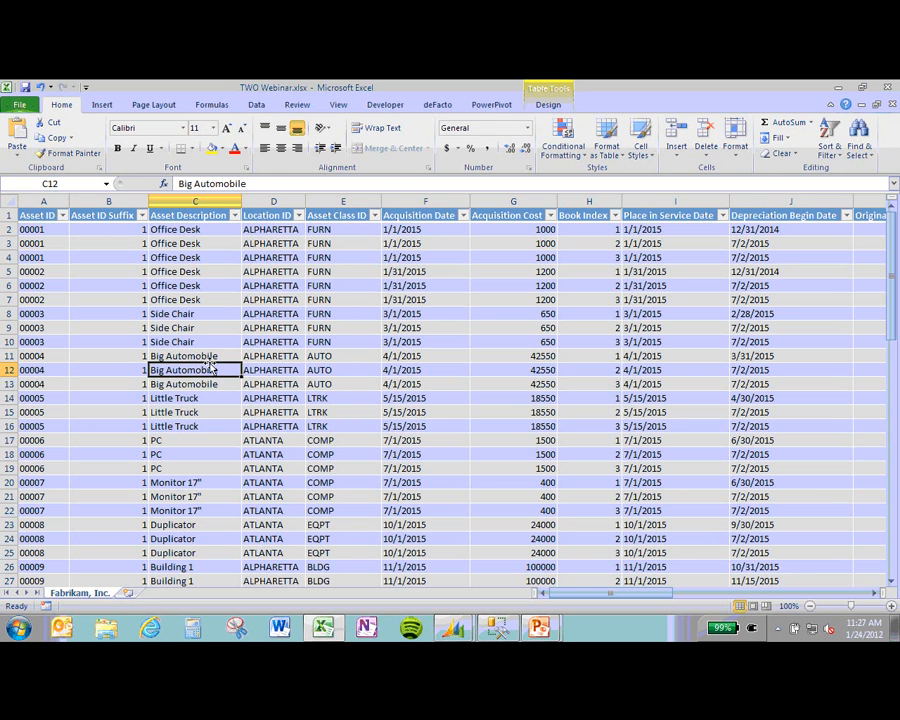
{"action": "left_click", "coordinate": [256, 104]}
{"action": "left_click", "coordinate": [264, 131]}
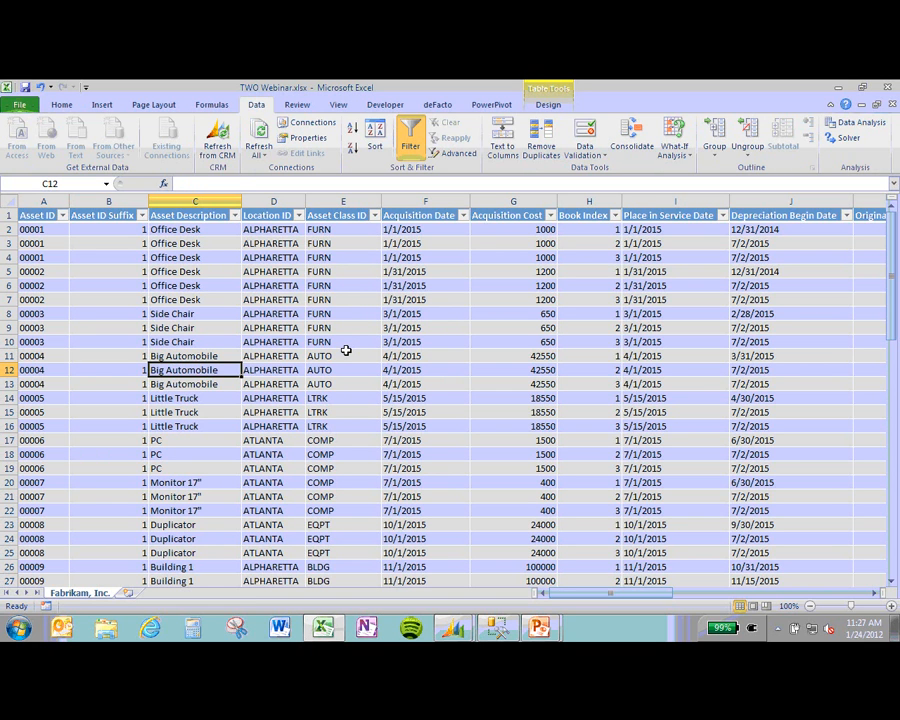
Step: Advance the slide show through 'Defining a SQL View' to 'Creating a Sql View', then return to Management Studio
{"action": "key", "text": "alt+Tab"}
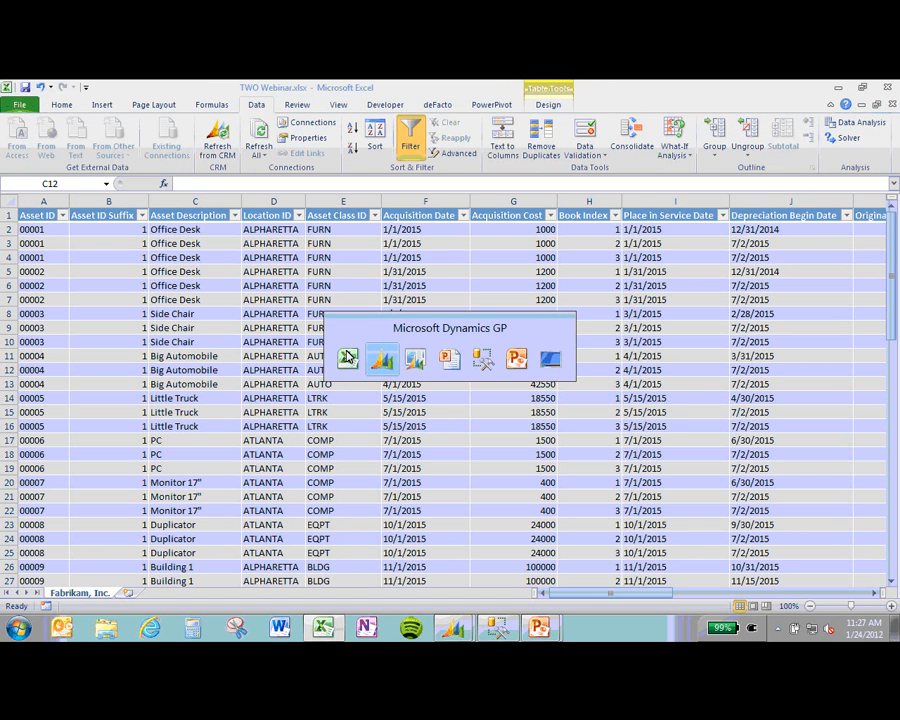
{"action": "key", "text": "alt+Tab"}
{"action": "key", "text": "alt+Tab"}
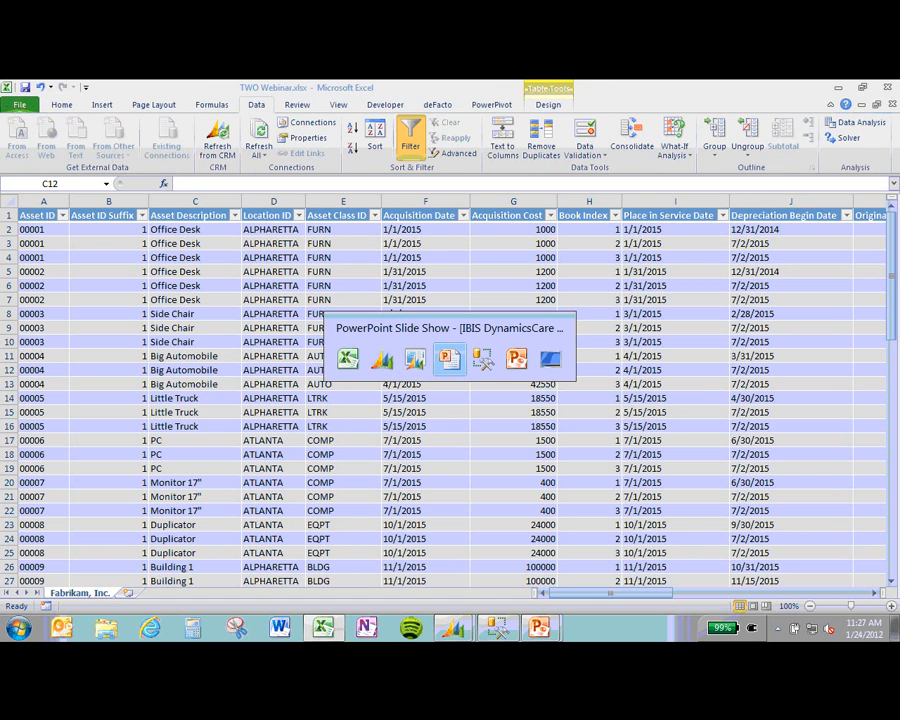
{"action": "key", "text": "Right"}
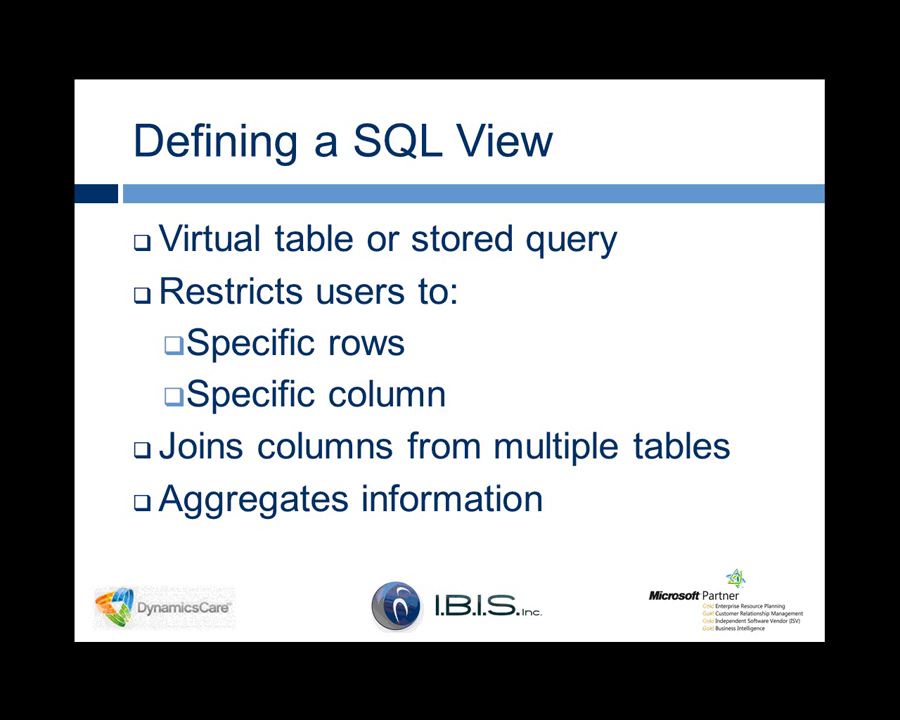
{"action": "key", "text": "Right"}
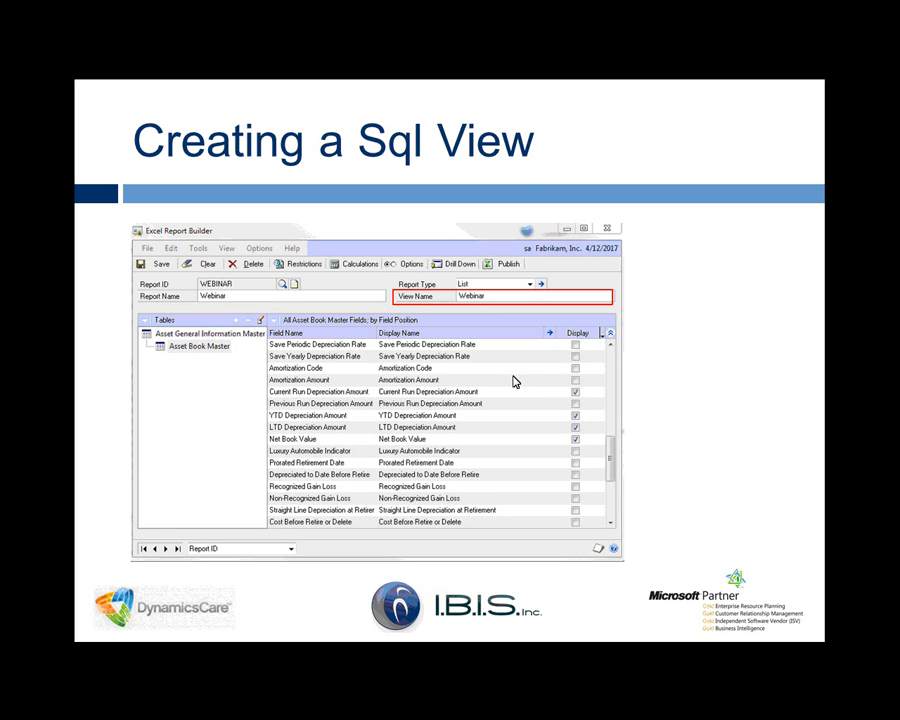
{"action": "key", "text": "alt+Tab"}
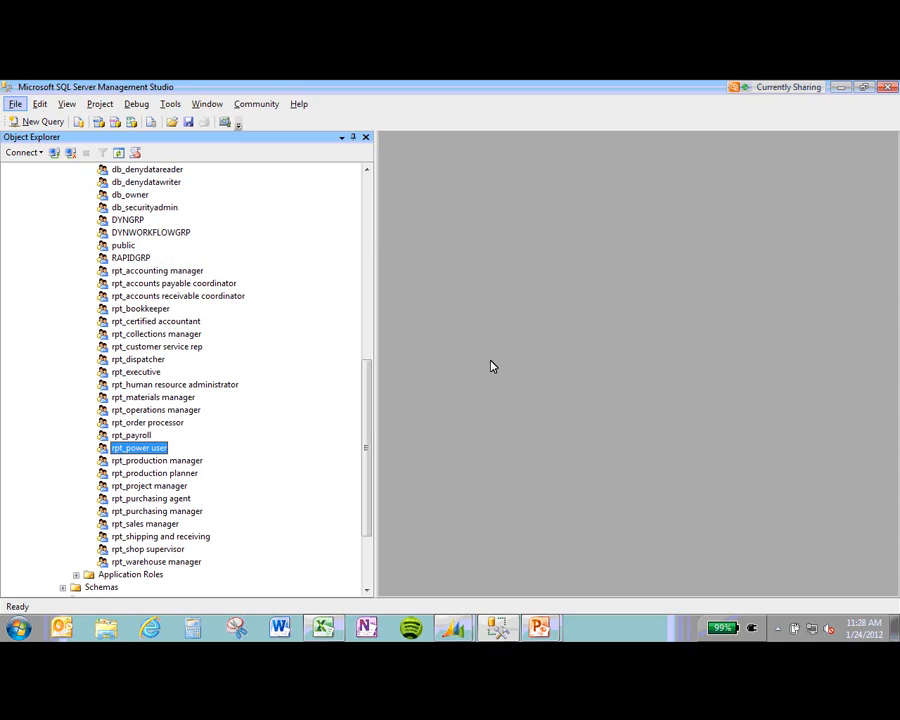
Step: Collapse Security and expand the TWO database to list its Views
{"action": "left_click", "coordinate": [369, 191]}
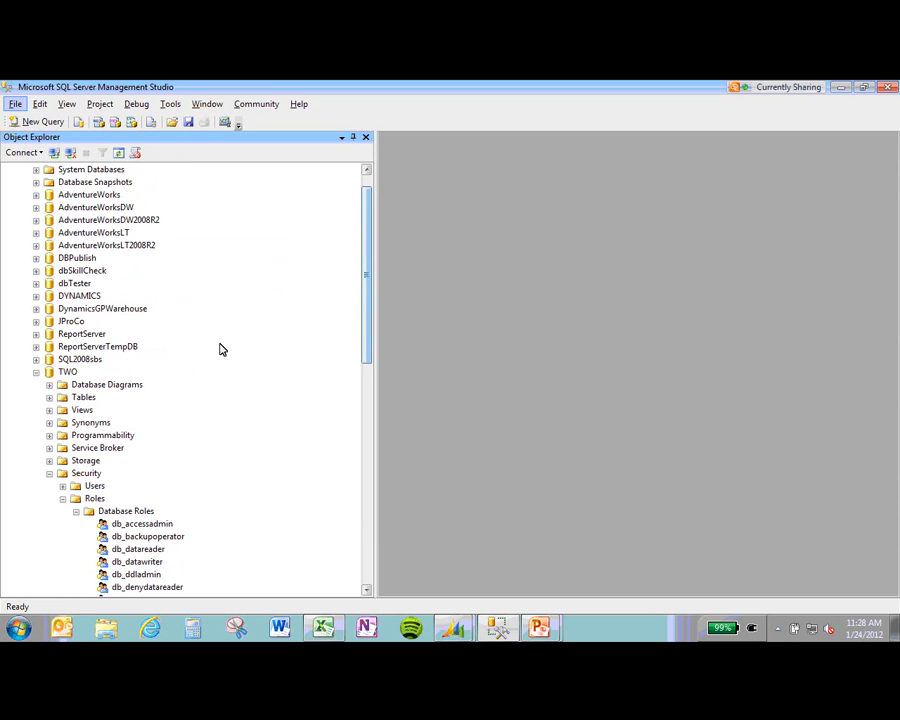
{"action": "left_click", "coordinate": [50, 475]}
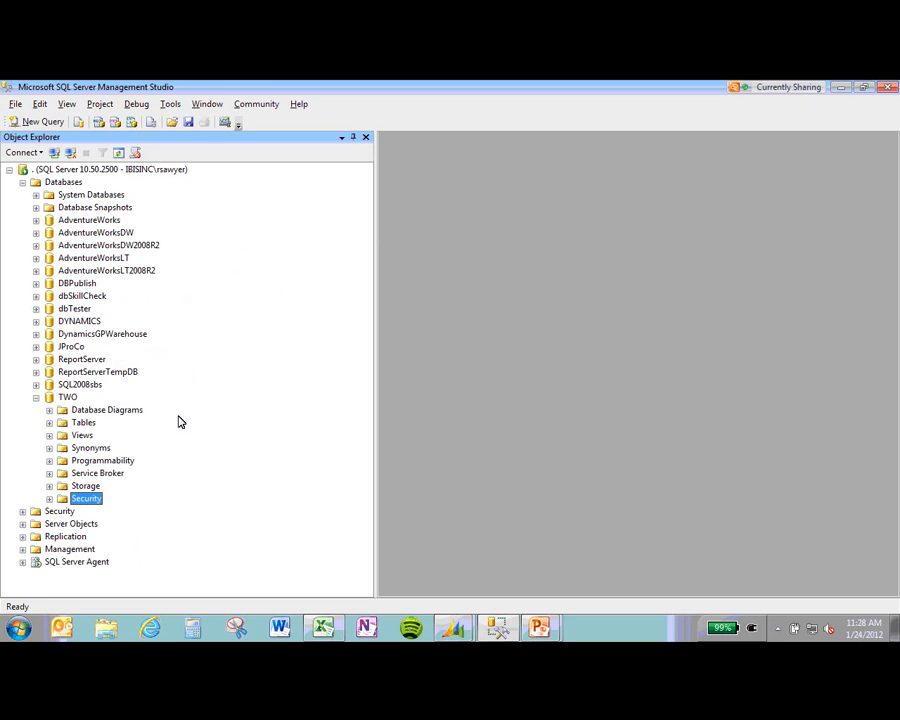
{"action": "left_click", "coordinate": [36, 398]}
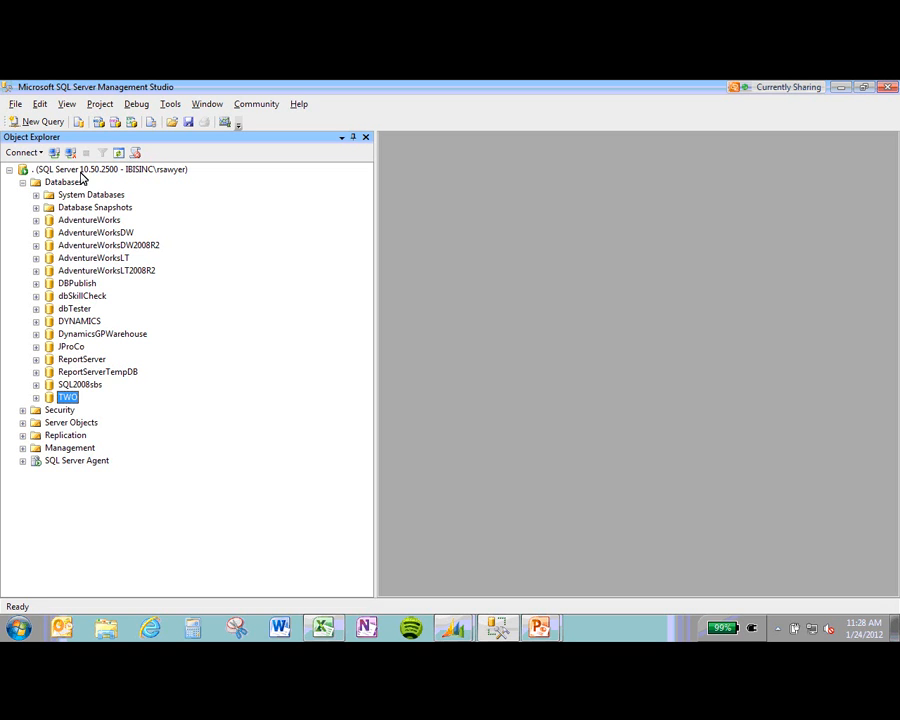
{"action": "left_click", "coordinate": [36, 398]}
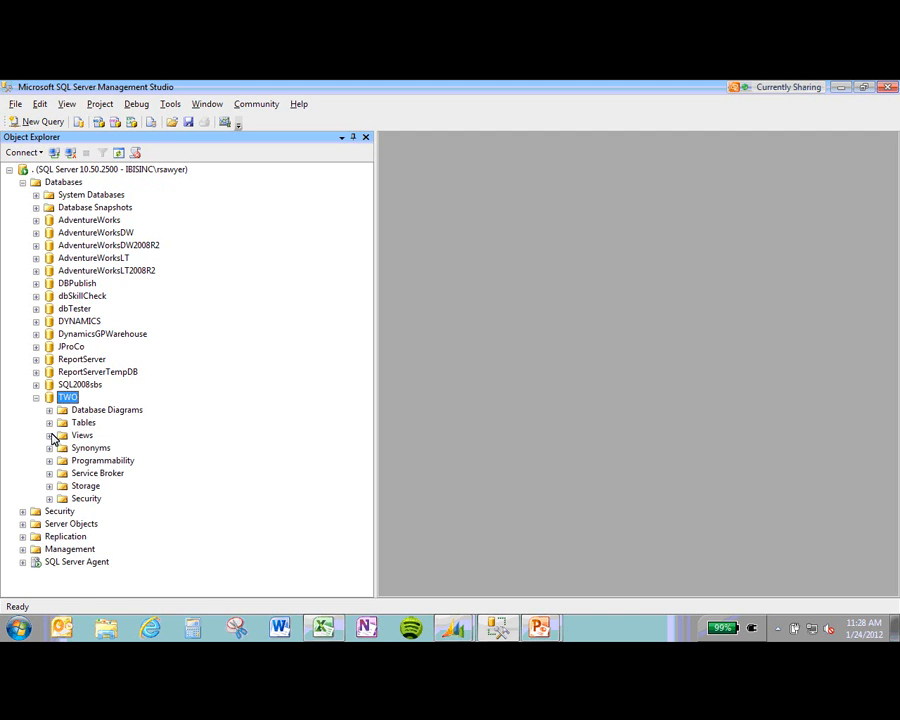
{"action": "left_click", "coordinate": [49, 435]}
{"action": "left_click_drag", "start_coordinate": [368, 228], "coordinate": [343, 565]}
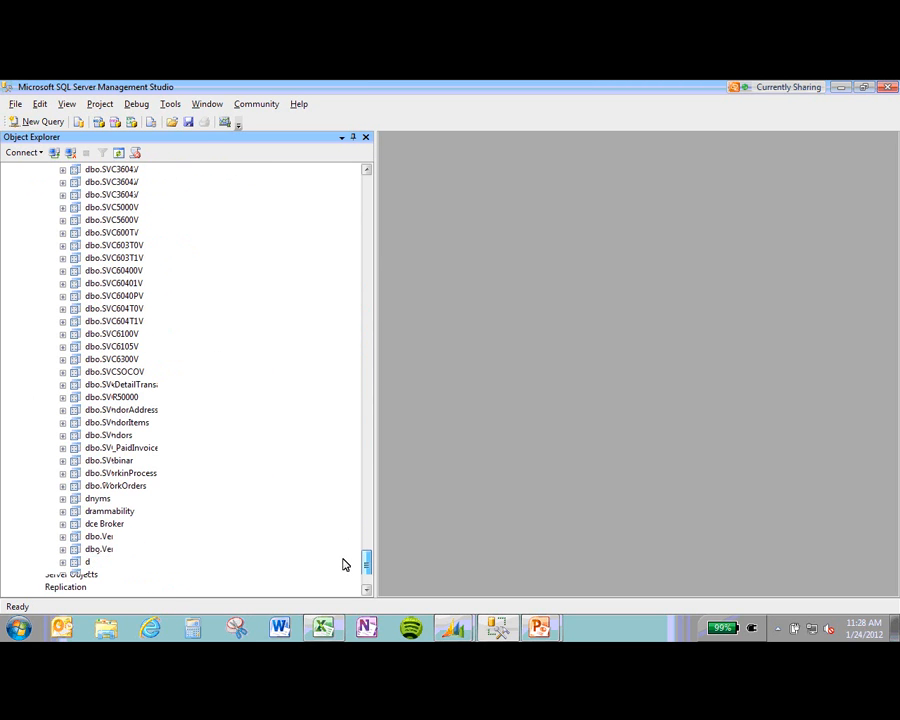
Step: Show the Script View as > CREATE To options for dbo.Webinar
{"action": "left_click", "coordinate": [86, 463]}
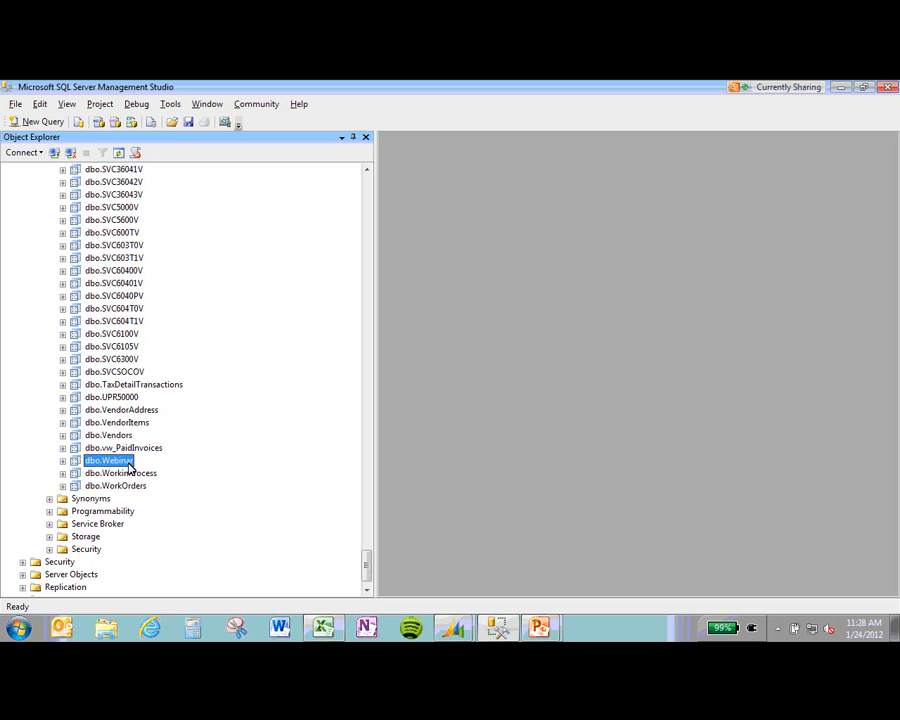
{"action": "right_click", "coordinate": [128, 466]}
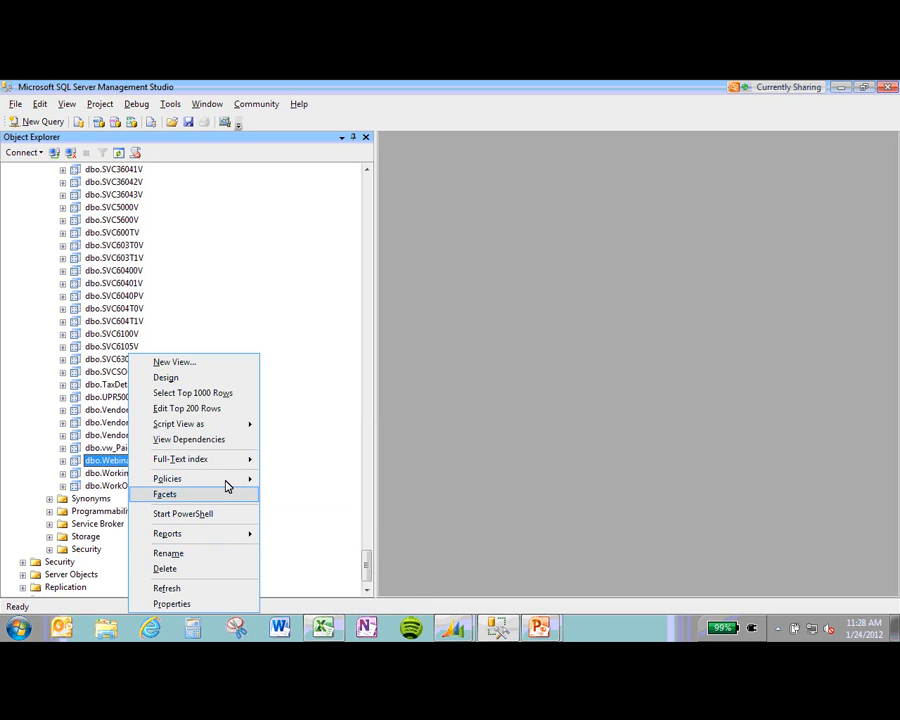
{"action": "mouse_move", "coordinate": [225, 480]}
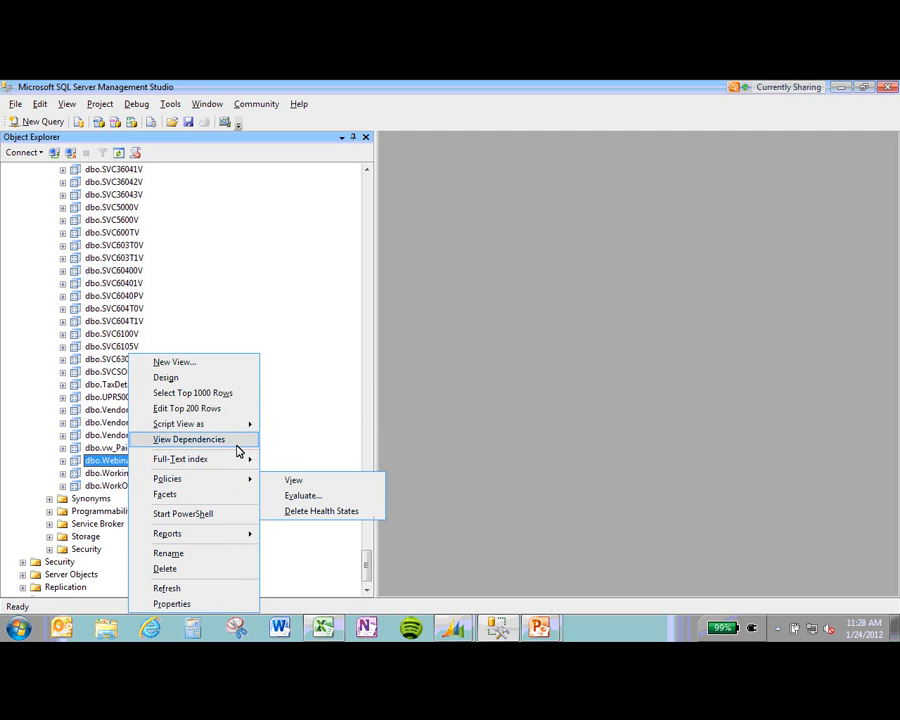
Step: Script the dbo.Webinar CREATE VIEW into a new query editor window
{"action": "mouse_move", "coordinate": [243, 425]}
{"action": "mouse_move", "coordinate": [300, 426]}
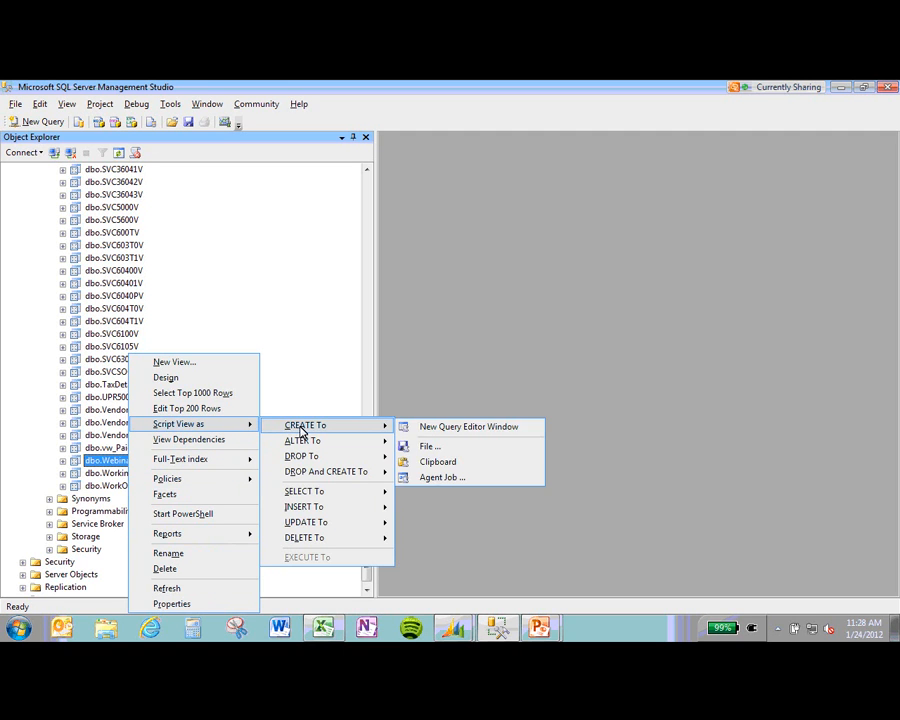
{"action": "left_click", "coordinate": [416, 428]}
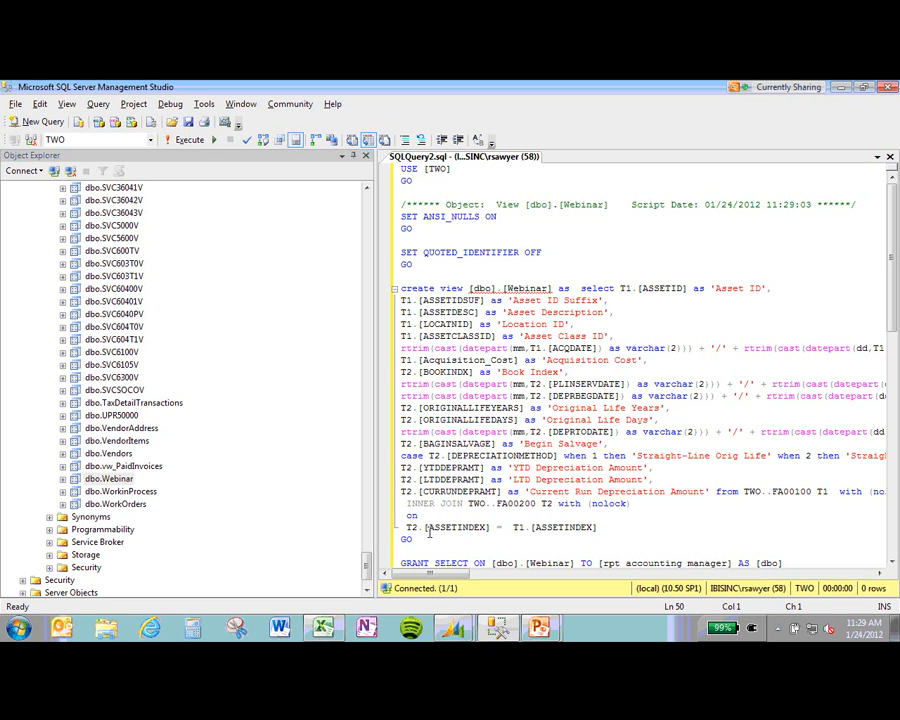
Step: Review the script joining FA00100 and FA00200, with SELECT granted to rpt_ roles
{"action": "left_click_drag", "start_coordinate": [432, 574], "coordinate": [450, 550]}
{"action": "scroll", "coordinate": [450, 384], "scroll_direction": "down", "scroll_amount": 1}
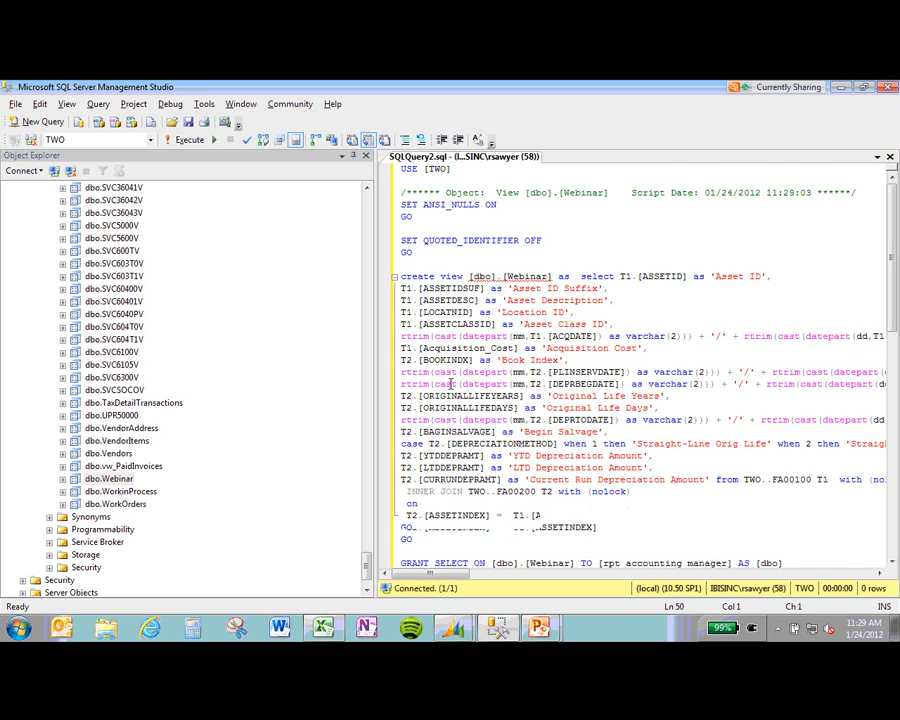
{"action": "scroll", "coordinate": [450, 384], "scroll_direction": "up", "scroll_amount": 1}
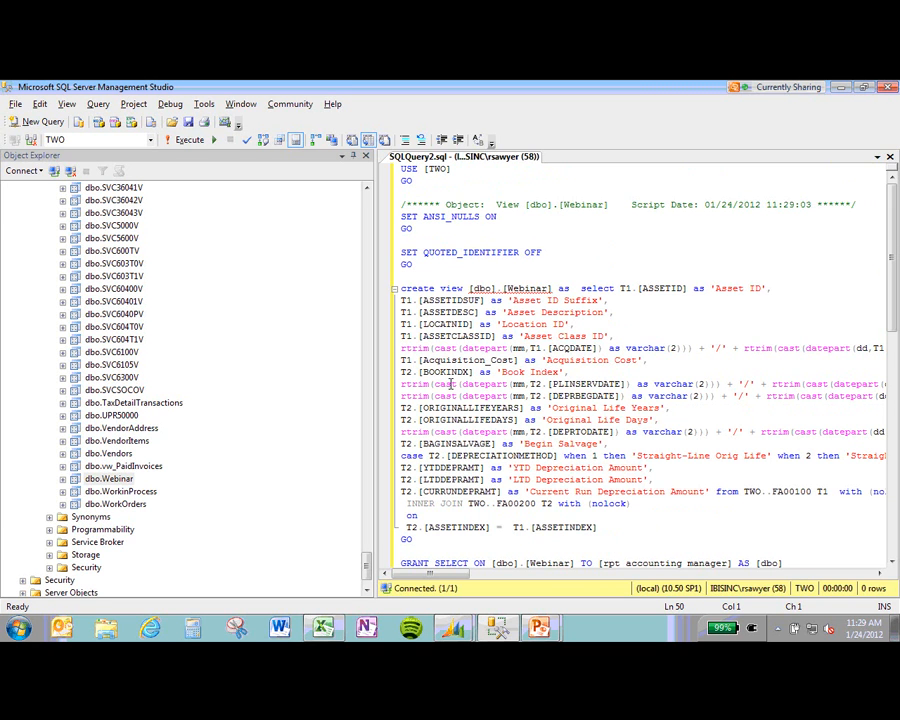
{"action": "scroll", "coordinate": [452, 383], "scroll_direction": "down", "scroll_amount": 3}
{"action": "scroll", "coordinate": [452, 383], "scroll_direction": "up", "scroll_amount": 3}
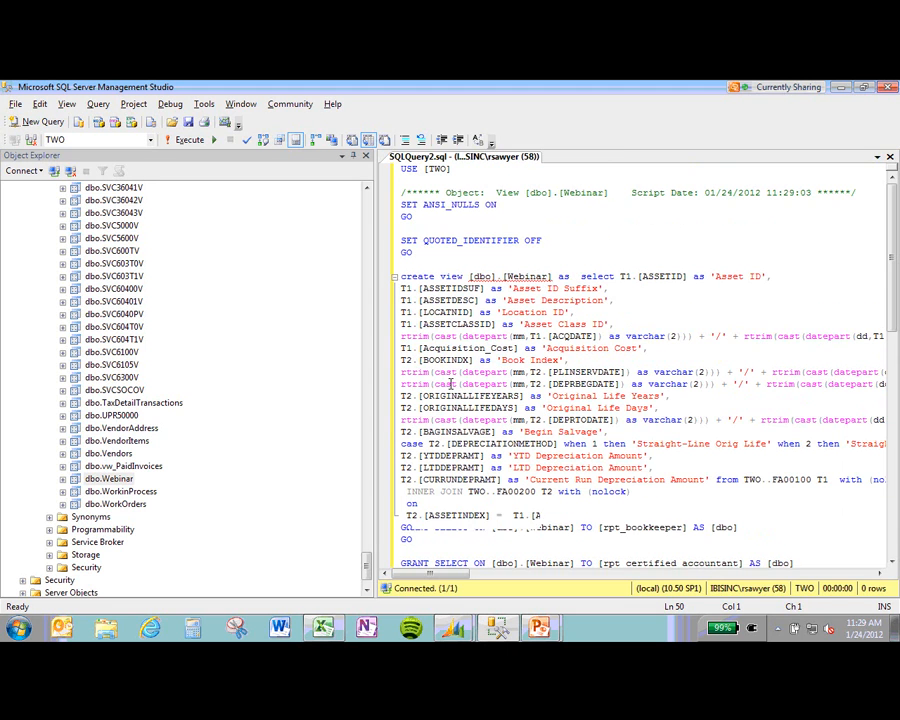
{"action": "scroll", "coordinate": [452, 383], "scroll_direction": "down", "scroll_amount": 1}
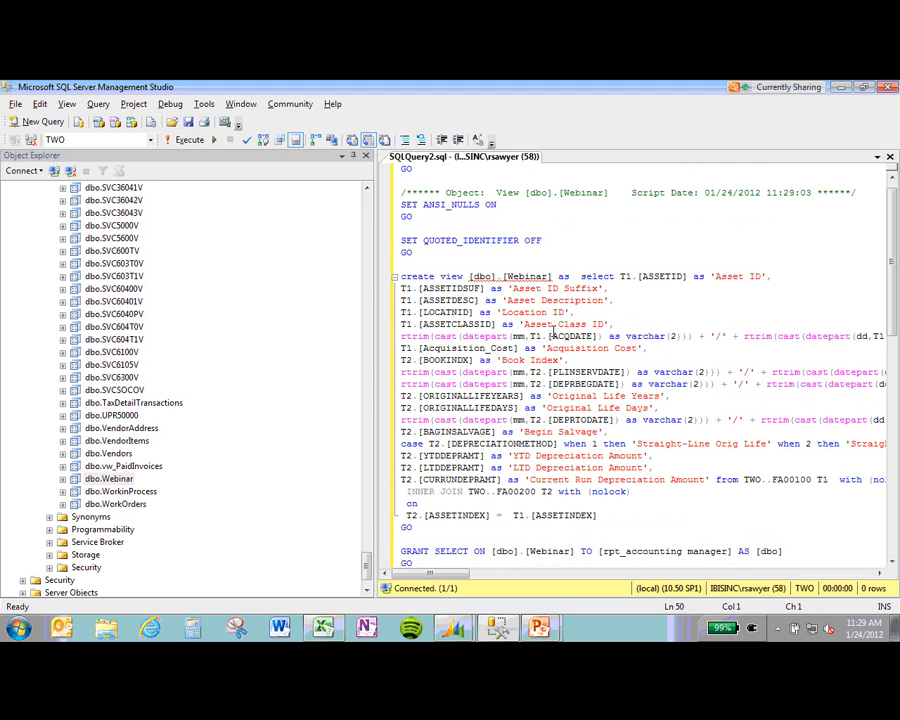
{"action": "scroll", "coordinate": [498, 360], "scroll_direction": "down", "scroll_amount": 3}
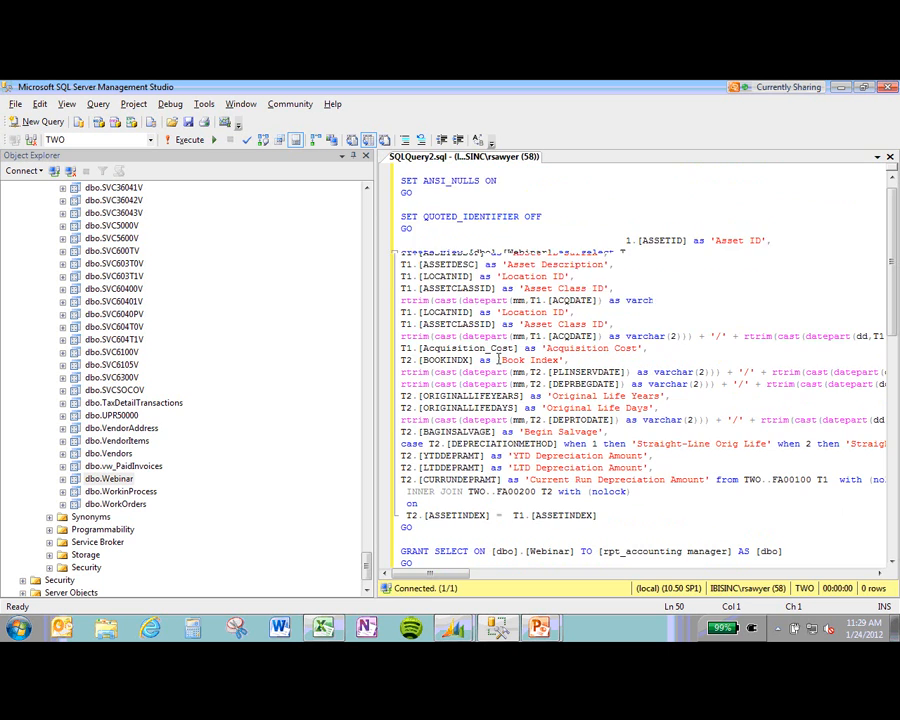
{"action": "scroll", "coordinate": [498, 360], "scroll_direction": "up", "scroll_amount": 2}
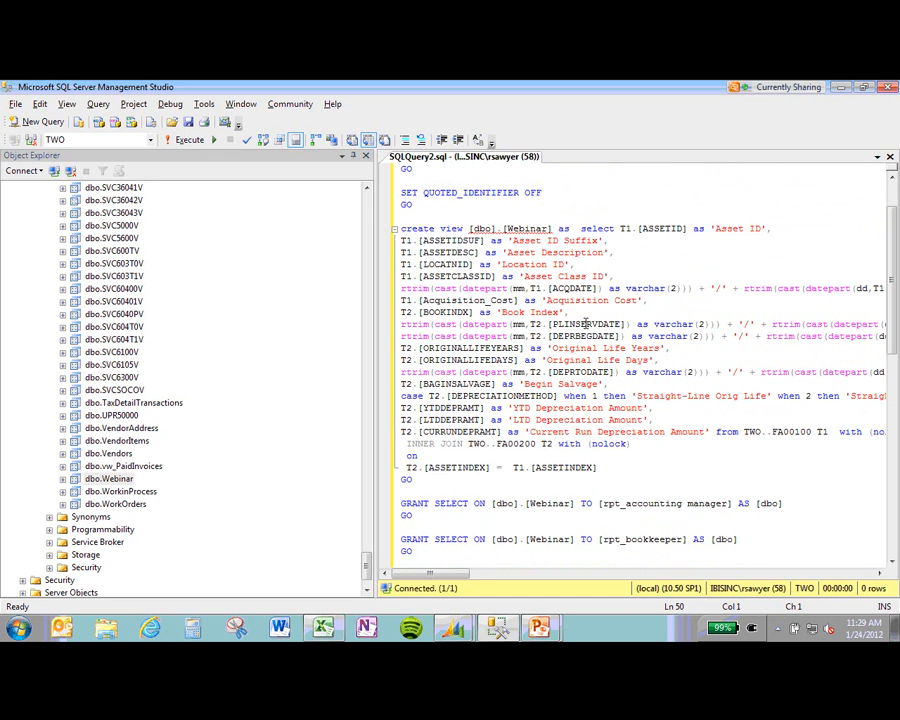
{"action": "right_click", "coordinate": [115, 483]}
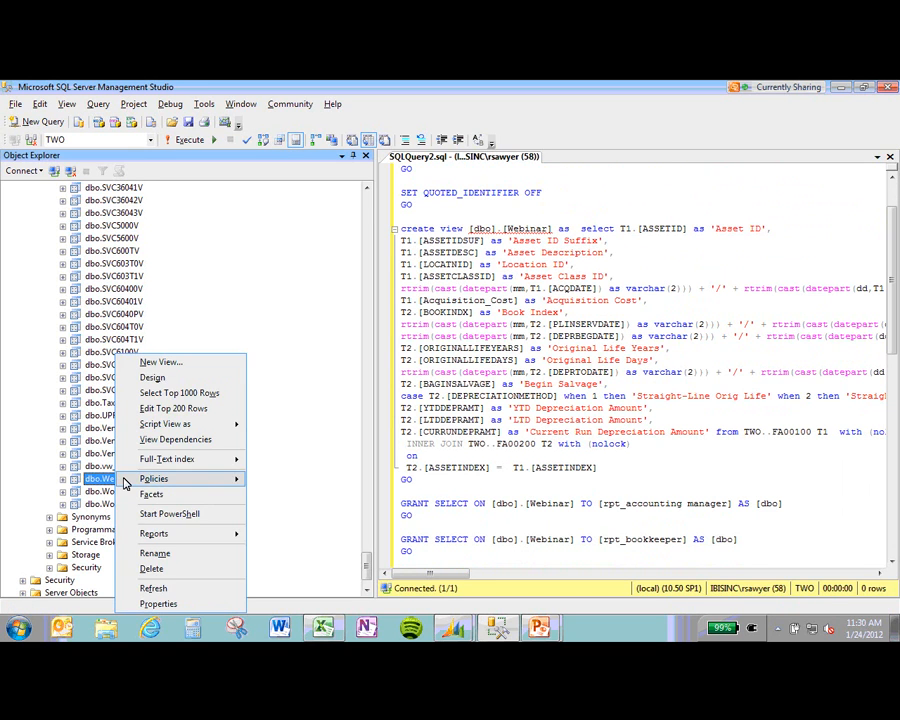
Step: Select the top 1000 rows of dbo.Webinar, review the 75 results, then show TWO Webinar.xlsx
{"action": "left_click", "coordinate": [175, 393]}
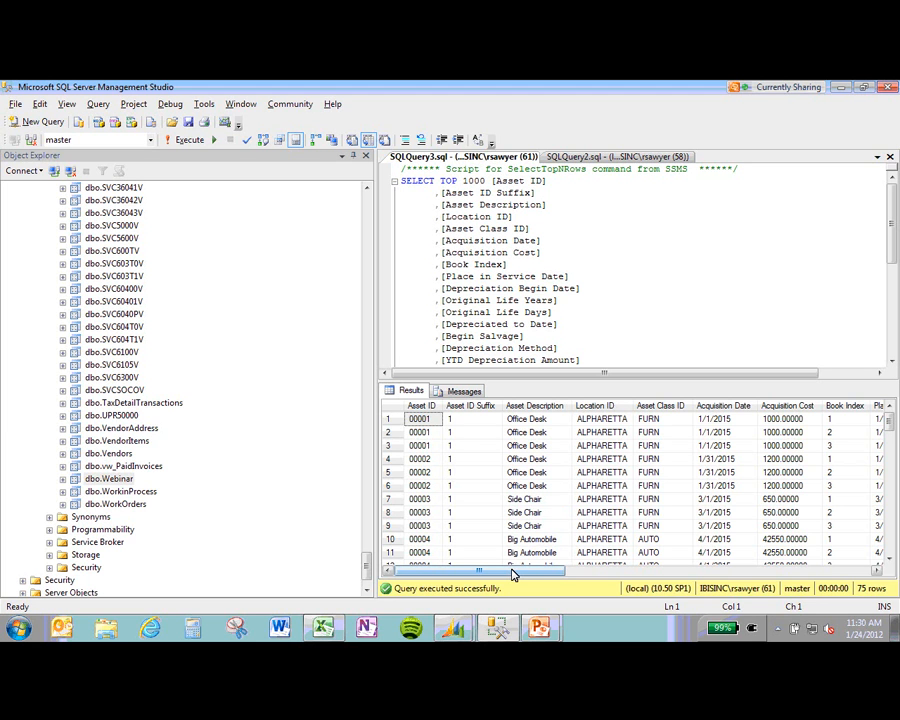
{"action": "left_click_drag", "start_coordinate": [512, 573], "coordinate": [767, 557]}
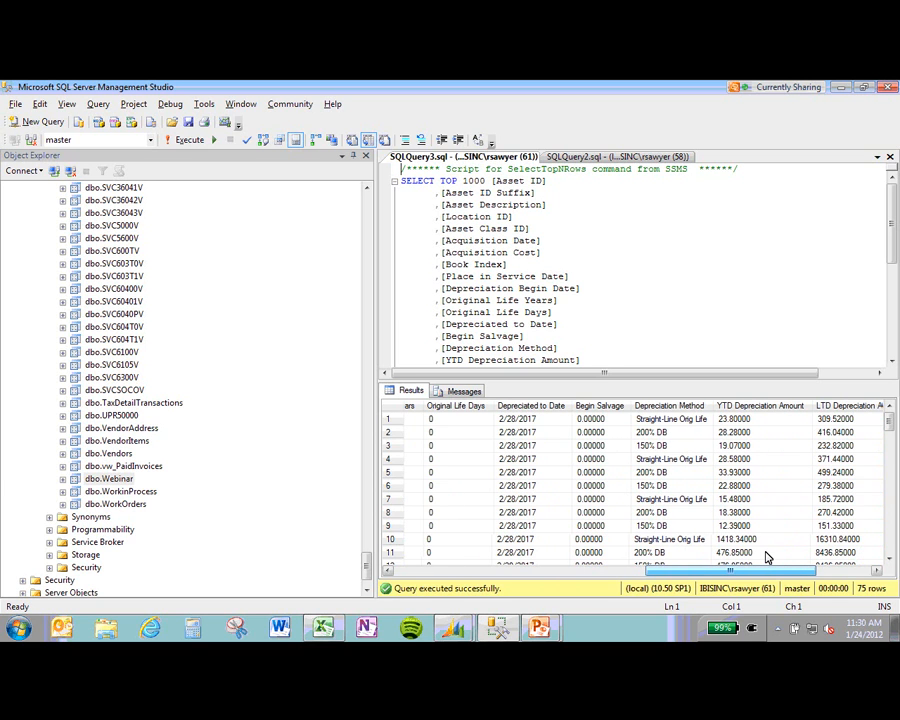
{"action": "left_click", "coordinate": [393, 406]}
{"action": "right_click", "coordinate": [393, 422]}
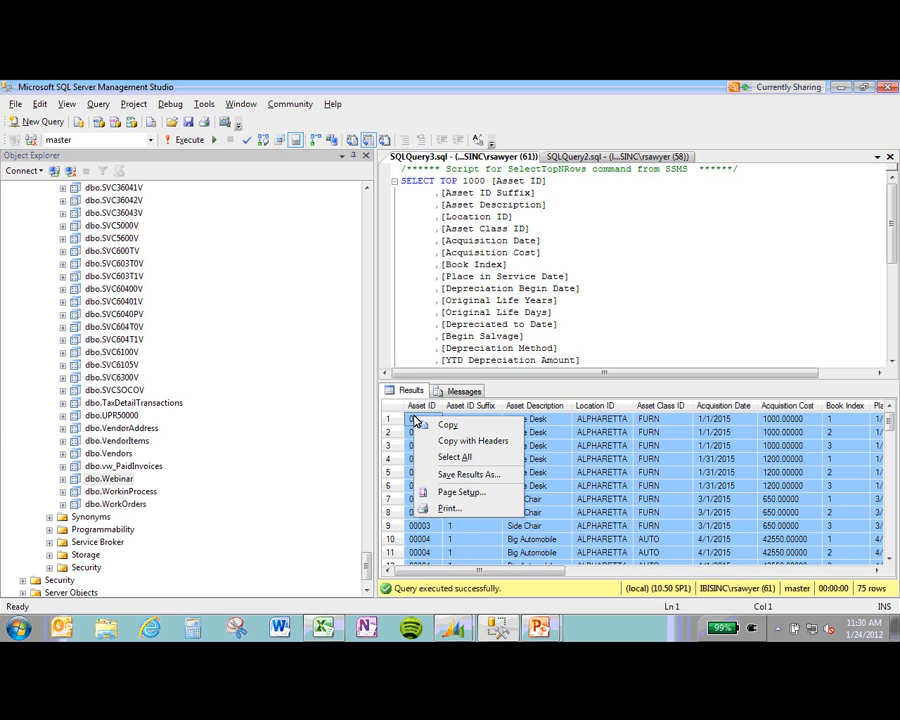
{"action": "left_click", "coordinate": [558, 463]}
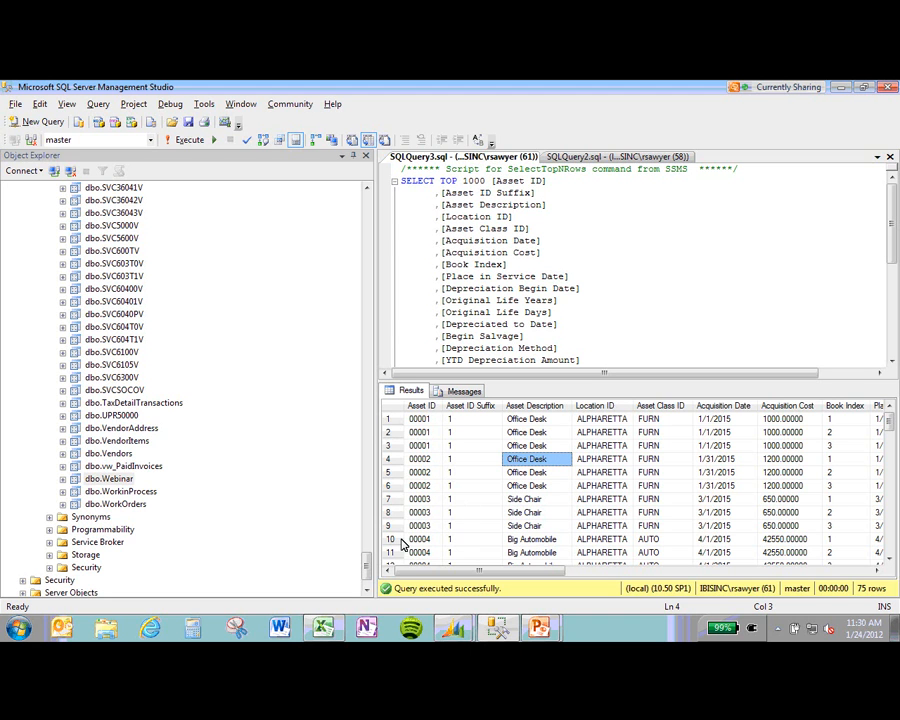
{"action": "left_click", "coordinate": [324, 629]}
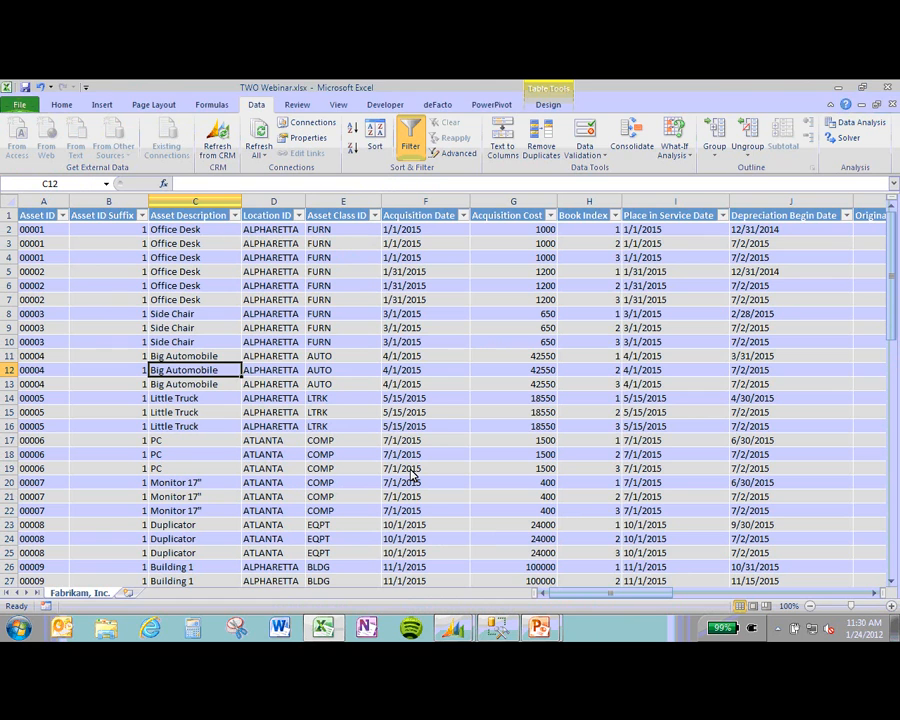
Step: Glance at the 'Sql View Based Report' slide, return to the workbook, then bring Dynamics GP forward
{"action": "key", "text": "alt+Tab"}
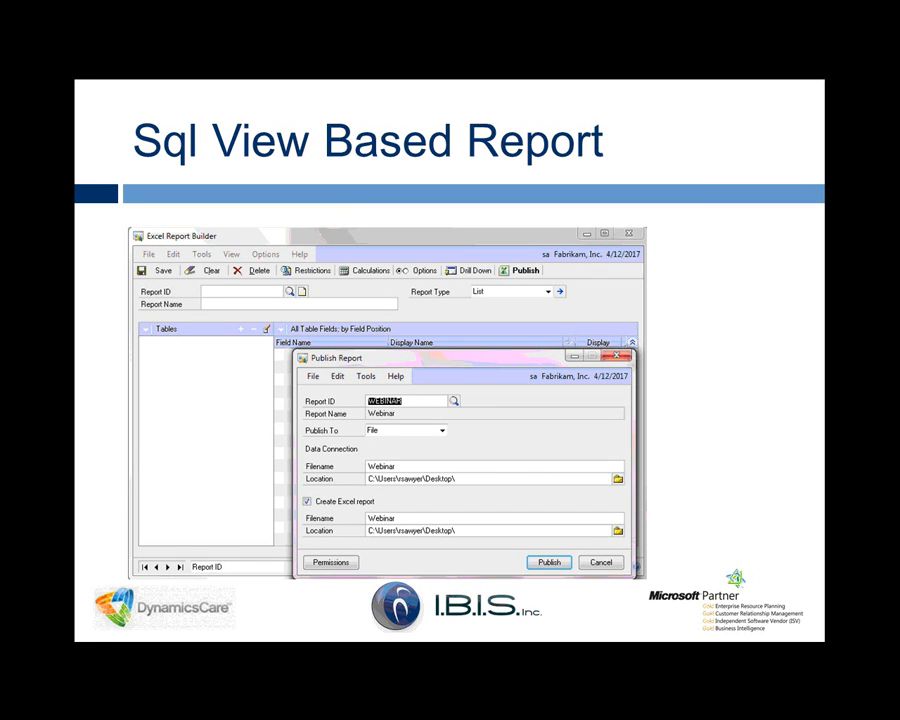
{"action": "key", "text": "alt+Tab"}
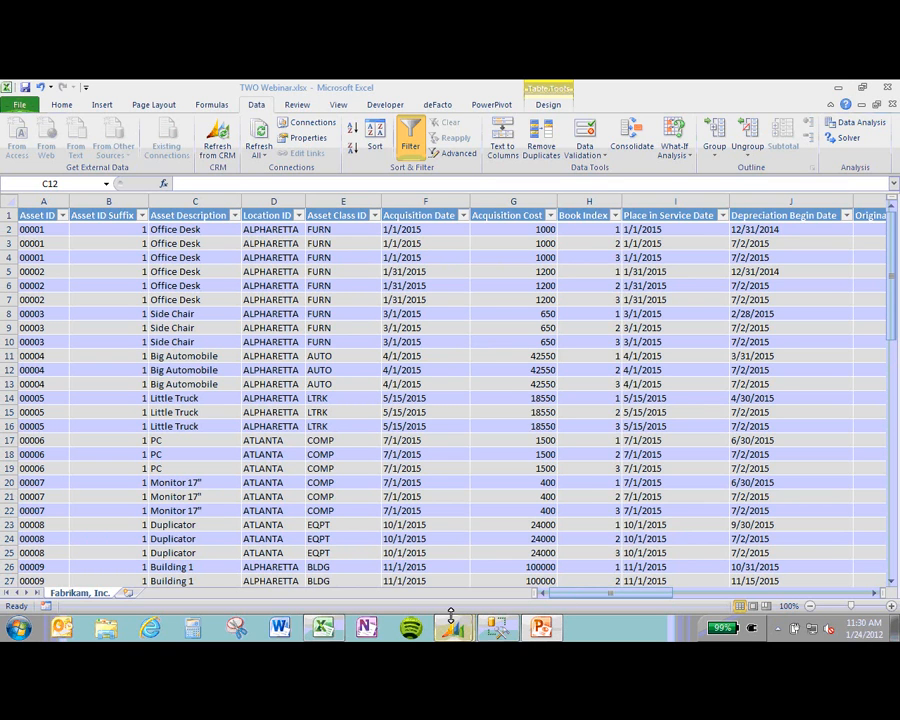
{"action": "mouse_move", "coordinate": [452, 618]}
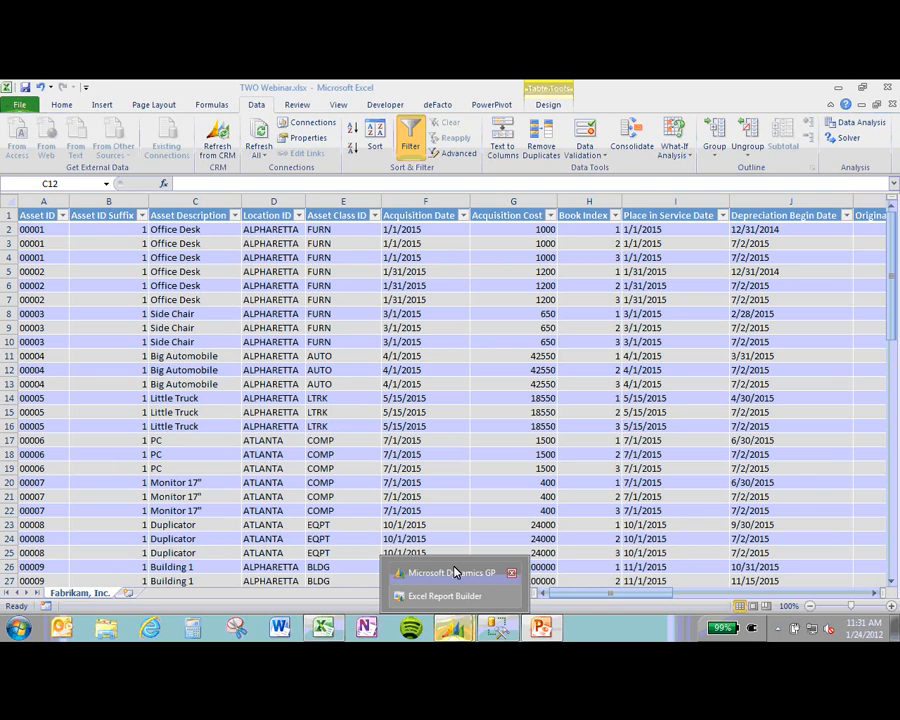
{"action": "left_click", "coordinate": [455, 572]}
Step: Load the PAID INVOICES report on vw_PaidInvoices in Excel Report Builder, then switch to Management Studio
{"action": "left_click", "coordinate": [52, 132]}
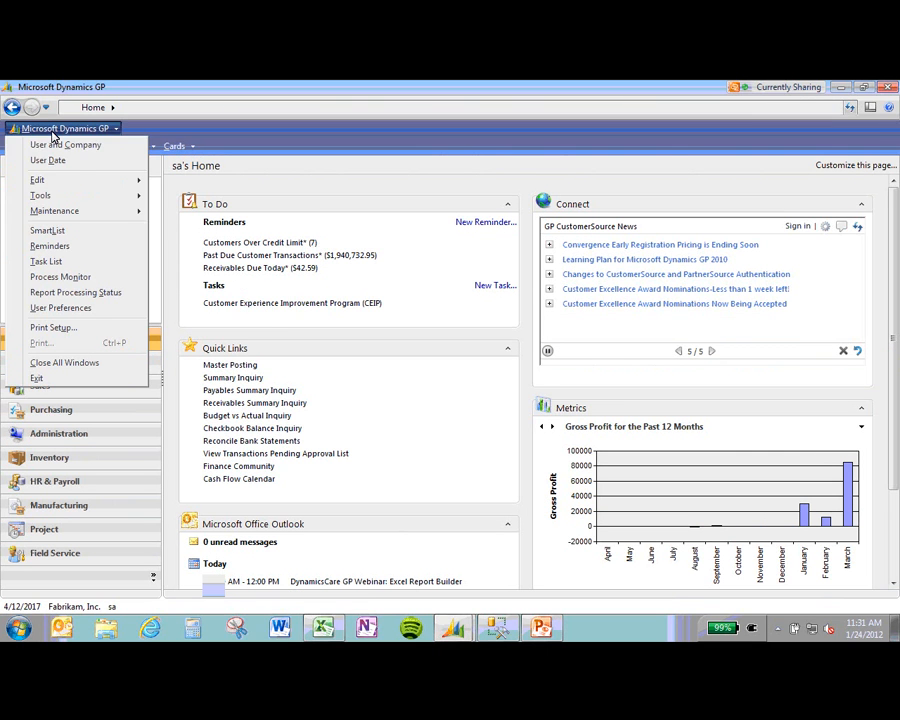
{"action": "mouse_move", "coordinate": [132, 195]}
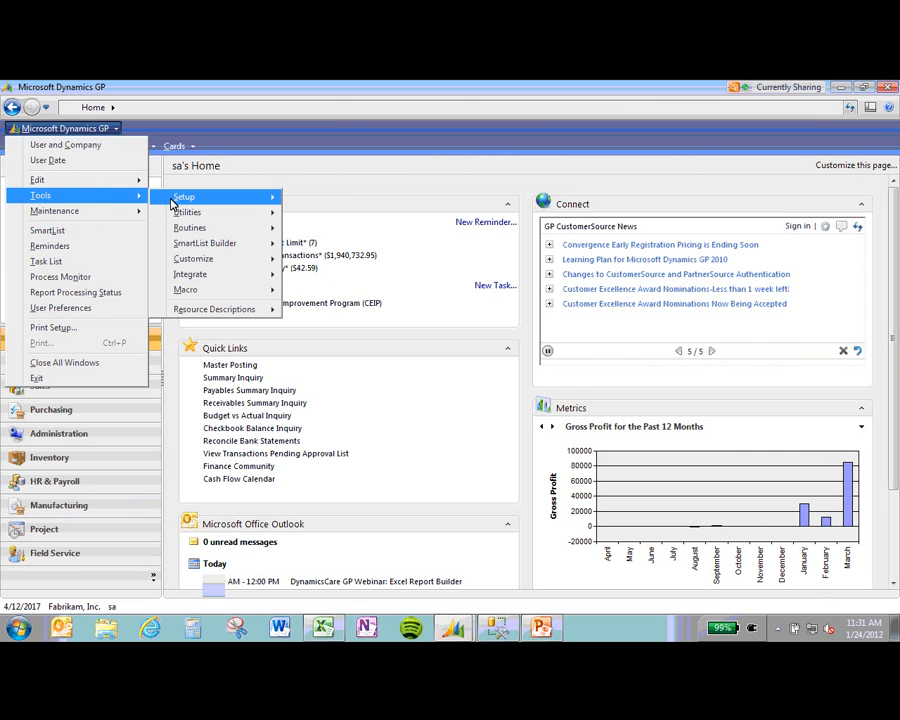
{"action": "mouse_move", "coordinate": [210, 243]}
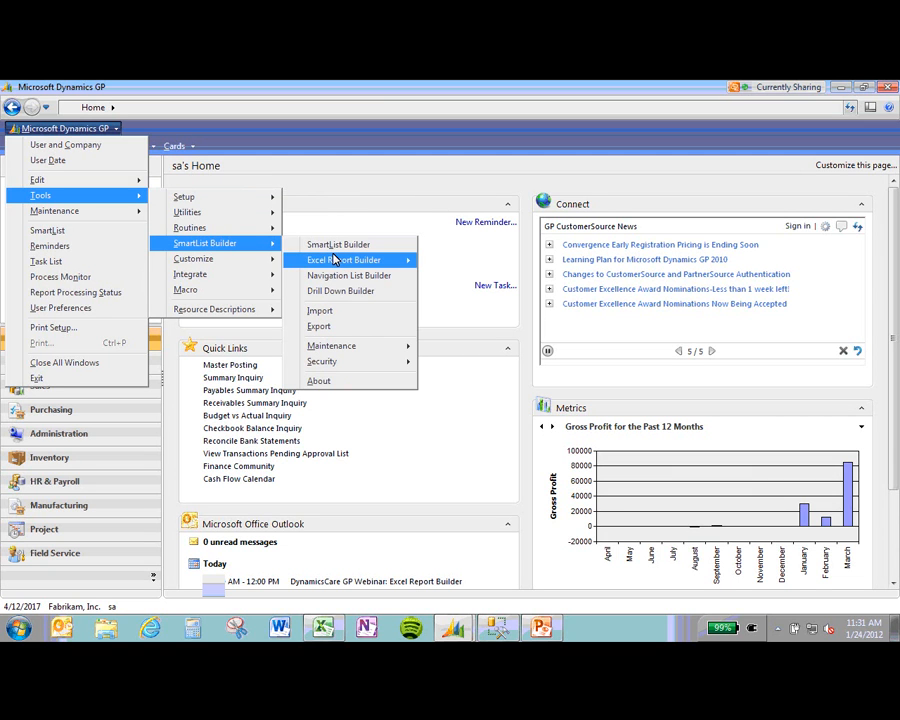
{"action": "mouse_move", "coordinate": [335, 259]}
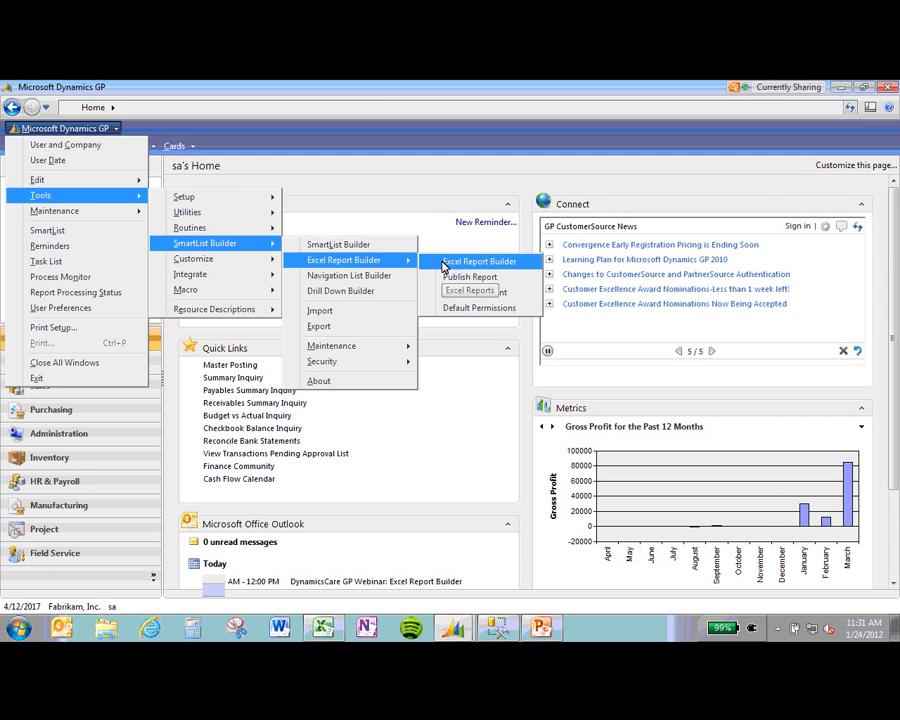
{"action": "left_click", "coordinate": [443, 262]}
{"action": "left_click", "coordinate": [393, 257]}
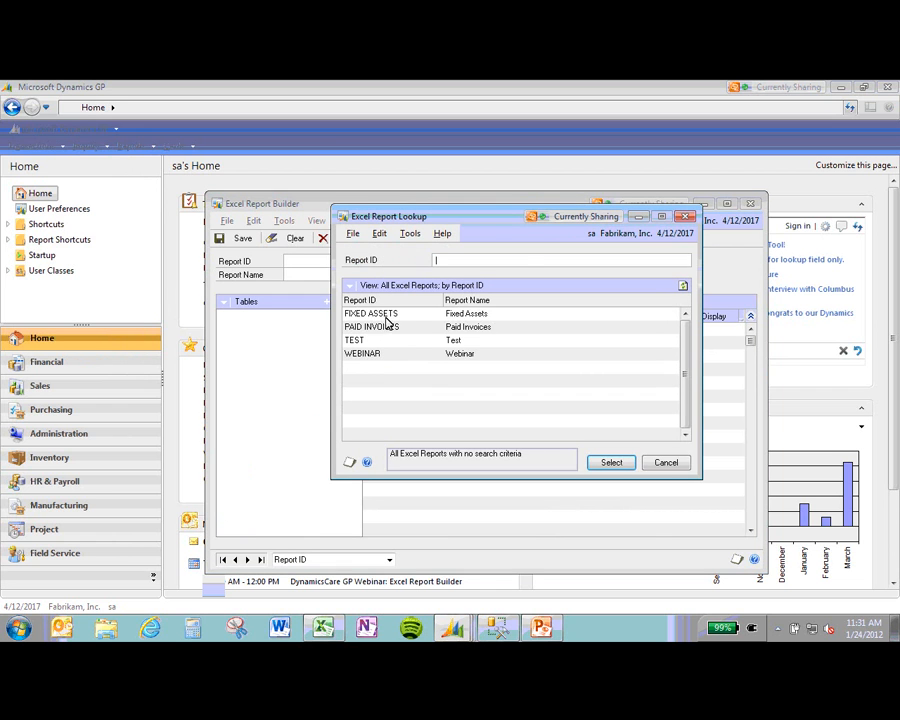
{"action": "left_click", "coordinate": [624, 466]}
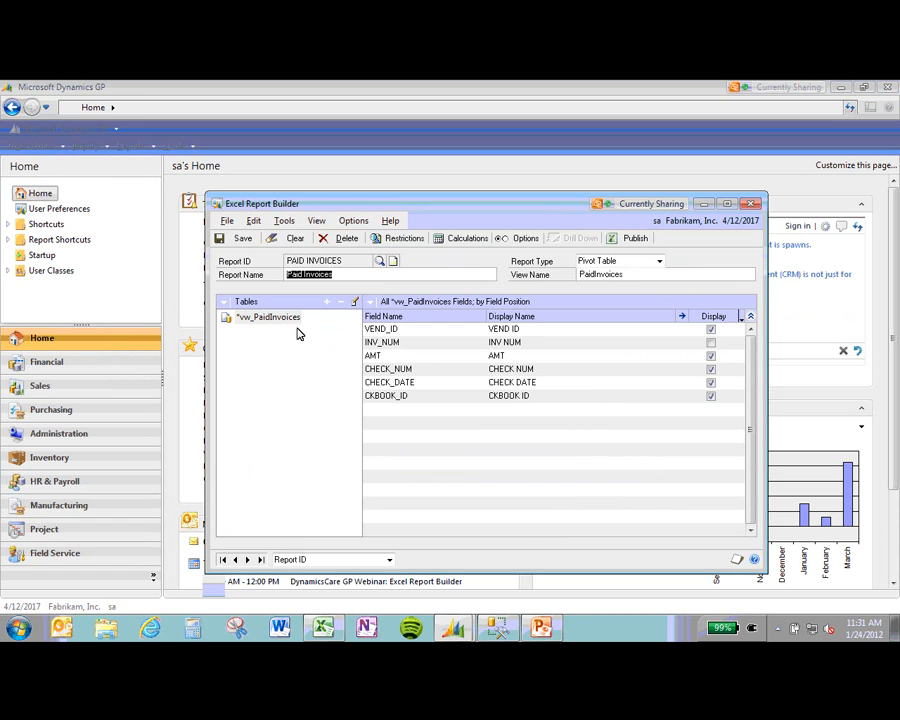
{"action": "left_click", "coordinate": [495, 627]}
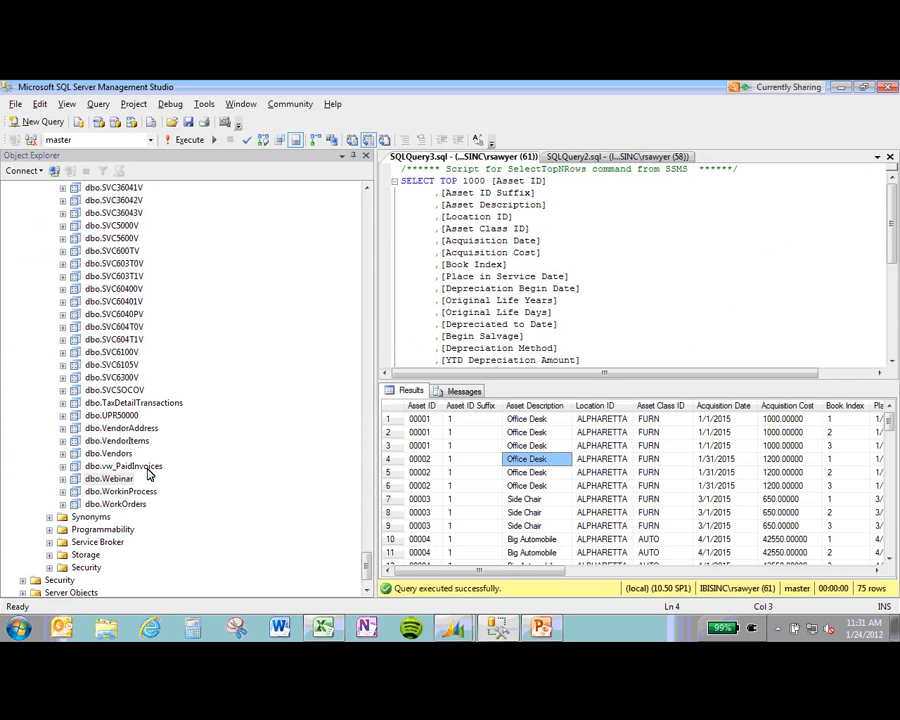
Step: Script the dbo.vw_PaidInvoices CREATE VIEW into a new query window, then return to Dynamics GP
{"action": "right_click", "coordinate": [146, 467]}
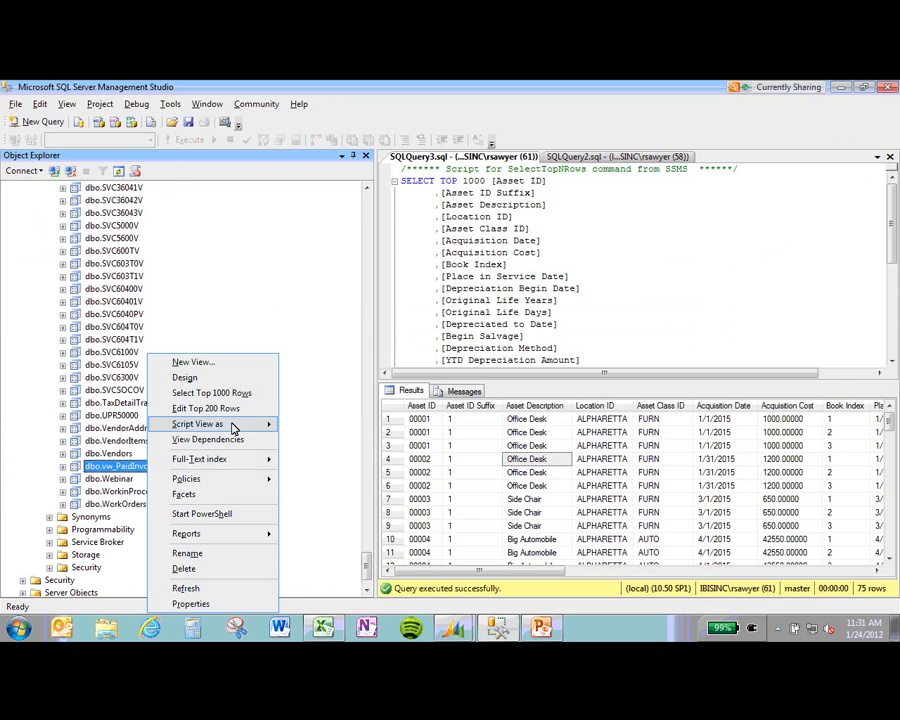
{"action": "mouse_move", "coordinate": [232, 424]}
{"action": "mouse_move", "coordinate": [330, 425]}
{"action": "left_click", "coordinate": [450, 427]}
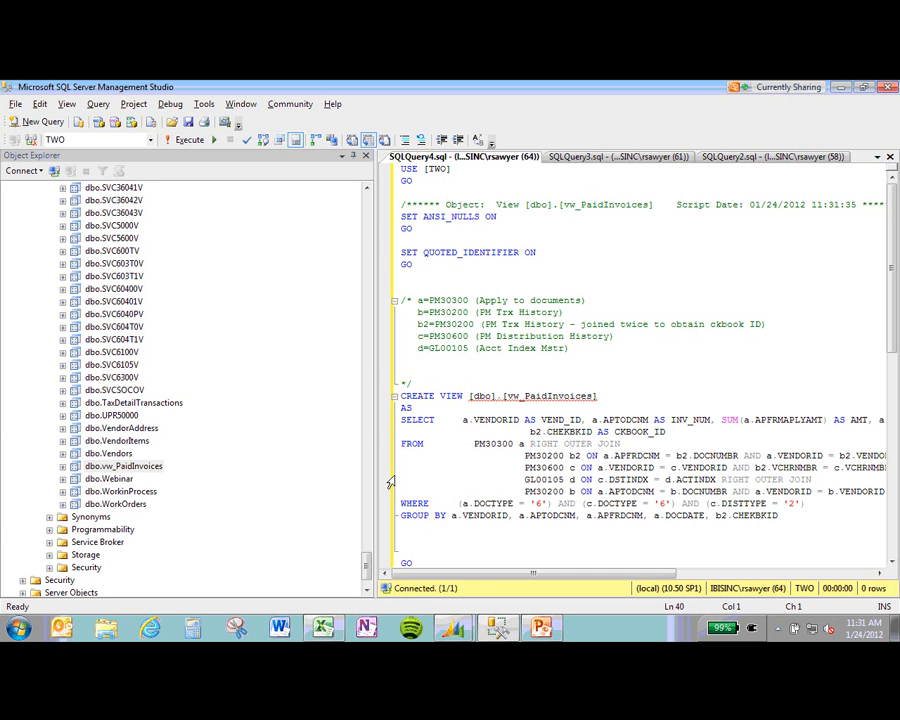
{"action": "left_click", "coordinate": [500, 626]}
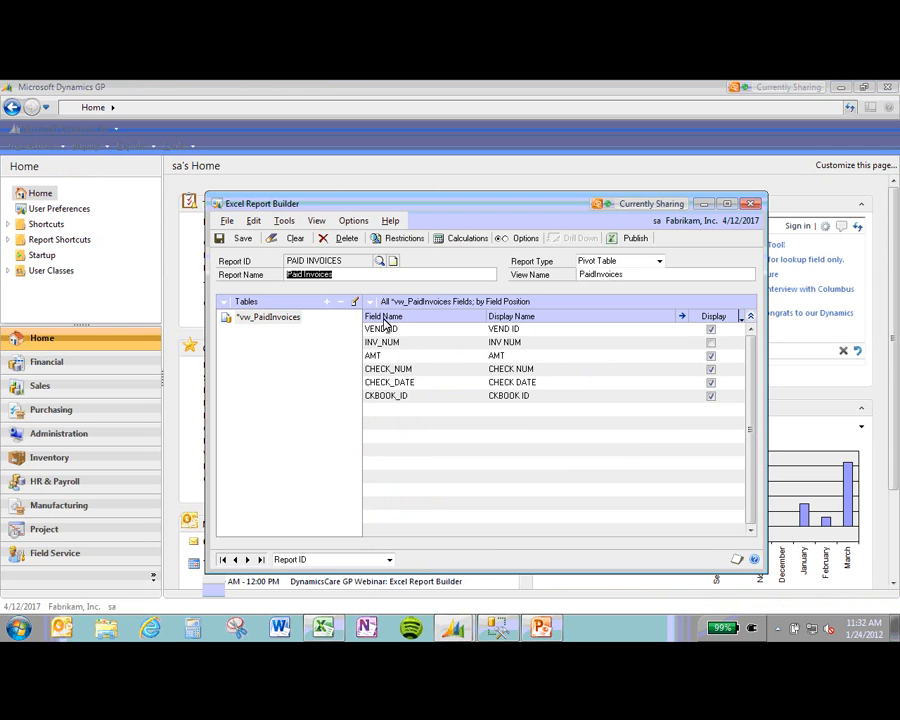
Step: Browse the SQL Server views available to the report, then cancel without adding a table
{"action": "left_click", "coordinate": [327, 302]}
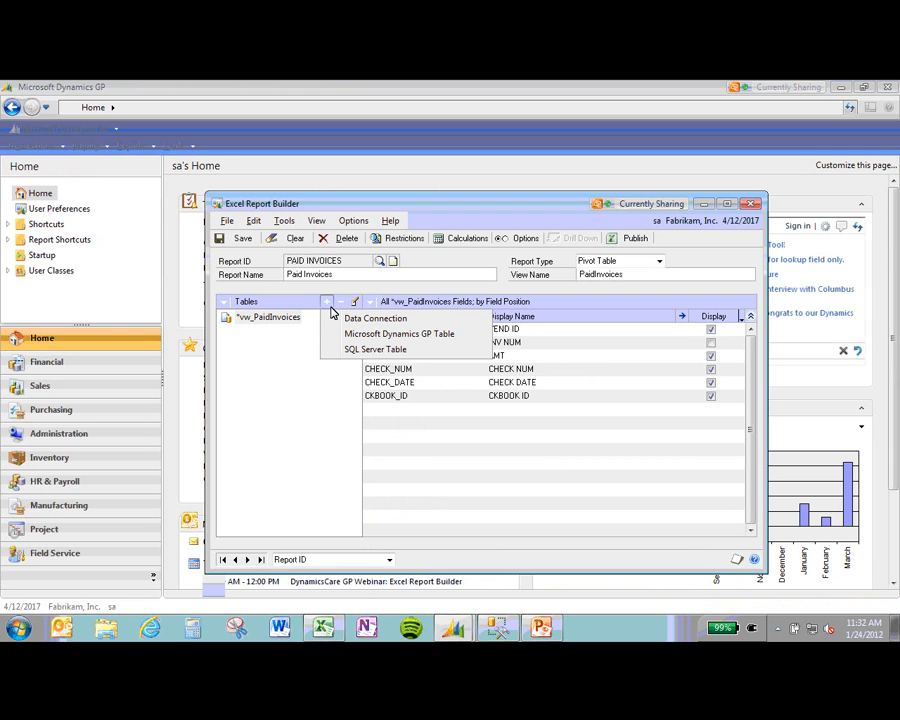
{"action": "left_click", "coordinate": [362, 350]}
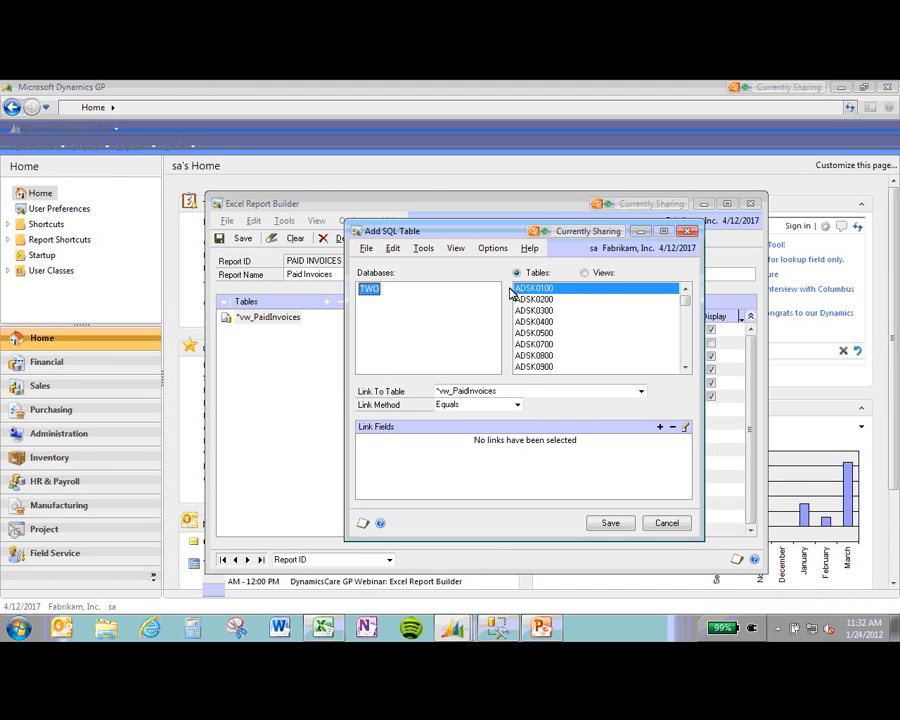
{"action": "left_click", "coordinate": [585, 273]}
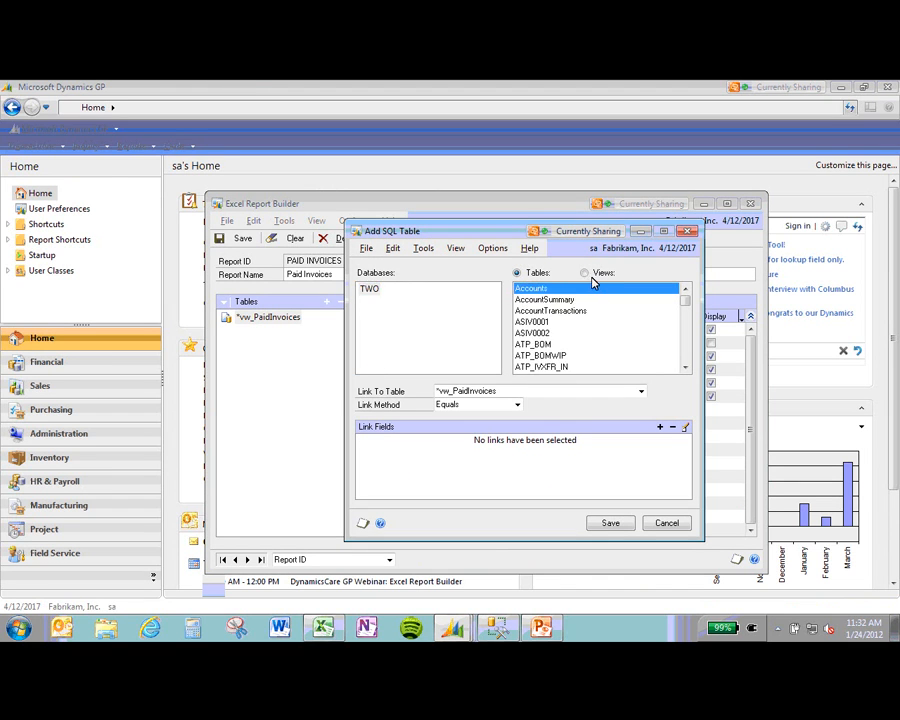
{"action": "left_click_drag", "start_coordinate": [686, 297], "coordinate": [687, 365]}
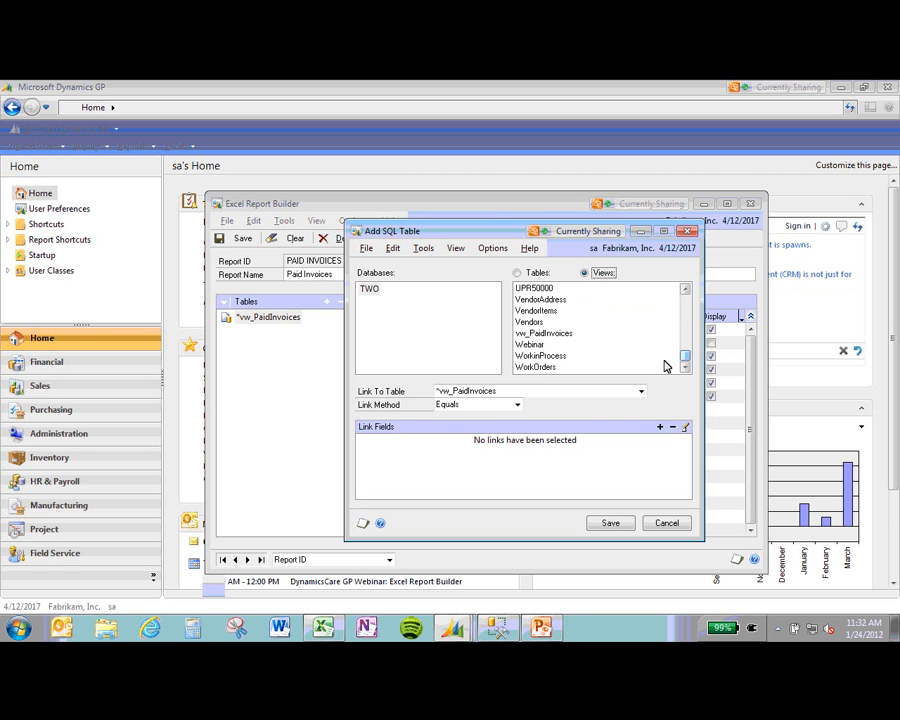
{"action": "left_click", "coordinate": [664, 522]}
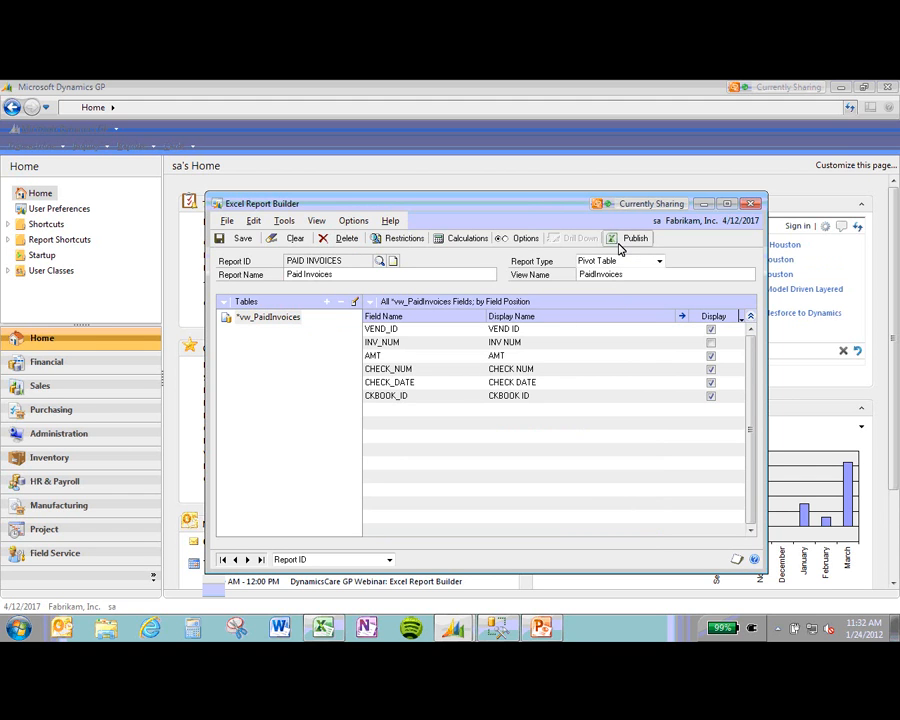
Step: Republish PAID INVOICES to files, overwriting the data connection, and clear the windows to the desktop
{"action": "left_click", "coordinate": [619, 245]}
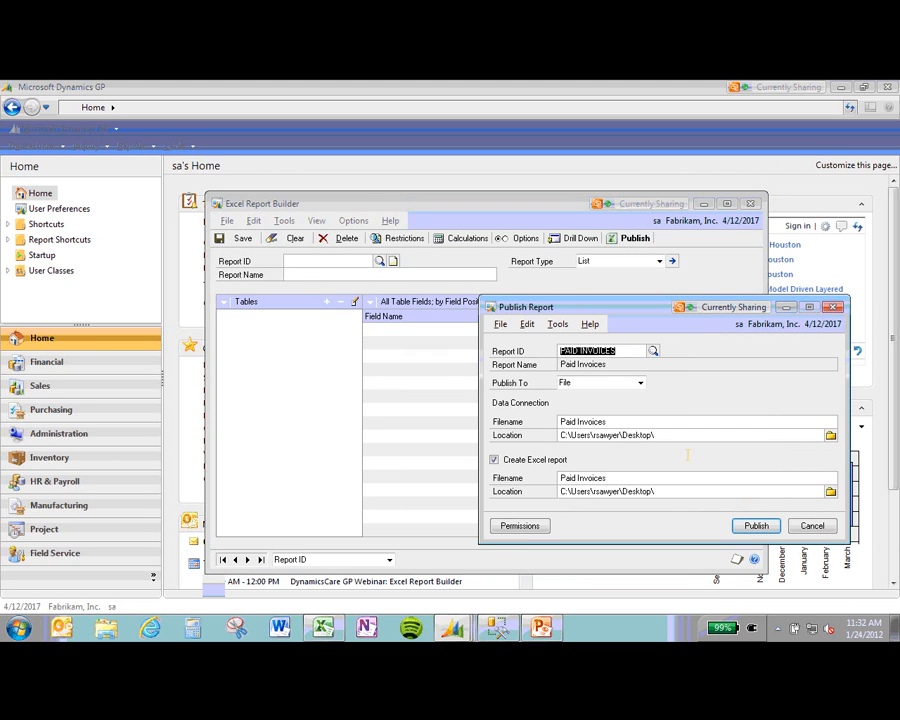
{"action": "left_click", "coordinate": [749, 526]}
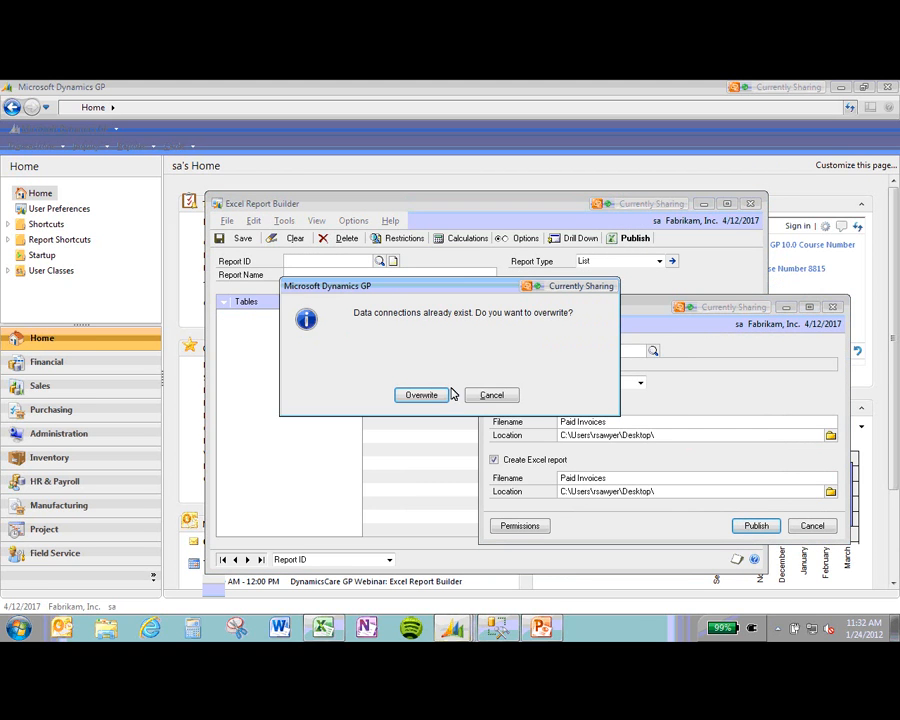
{"action": "left_click", "coordinate": [420, 395]}
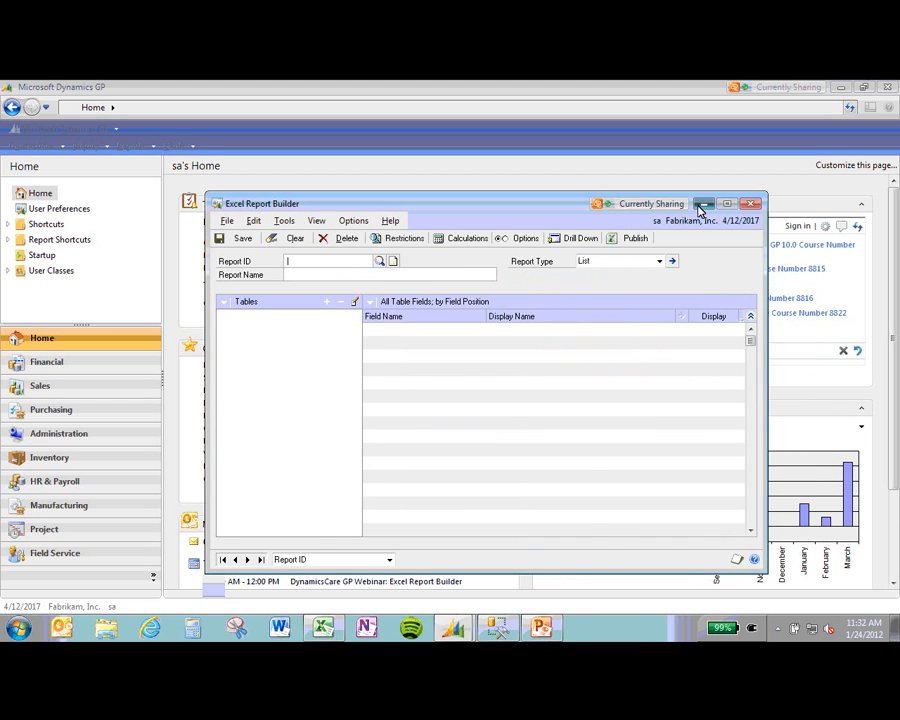
{"action": "left_click", "coordinate": [749, 204]}
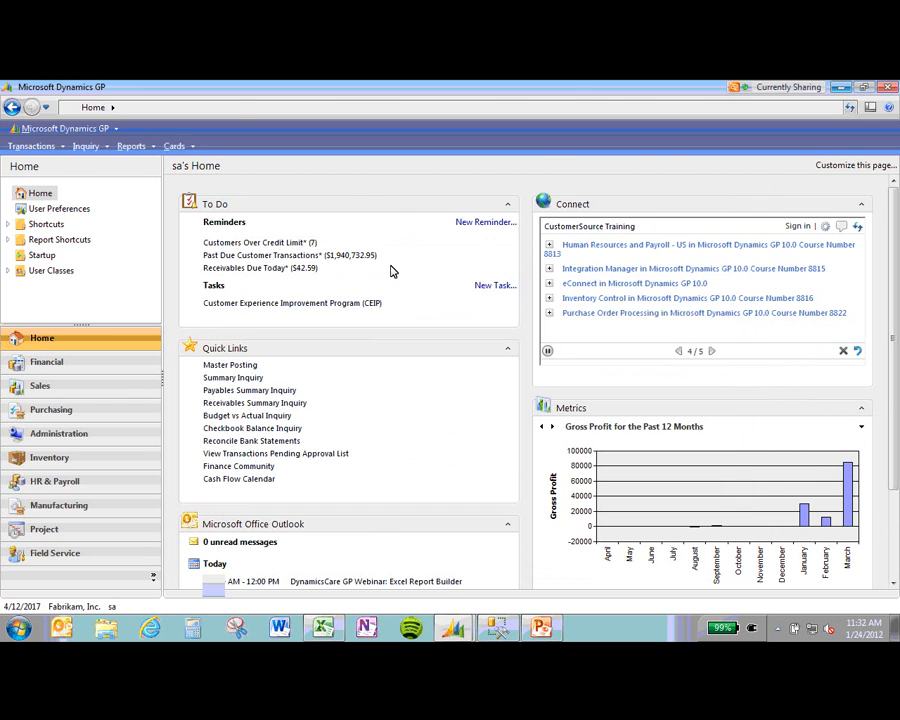
{"action": "left_click", "coordinate": [841, 87]}
{"action": "left_click", "coordinate": [839, 88]}
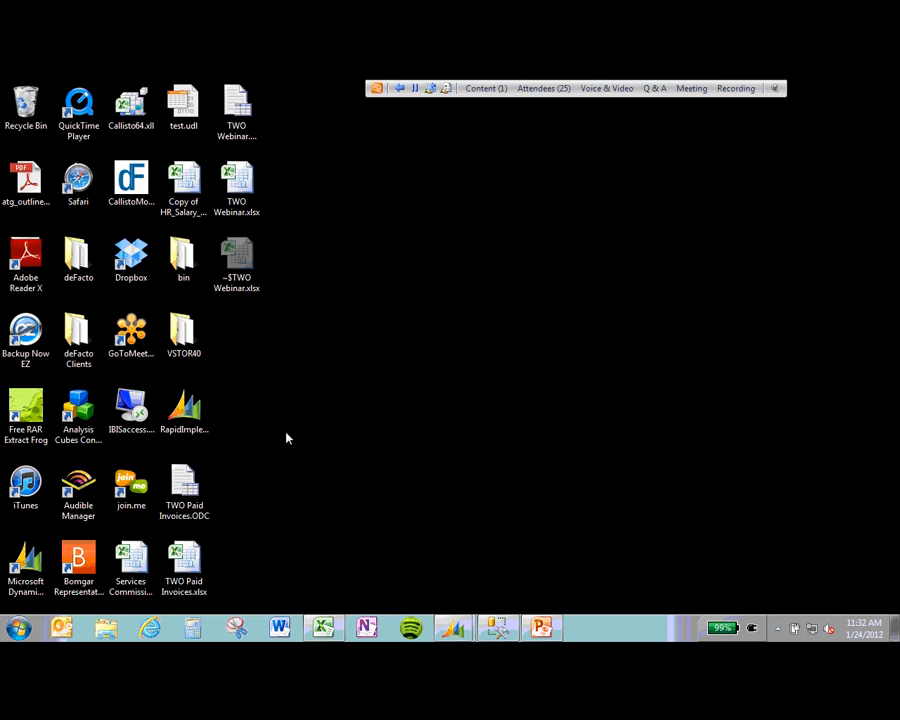
Step: Open TWO Paid Invoices.xlsx from the desktop as an empty PivotTable, then return to SSMS
{"action": "double_click", "coordinate": [186, 572]}
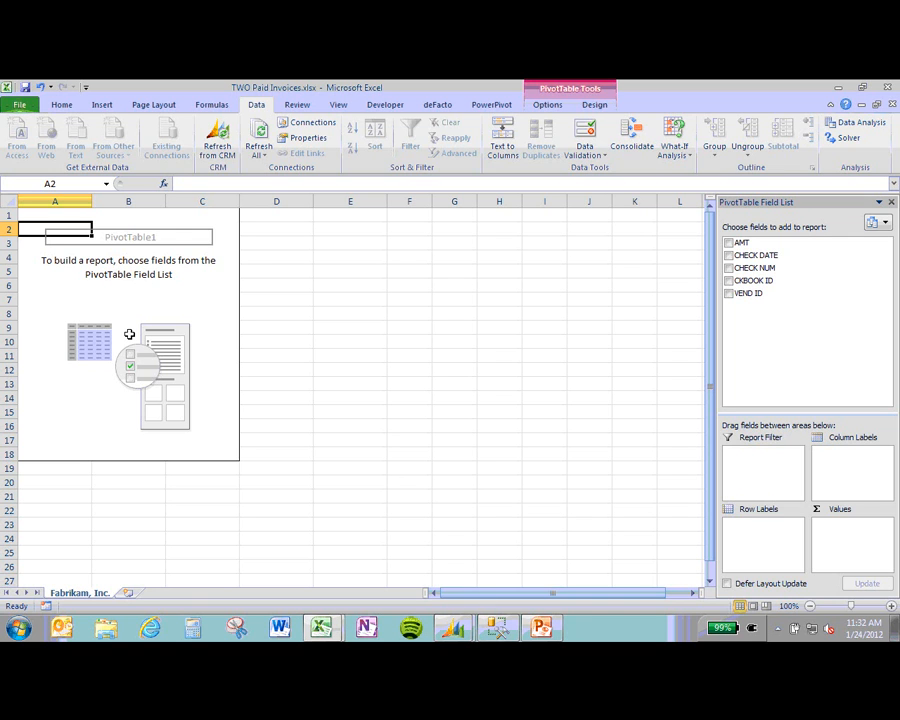
{"action": "left_click", "coordinate": [129, 332]}
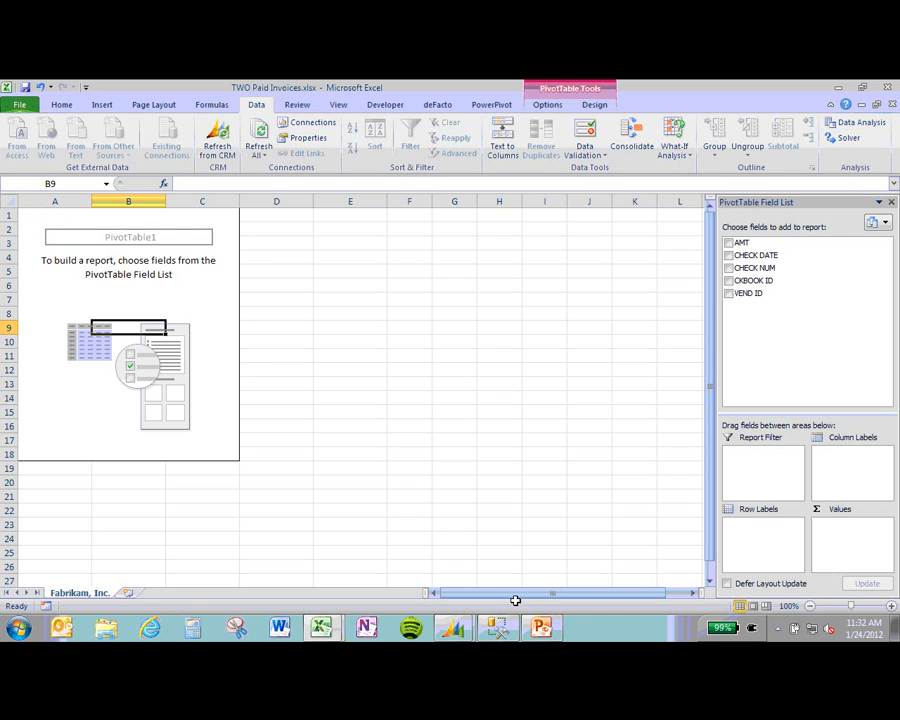
{"action": "left_click", "coordinate": [497, 627]}
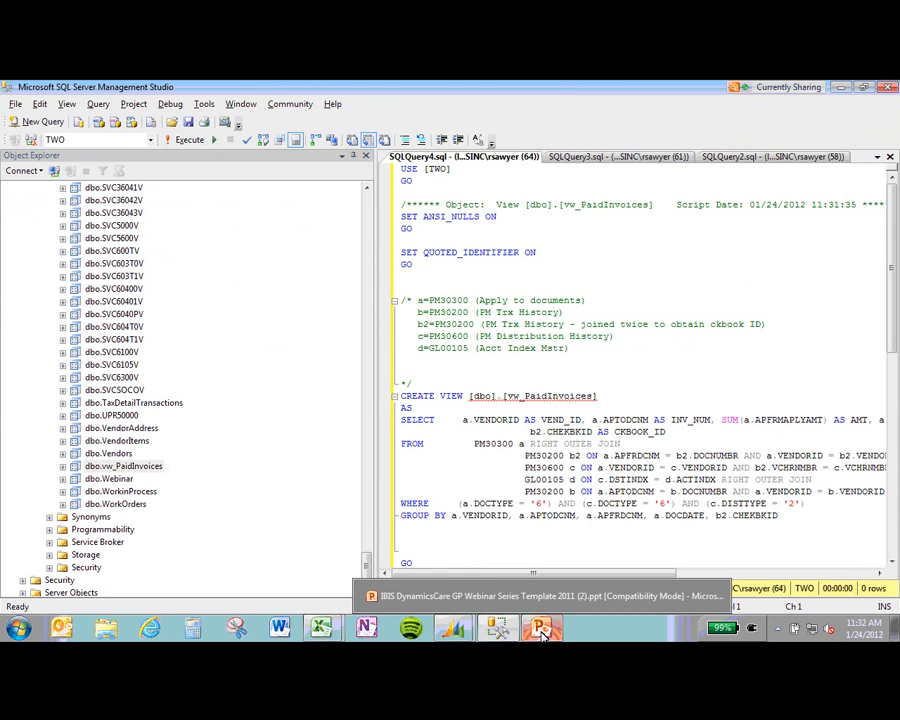
Step: Start the PowerPoint slide show from the current 'Sql View Based Report' slide
{"action": "left_click", "coordinate": [540, 627]}
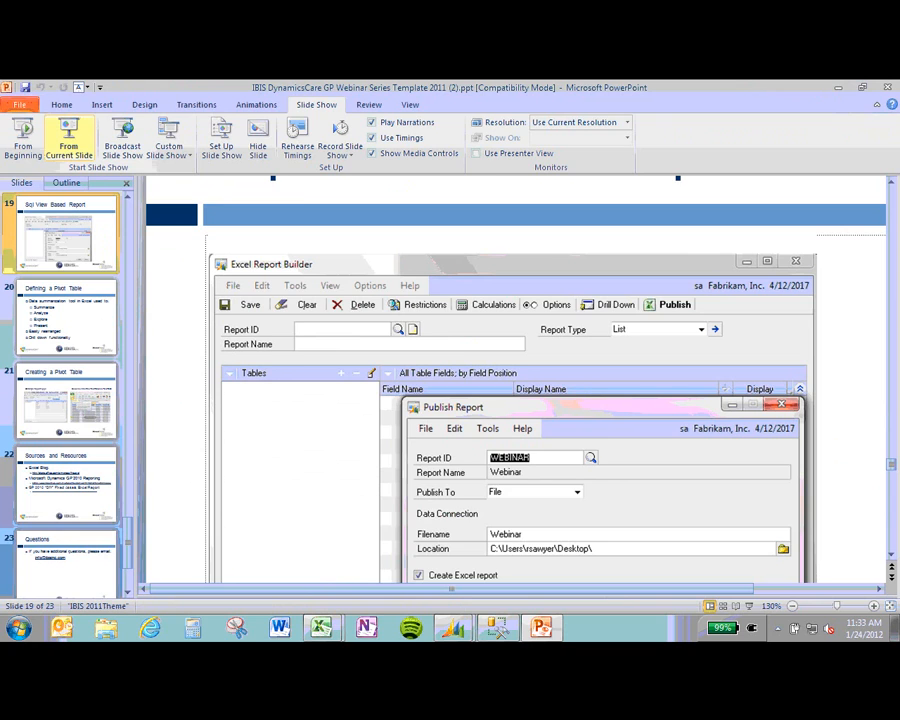
{"action": "left_click", "coordinate": [68, 135]}
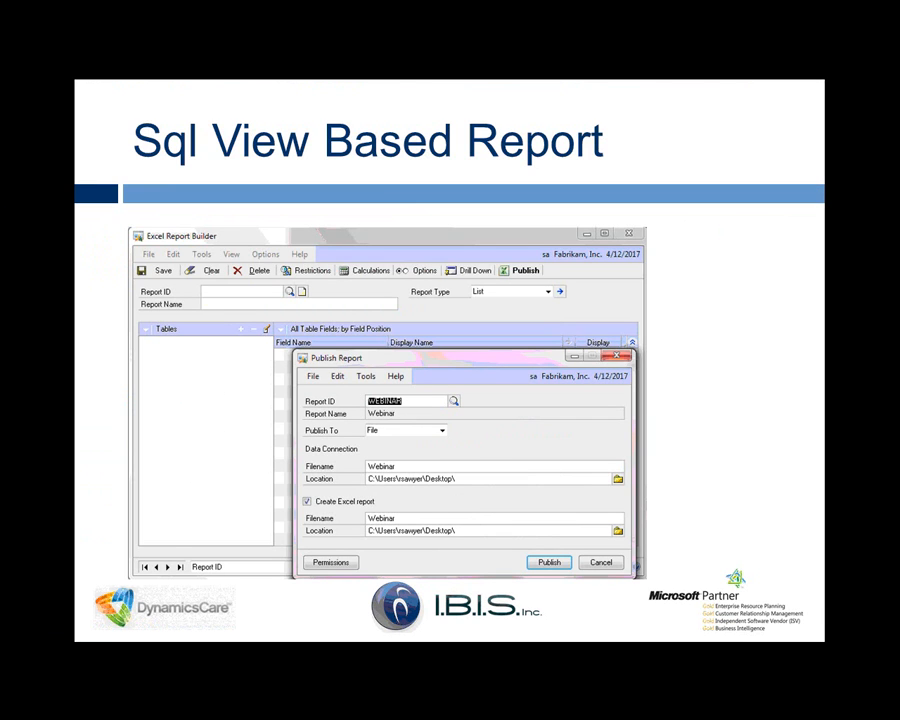
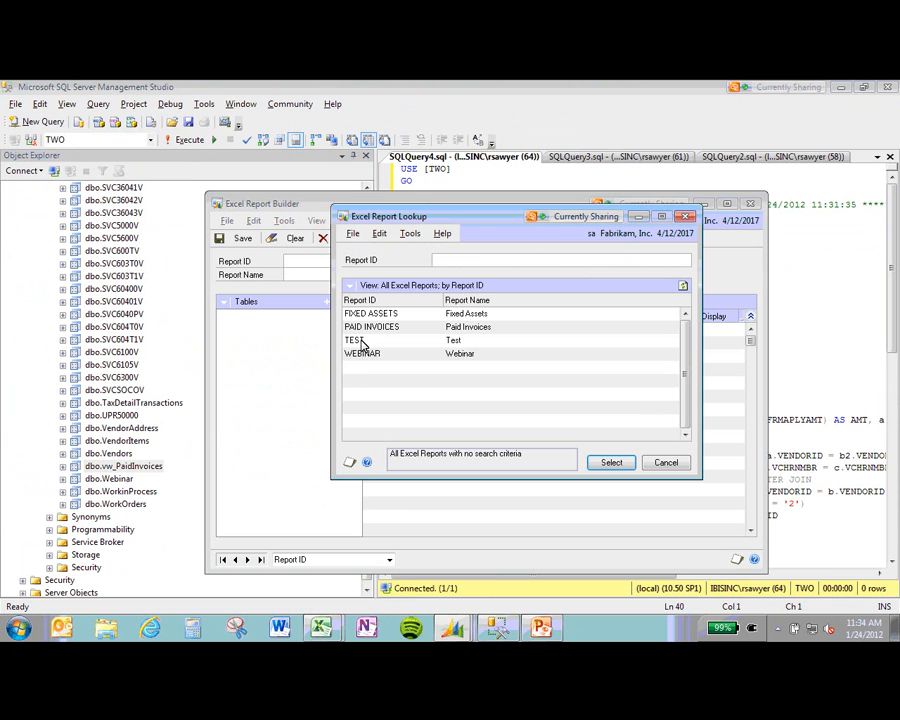
Step: Load the PAID INVOICES report and change its report type to List
{"action": "left_click", "coordinate": [383, 330]}
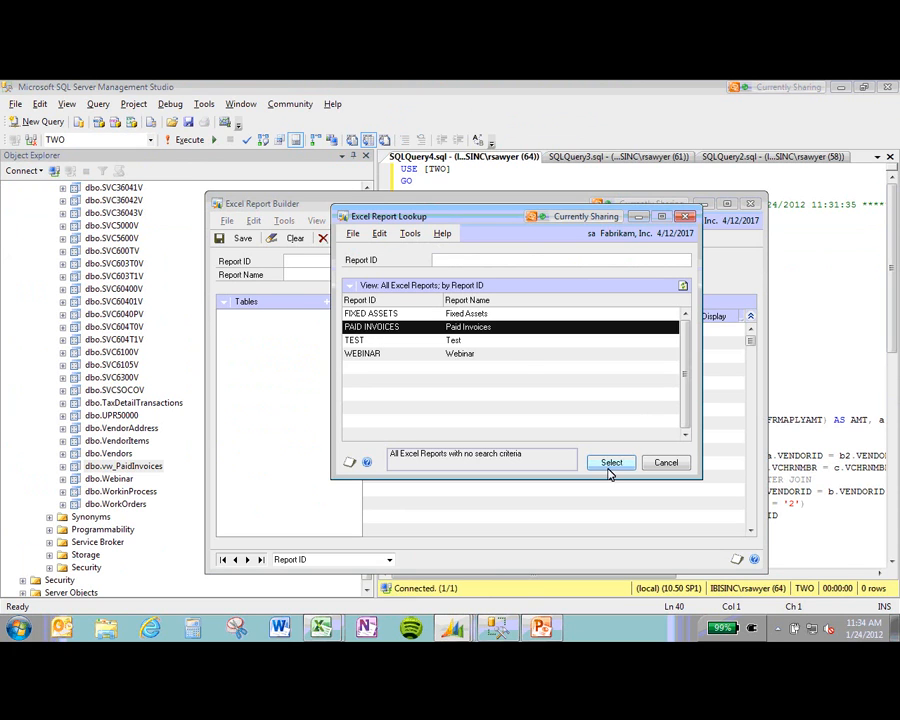
{"action": "left_click", "coordinate": [610, 464]}
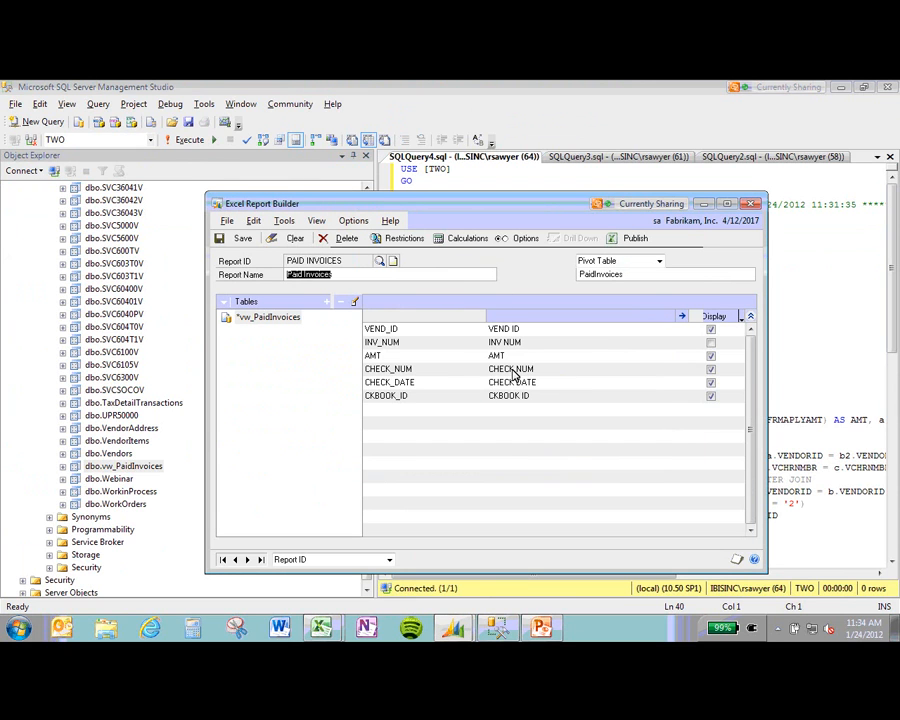
{"action": "left_click", "coordinate": [657, 261]}
{"action": "left_click", "coordinate": [657, 261]}
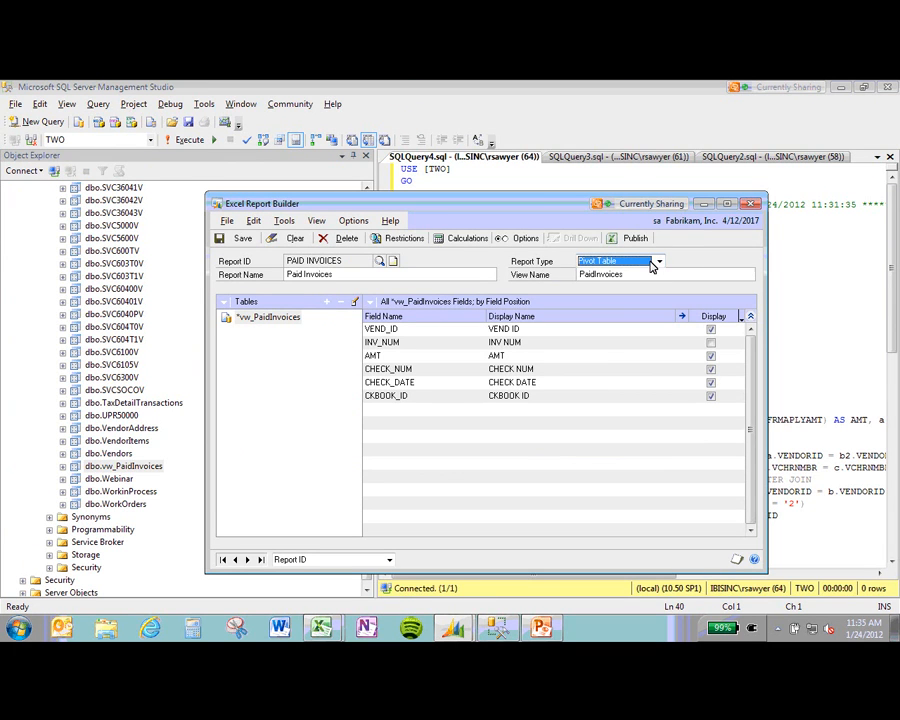
{"action": "left_click", "coordinate": [655, 263]}
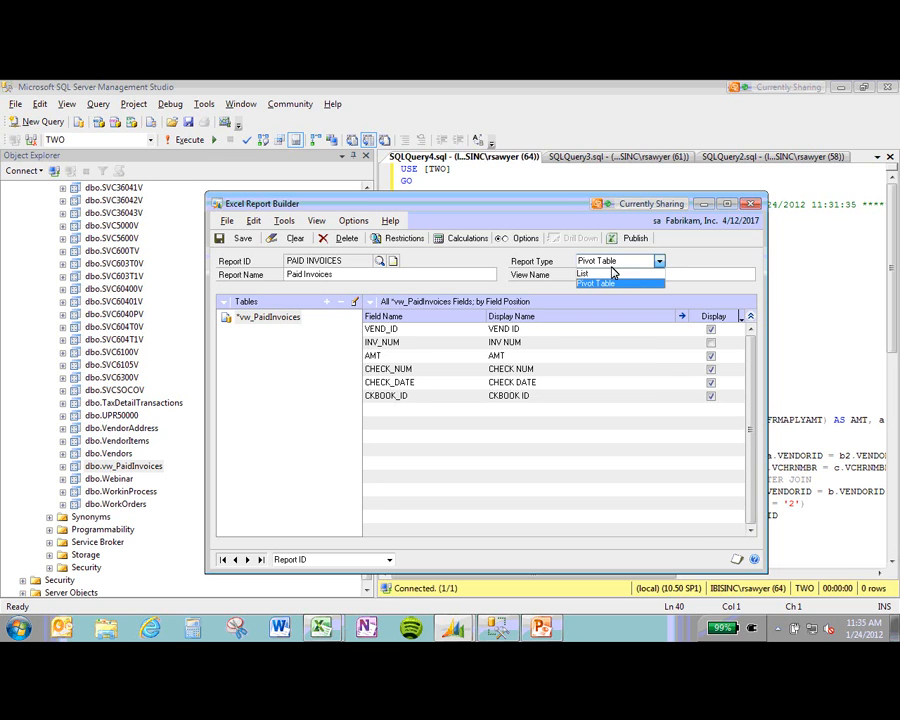
{"action": "left_click", "coordinate": [600, 273]}
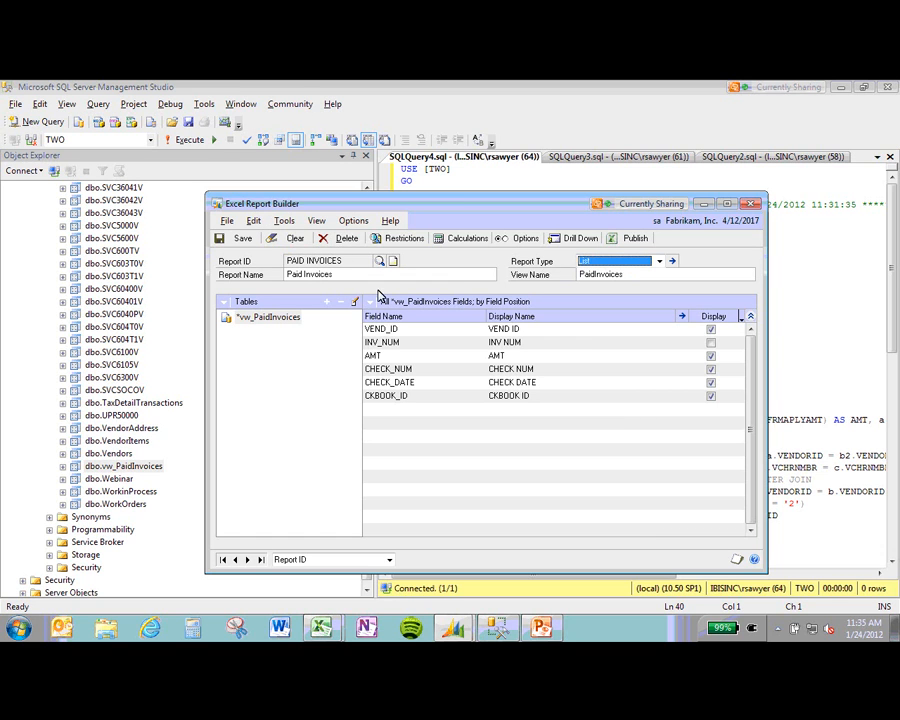
Step: Publish it to file with overwrite, then dismiss the file-in-use error
{"action": "left_click", "coordinate": [636, 240]}
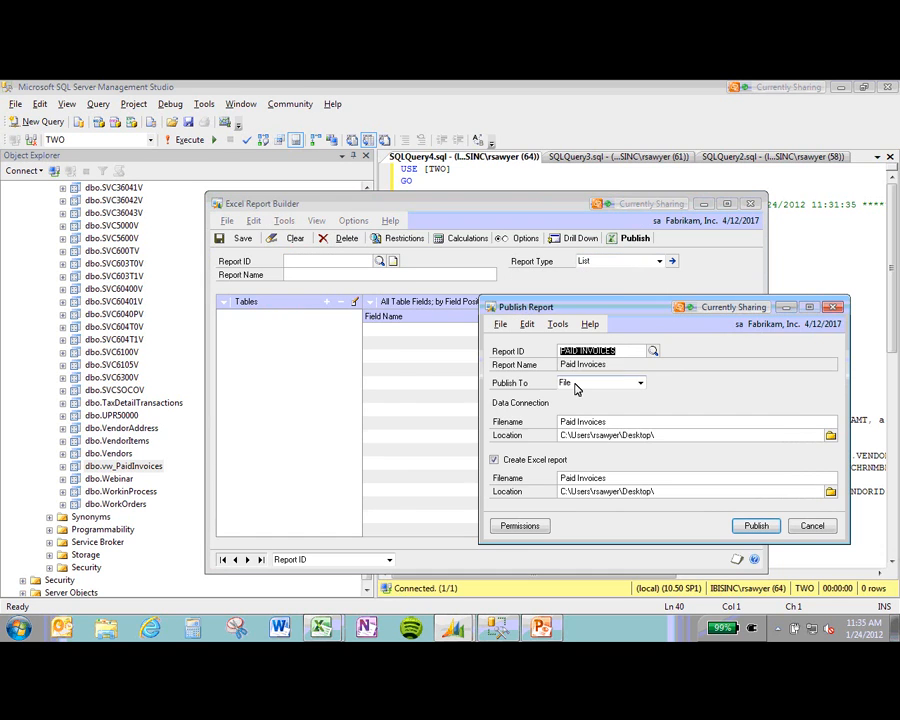
{"action": "left_click", "coordinate": [756, 527]}
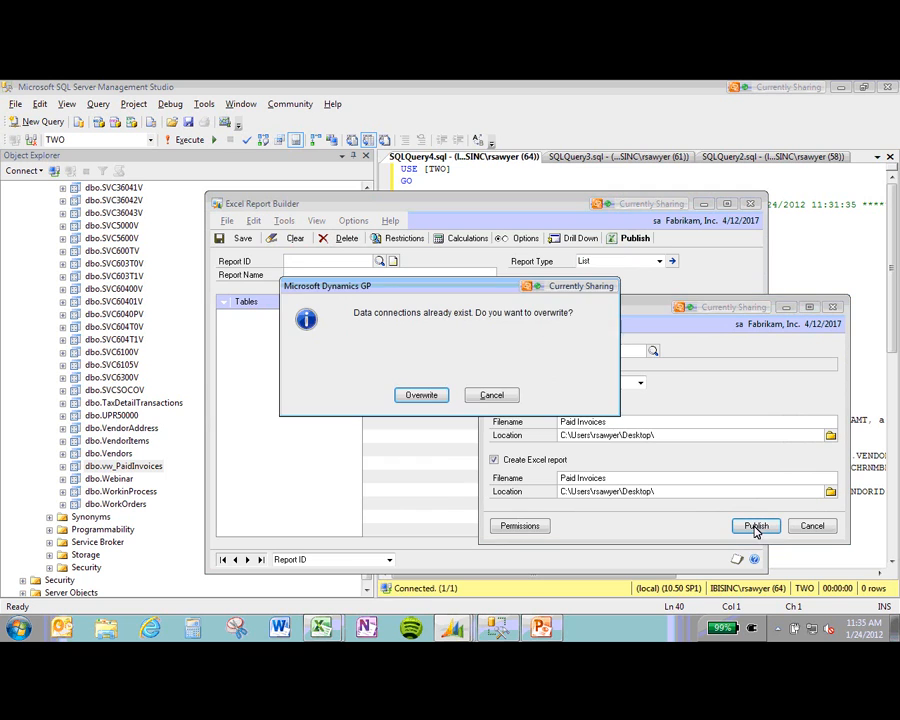
{"action": "left_click", "coordinate": [424, 396]}
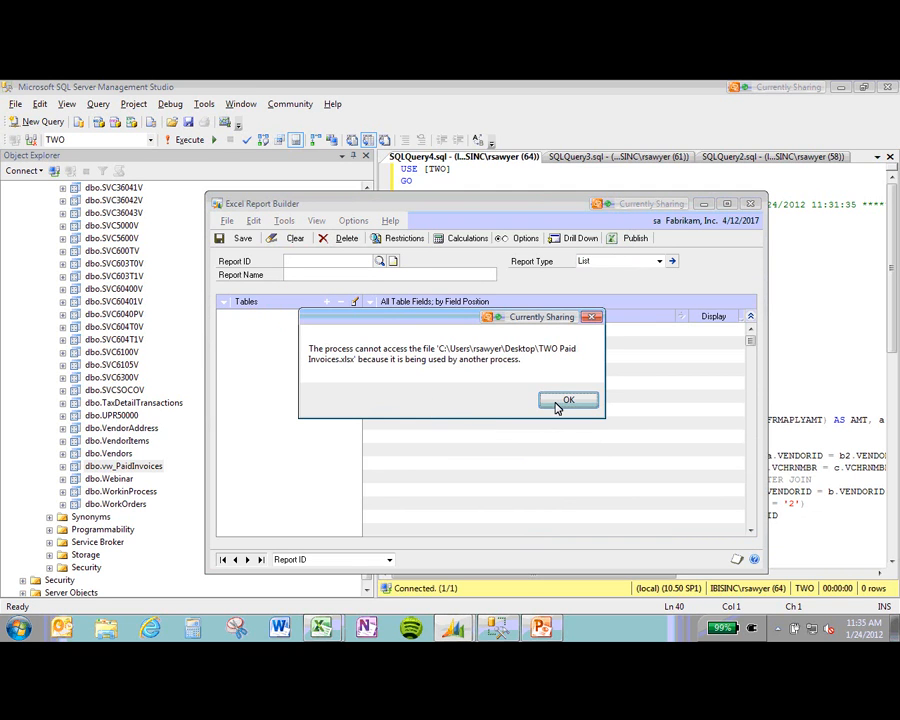
{"action": "left_click", "coordinate": [560, 401]}
{"action": "mouse_move", "coordinate": [322, 628]}
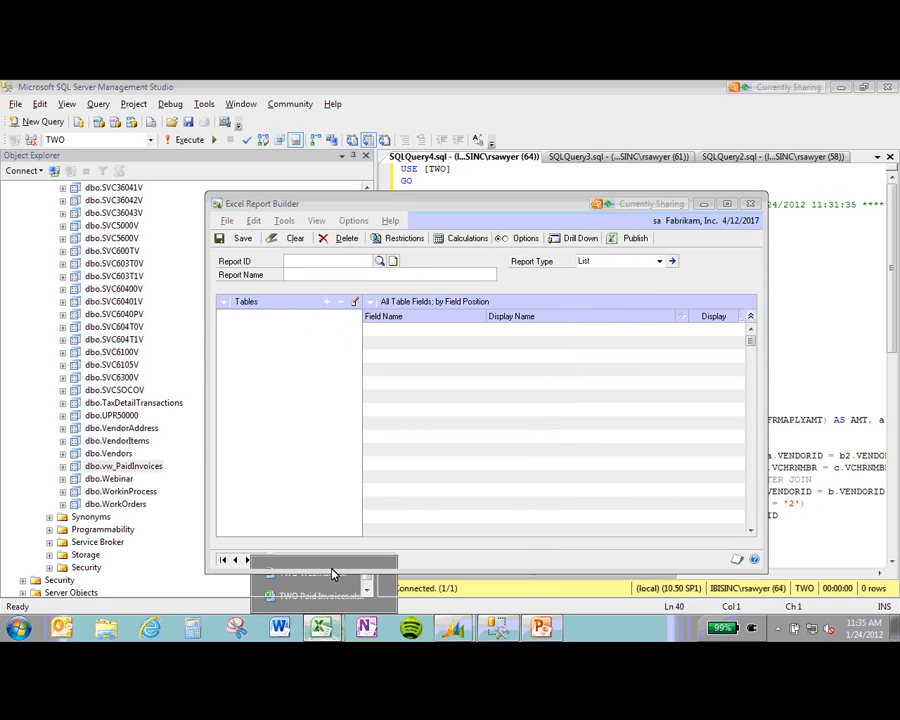
Step: Close TWO Paid Invoices.xlsx without saving and reload PAID INVOICES in Report Builder
{"action": "left_click", "coordinate": [378, 575]}
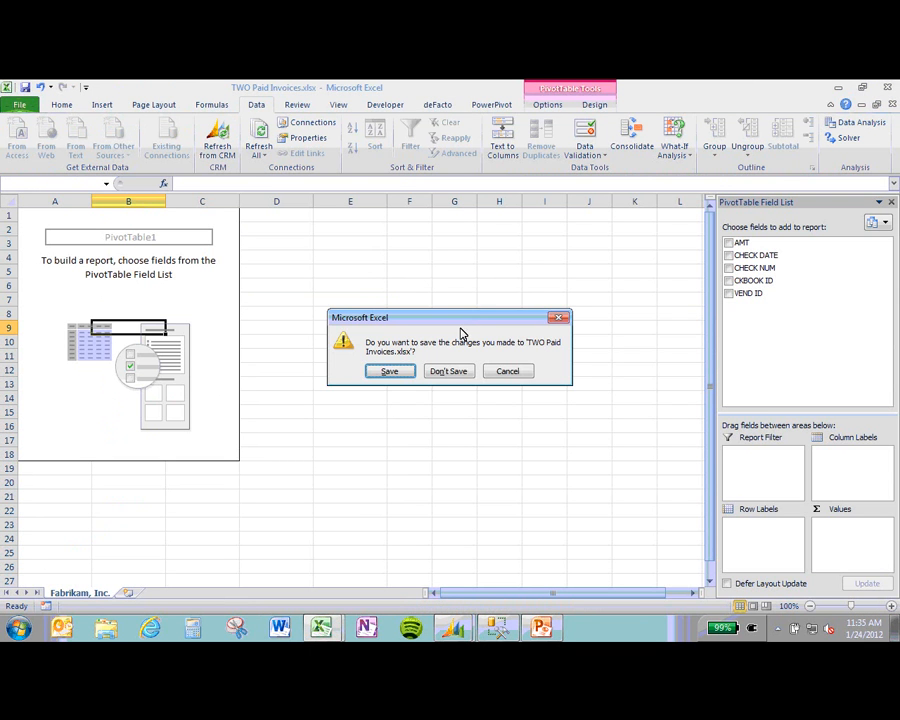
{"action": "left_click", "coordinate": [449, 371]}
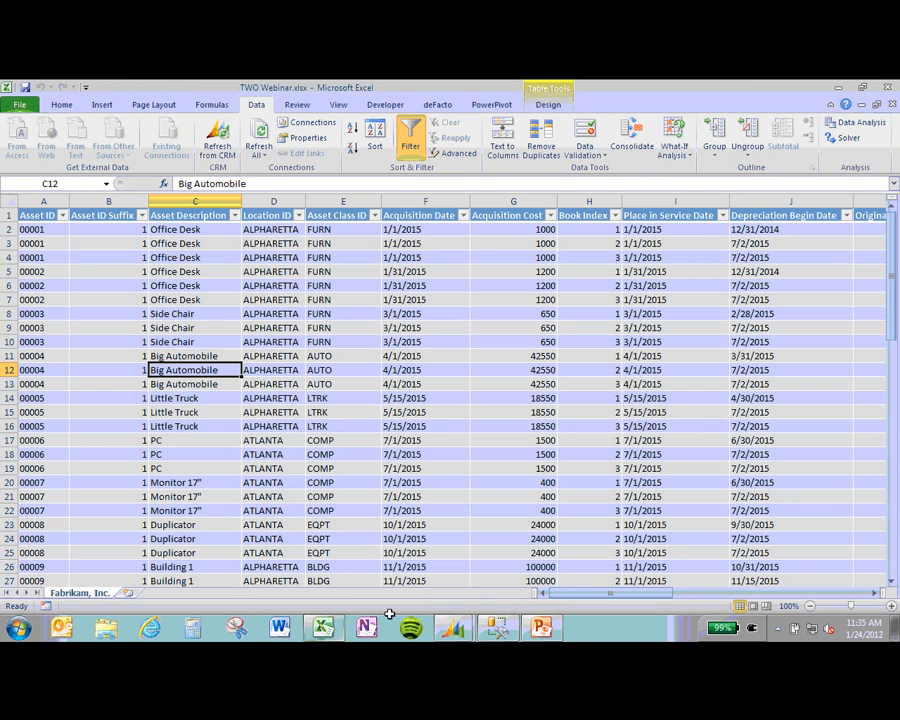
{"action": "left_click", "coordinate": [541, 628]}
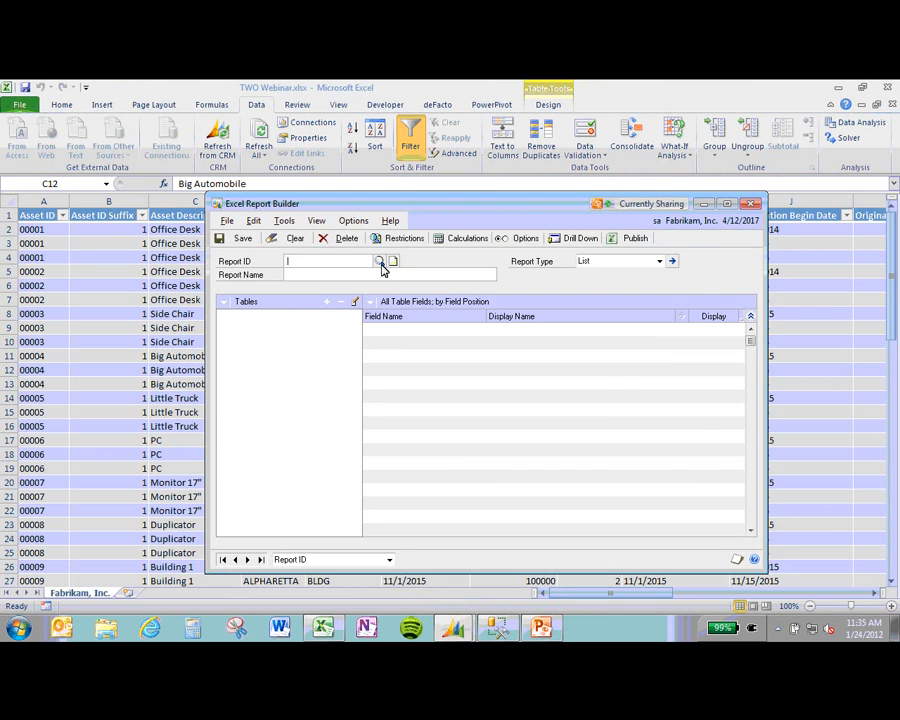
{"action": "left_click", "coordinate": [379, 261]}
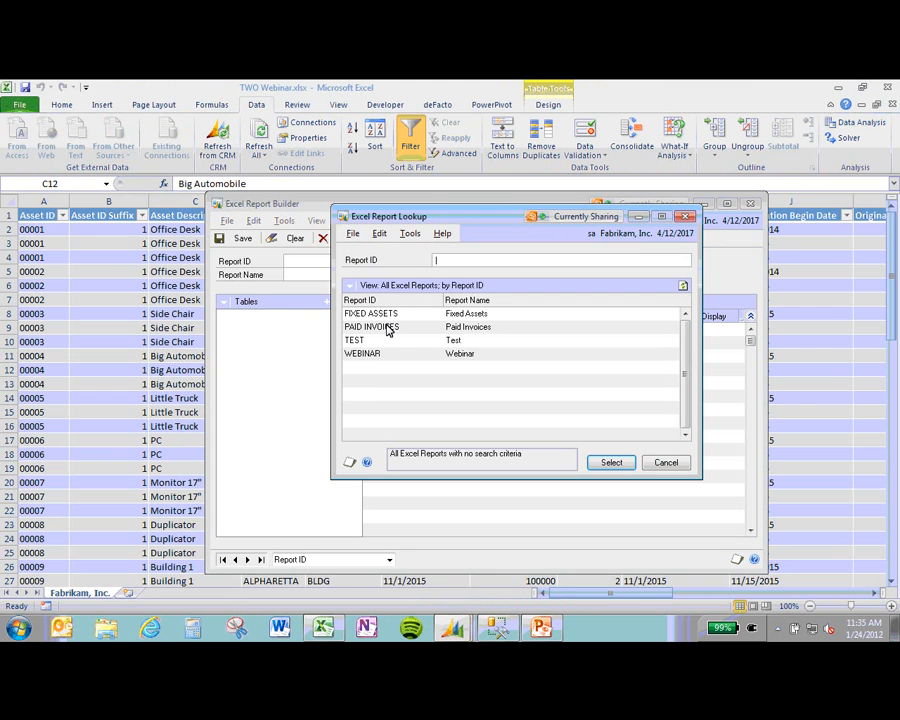
{"action": "left_click", "coordinate": [389, 328]}
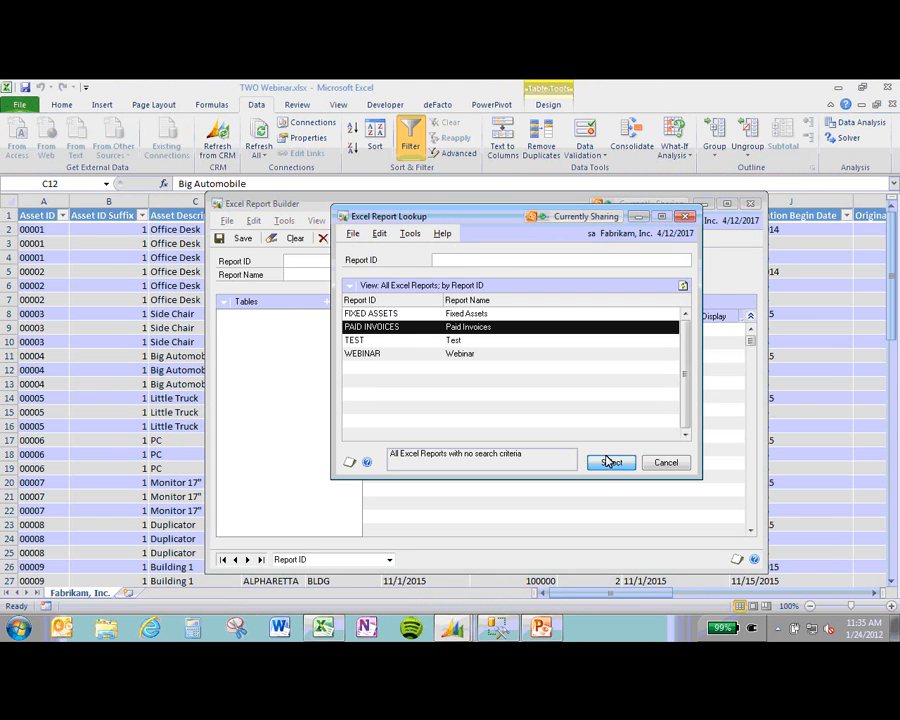
{"action": "left_click", "coordinate": [609, 461]}
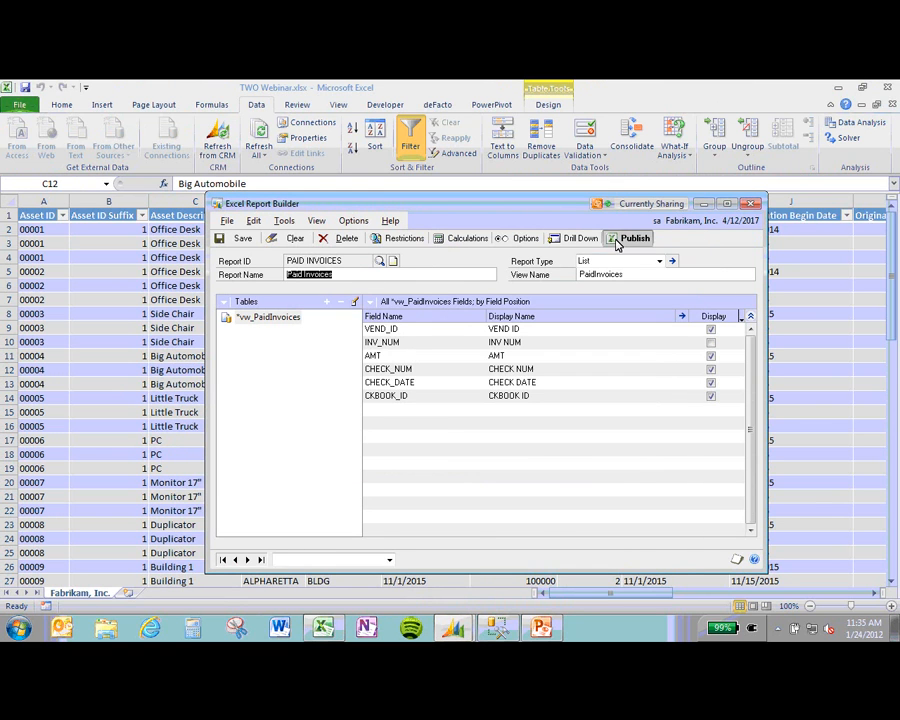
Step: Republish PAID INVOICES to file, overwriting the connection, then close Report Builder and minimize Excel
{"action": "left_click", "coordinate": [618, 240]}
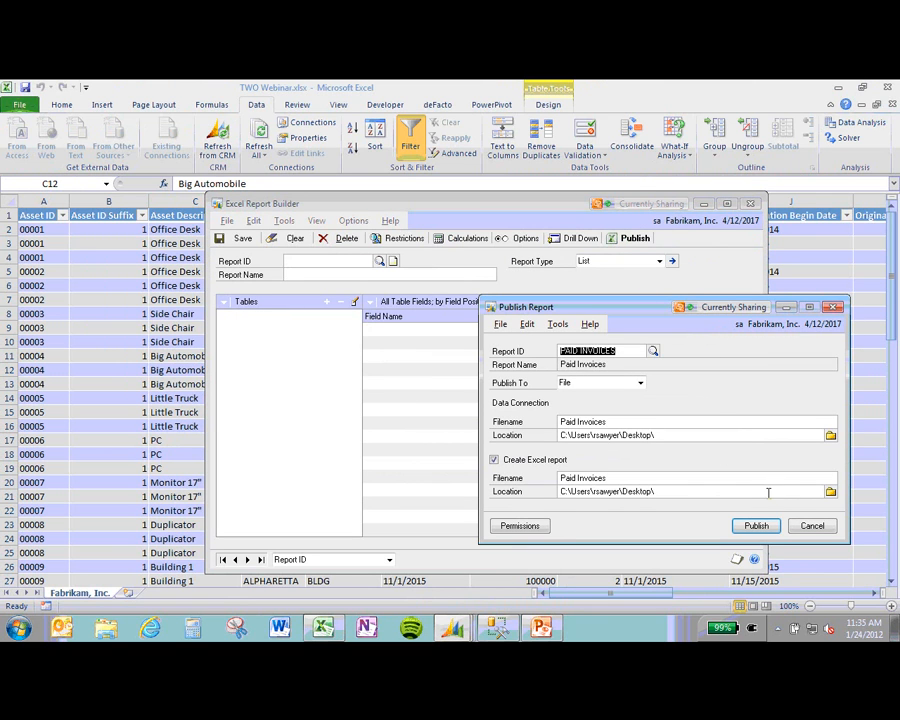
{"action": "left_click", "coordinate": [756, 526]}
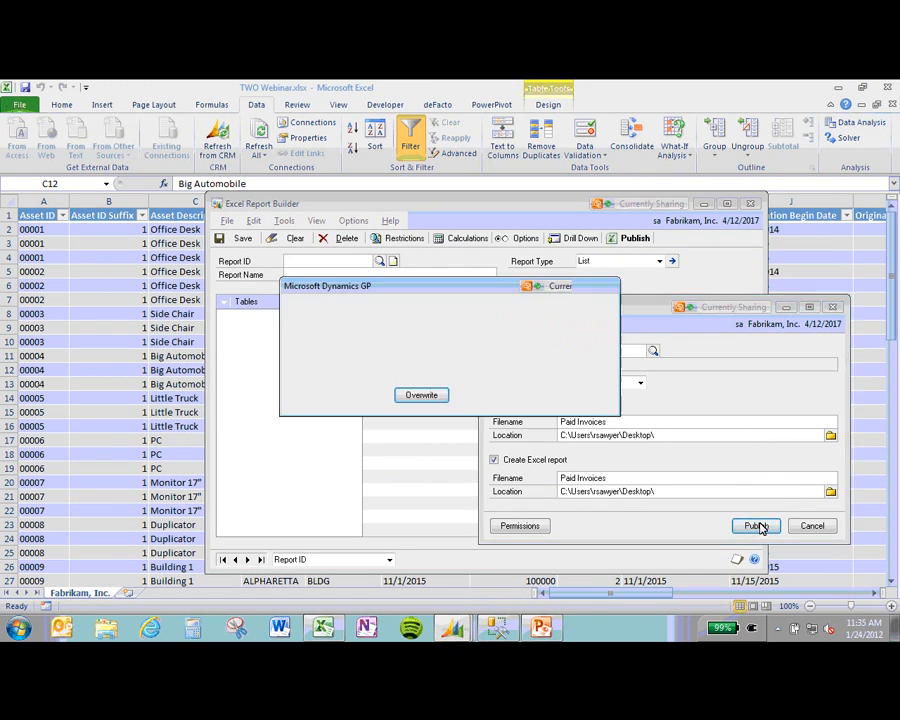
{"action": "left_click", "coordinate": [430, 396]}
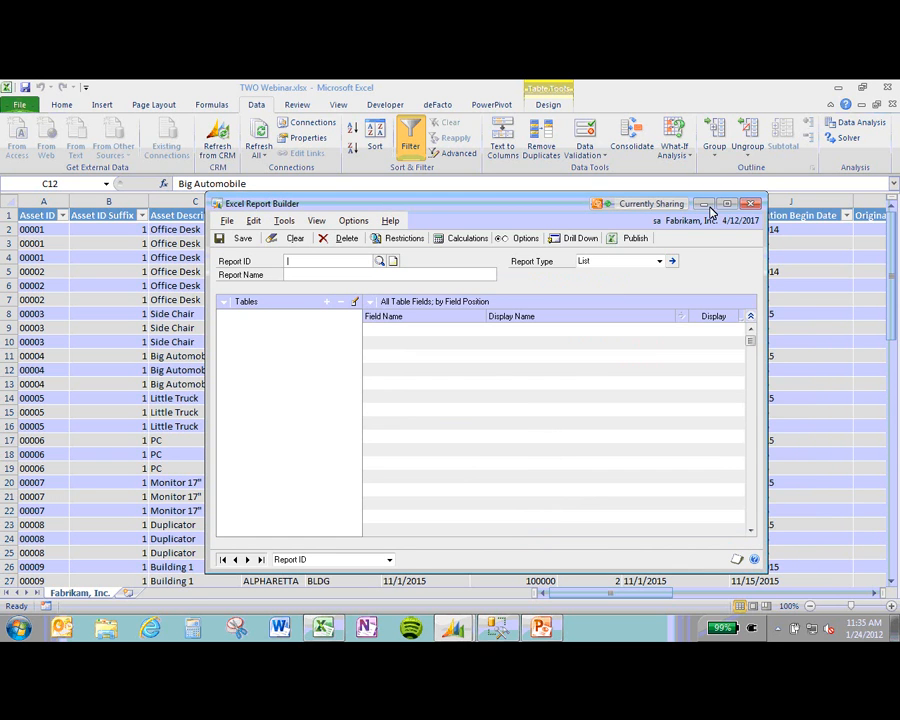
{"action": "left_click", "coordinate": [752, 203]}
{"action": "left_click", "coordinate": [840, 88]}
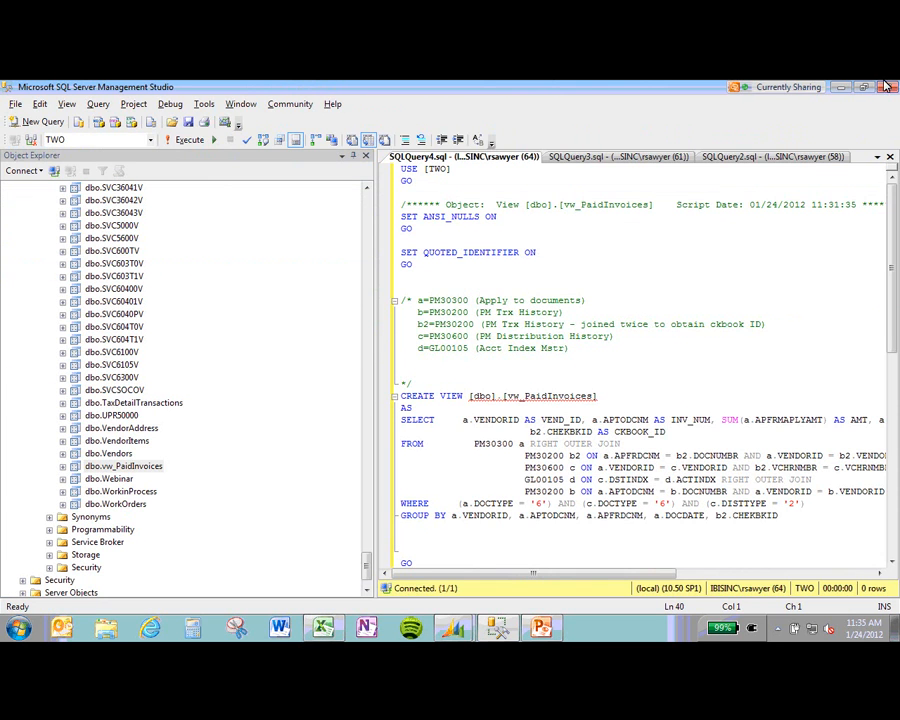
Step: Open TWO Paid Invoices.xlsx from the desktop
{"action": "left_click", "coordinate": [840, 88]}
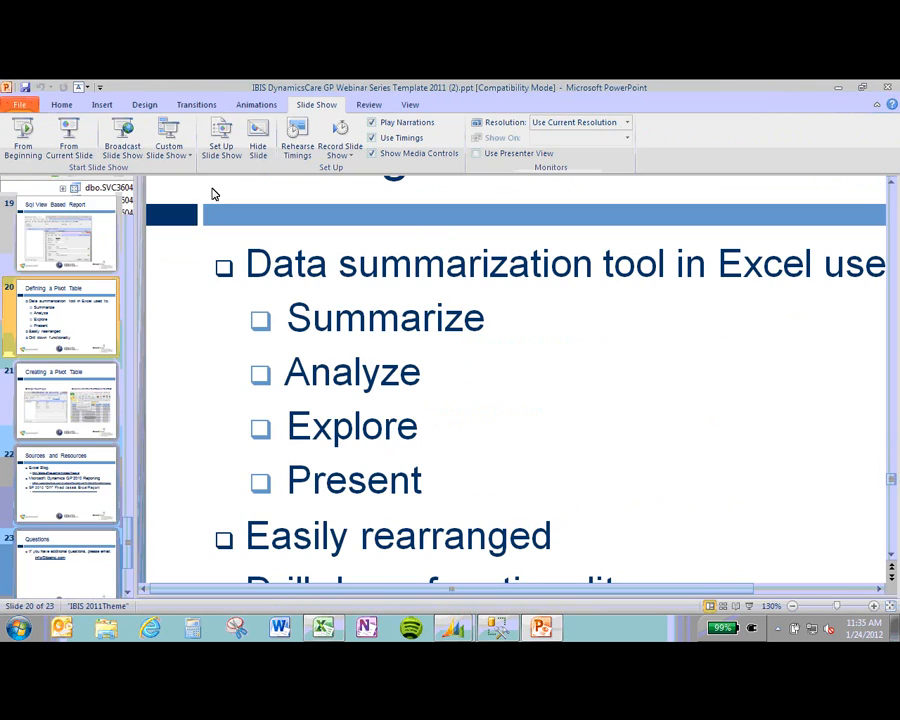
{"action": "left_click", "coordinate": [840, 88]}
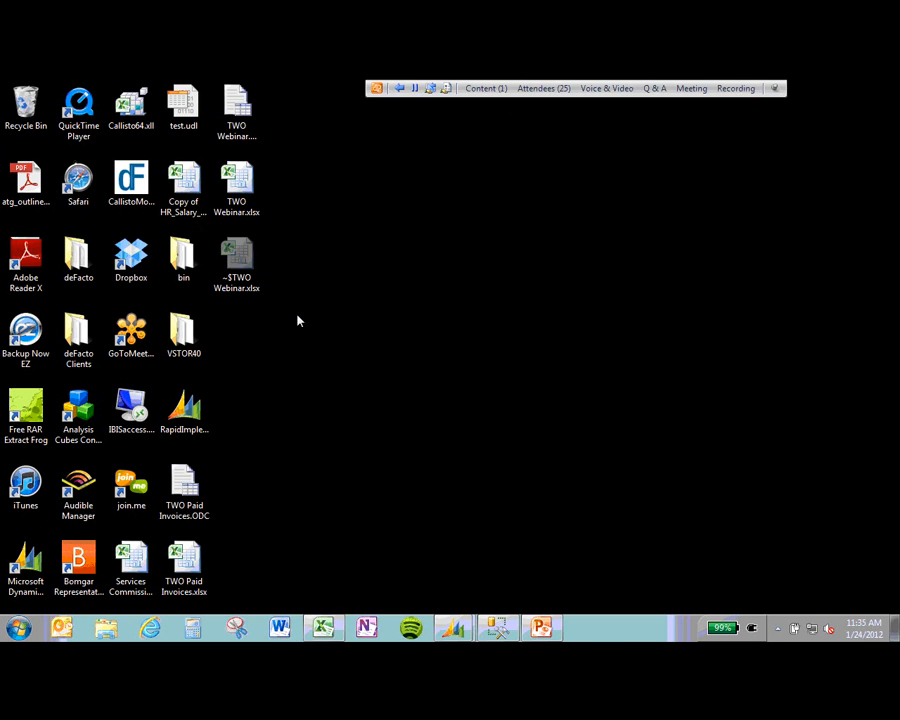
{"action": "double_click", "coordinate": [184, 565]}
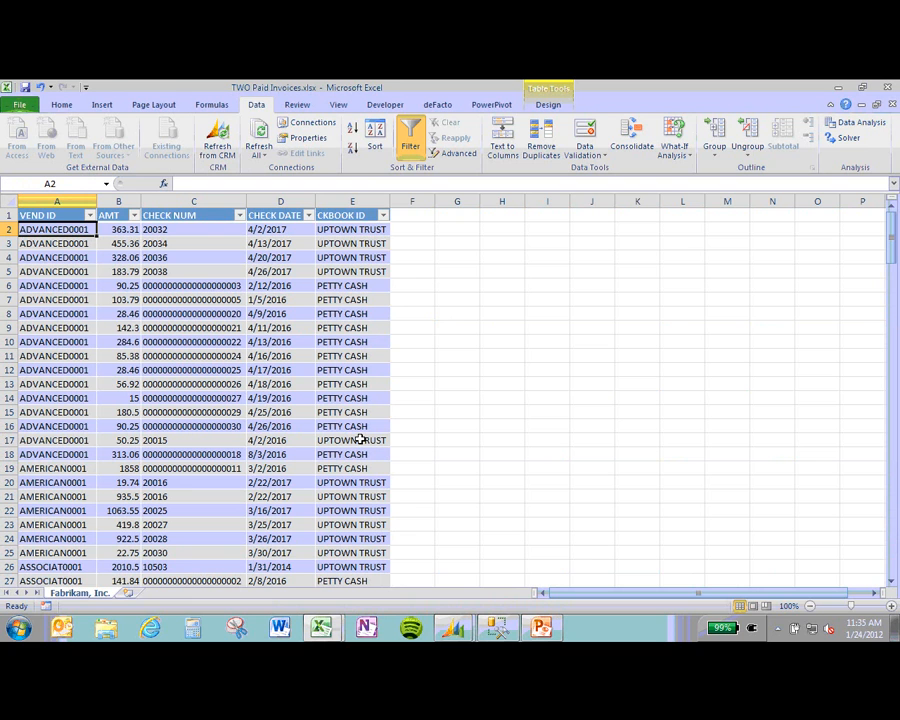
Step: Inspect the padded check numbers and AMT values in the 187-row invoice table
{"action": "left_click", "coordinate": [177, 384]}
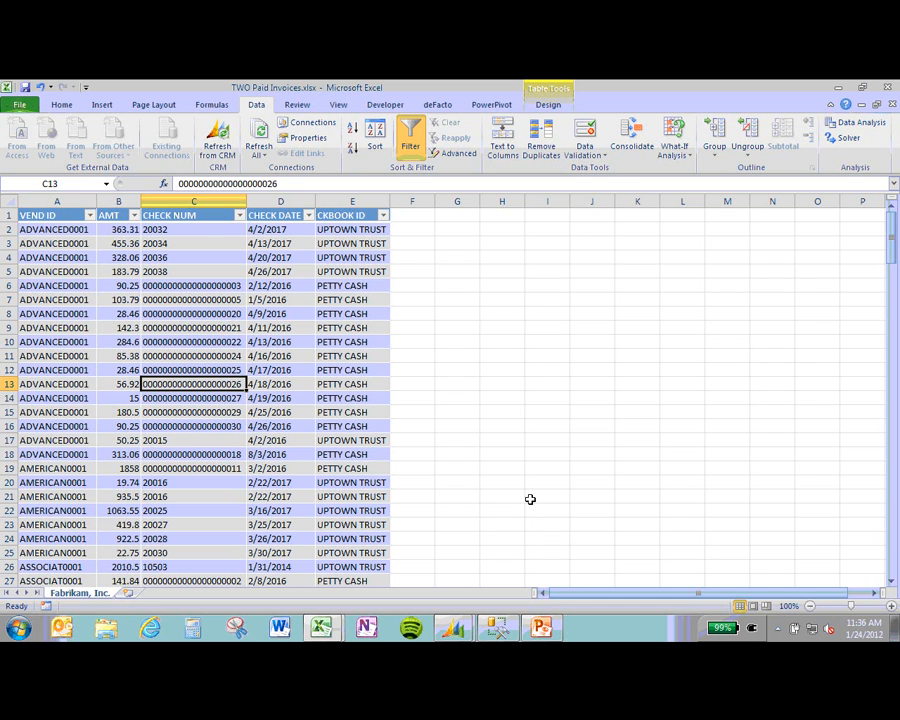
{"action": "scroll", "coordinate": [221, 362], "scroll_direction": "down", "scroll_amount": 1}
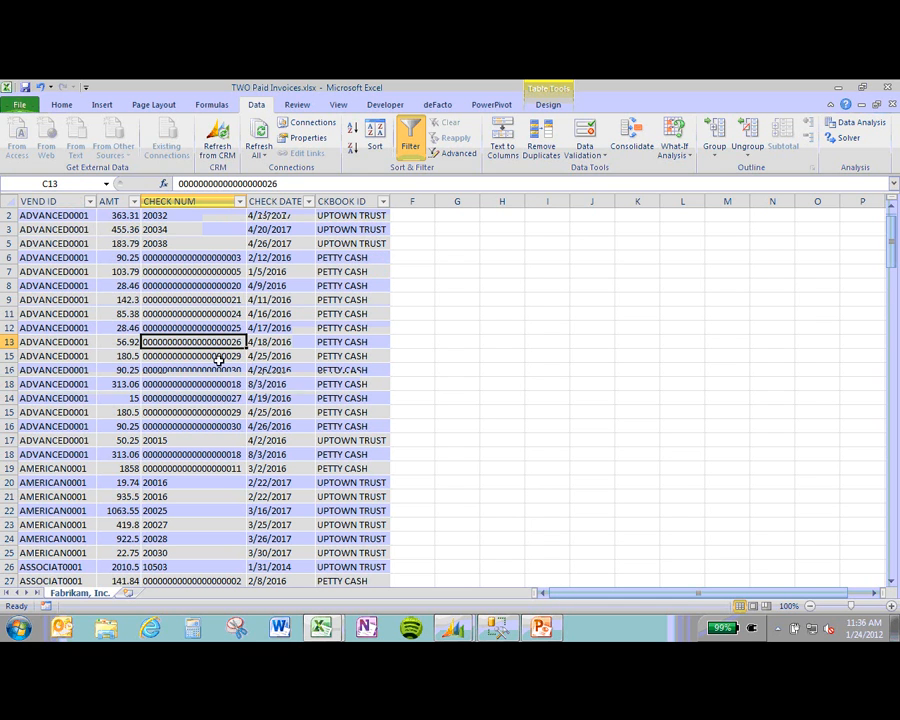
{"action": "scroll", "coordinate": [226, 360], "scroll_direction": "down", "scroll_amount": 6}
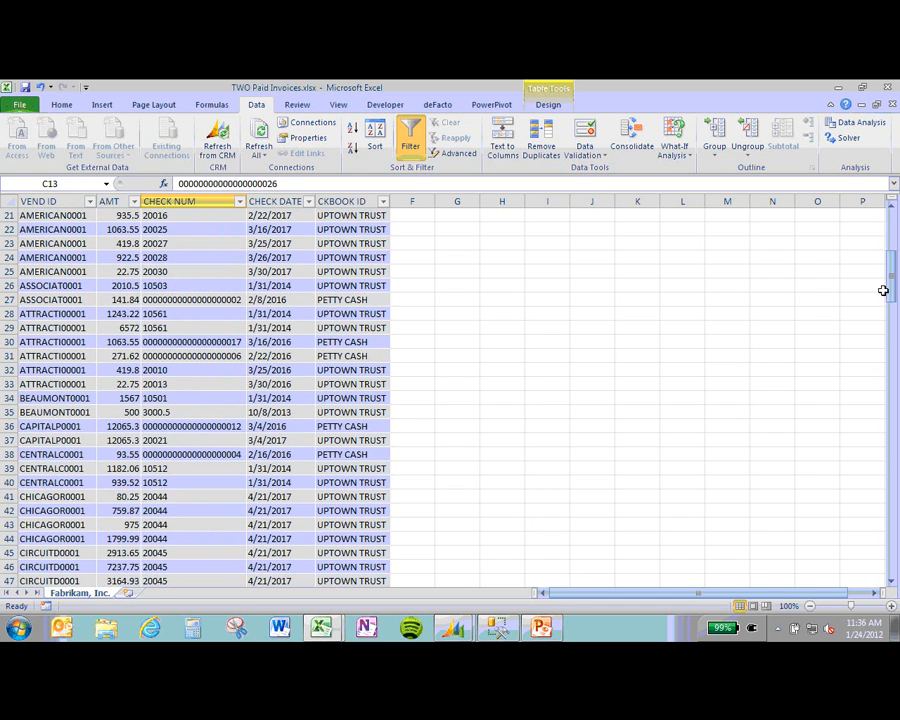
{"action": "left_click_drag", "start_coordinate": [886, 291], "coordinate": [895, 416]}
{"action": "left_click_drag", "start_coordinate": [889, 573], "coordinate": [892, 575]}
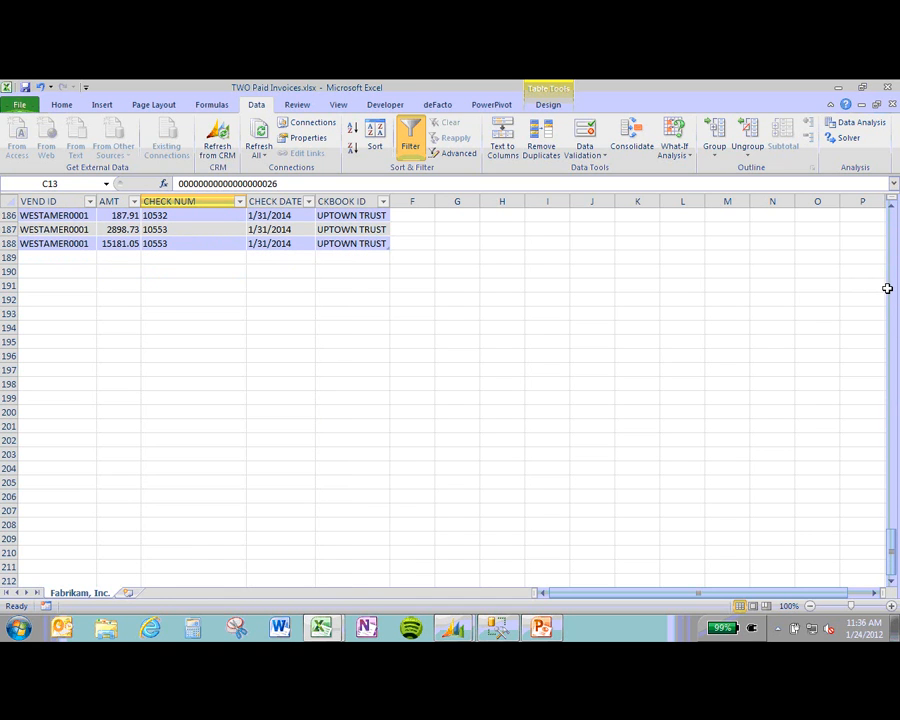
{"action": "left_click", "coordinate": [886, 289]}
{"action": "left_click", "coordinate": [891, 295]}
{"action": "left_click_drag", "start_coordinate": [892, 433], "coordinate": [891, 228]}
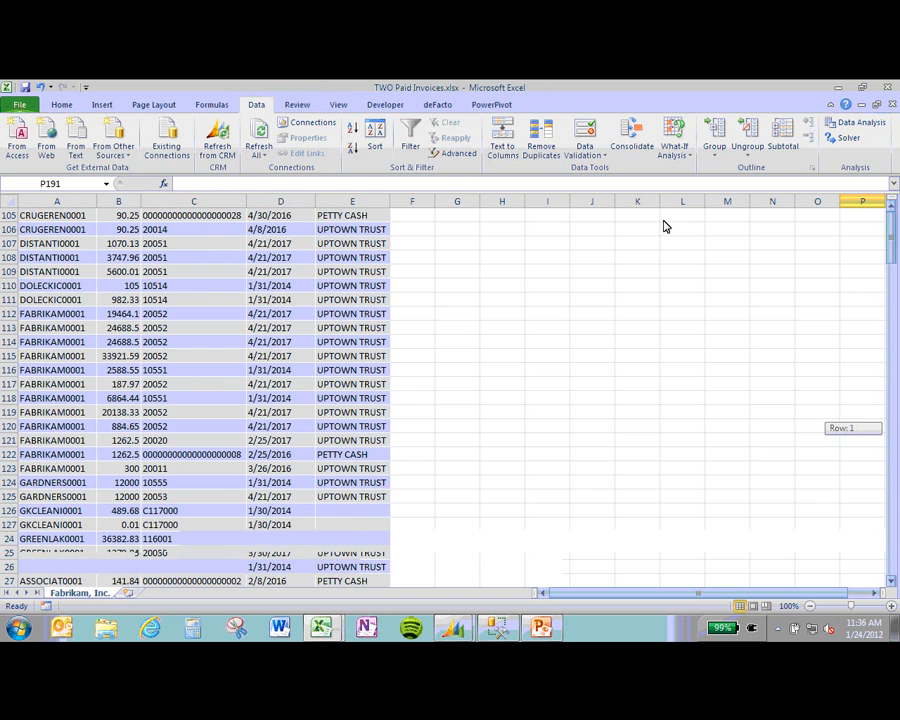
{"action": "left_click", "coordinate": [138, 342]}
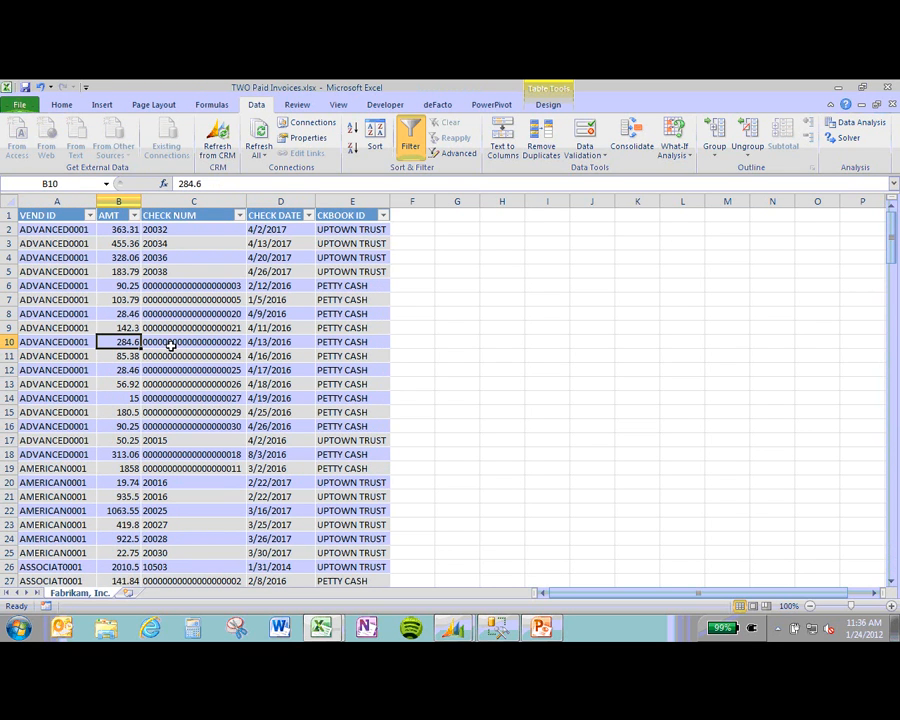
Step: Insert an empty PivotTable from the FABRIKAM_INC_1 table on a new sheet, then switch to Dynamics GP
{"action": "left_click", "coordinate": [103, 105]}
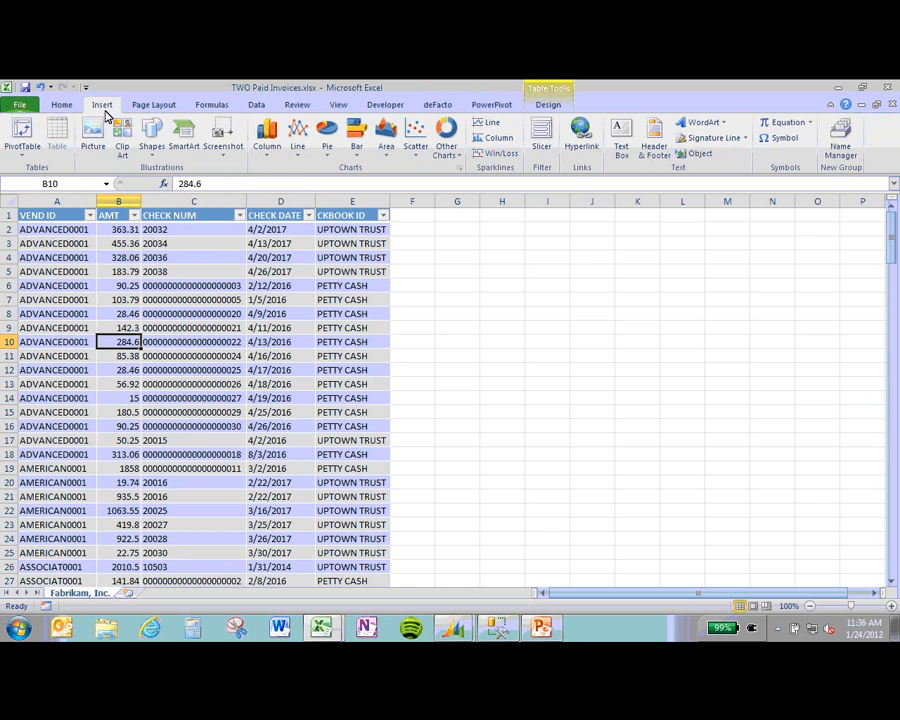
{"action": "left_click", "coordinate": [22, 135]}
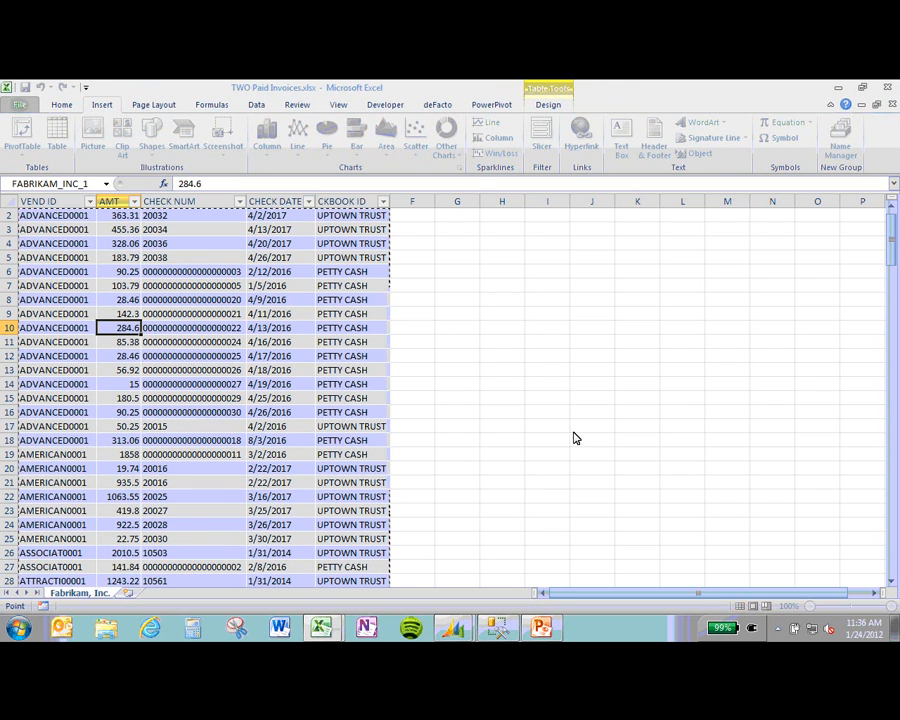
{"action": "key", "text": "Escape"}
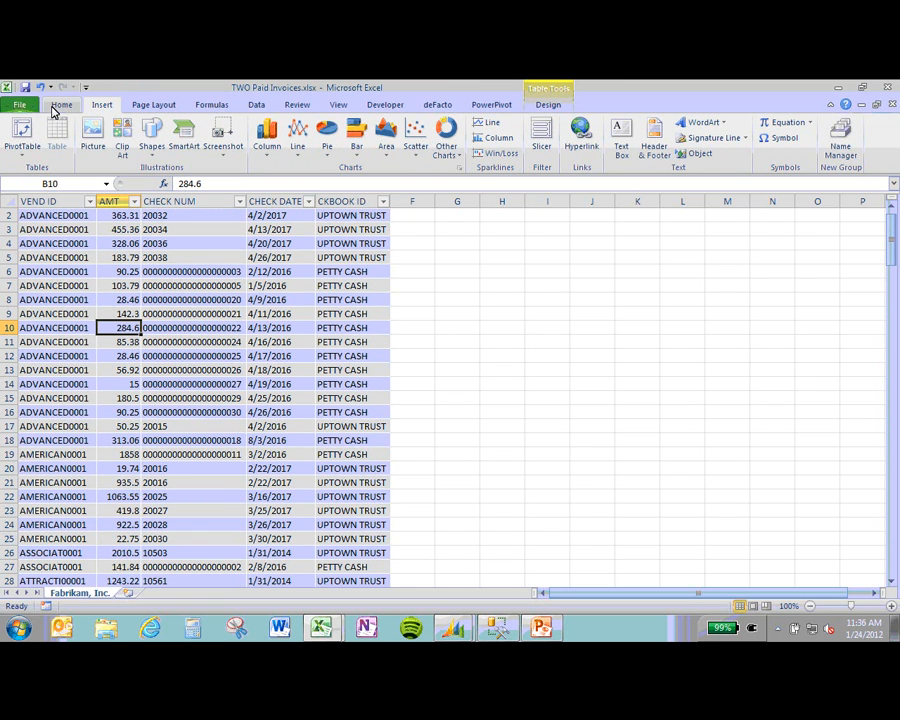
{"action": "left_click", "coordinate": [62, 107]}
{"action": "left_click", "coordinate": [104, 106]}
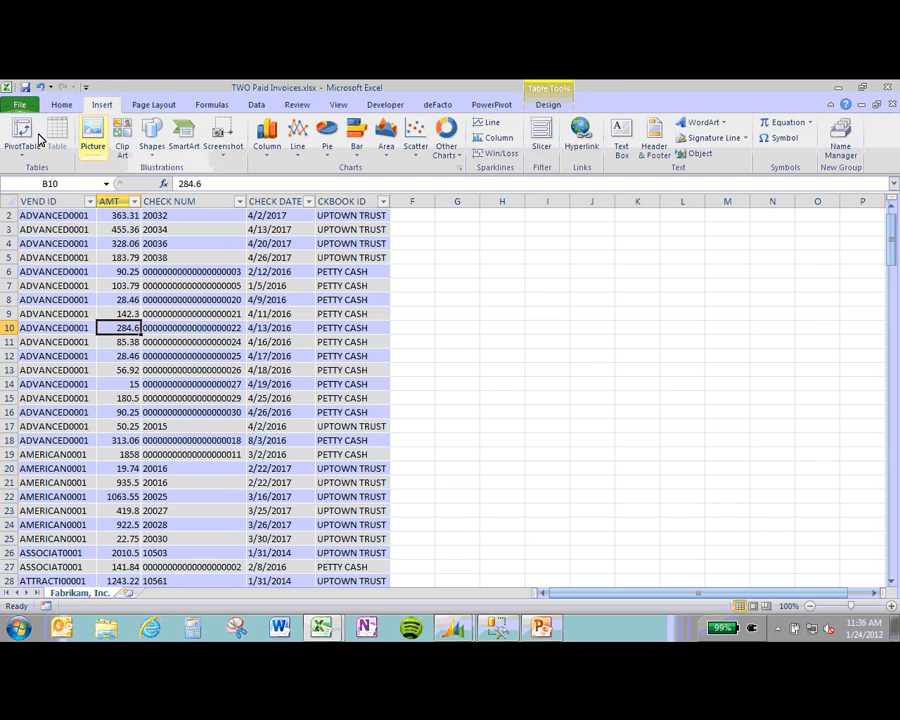
{"action": "left_click", "coordinate": [28, 125]}
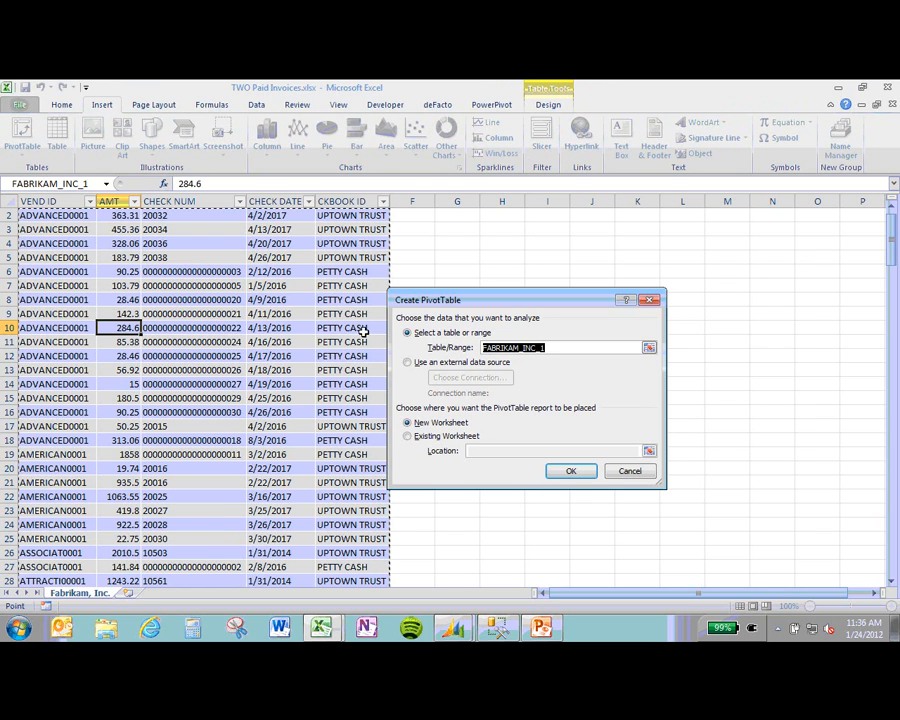
{"action": "left_click", "coordinate": [408, 440]}
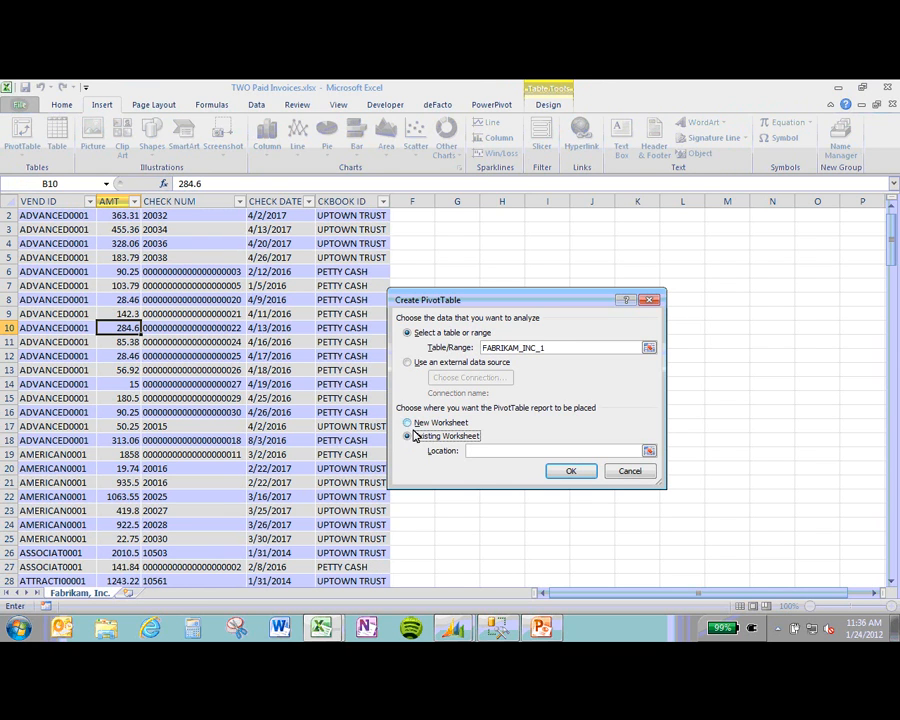
{"action": "key", "text": "Return"}
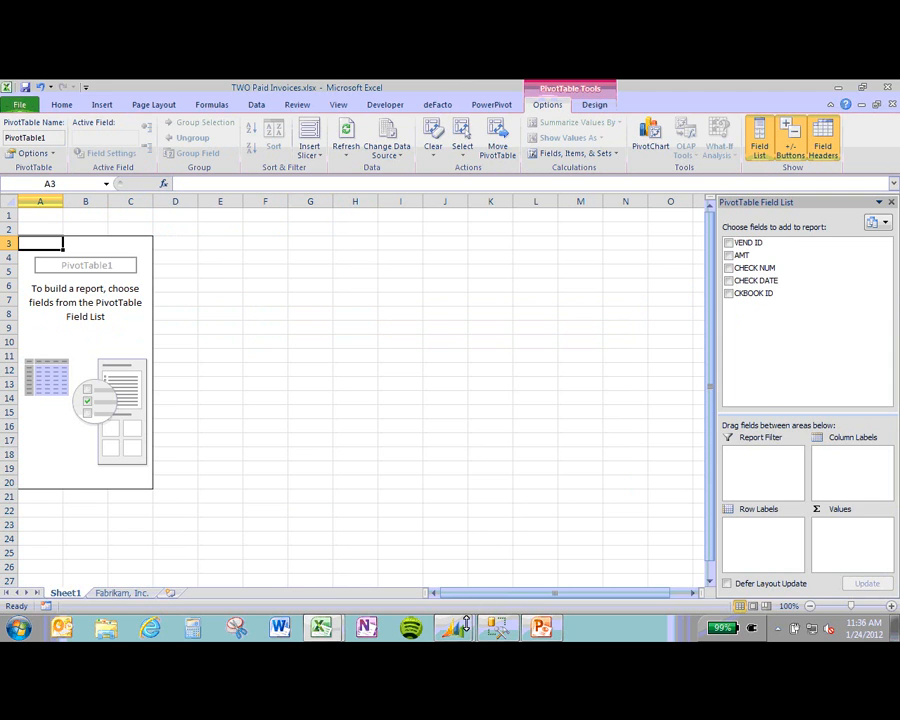
{"action": "left_click", "coordinate": [465, 624]}
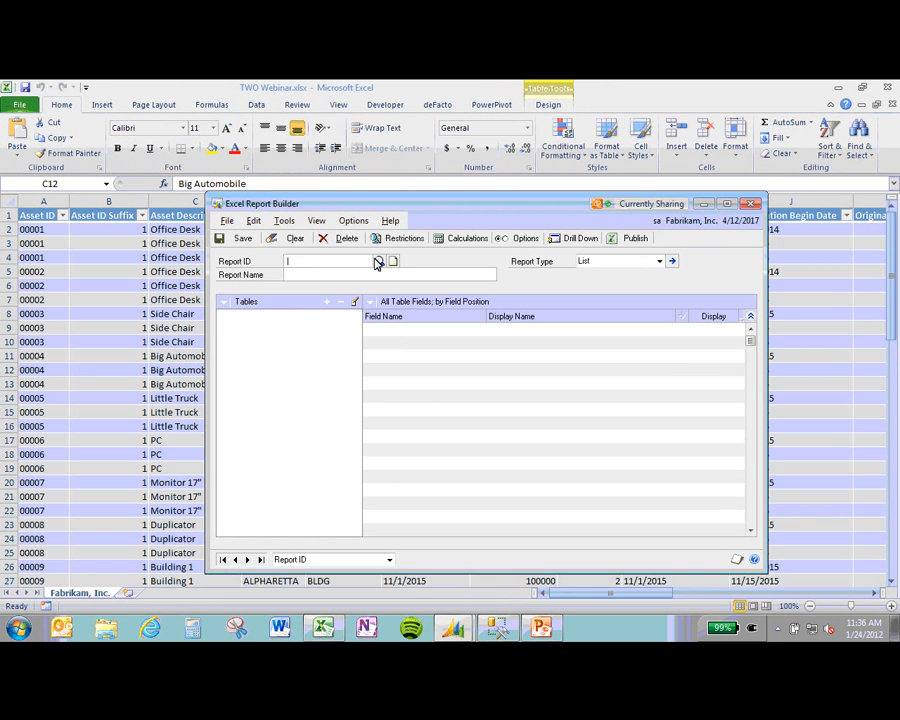
Step: Load PAID INVOICES, set its report type to Pivot Table, and publish it to file
{"action": "left_click", "coordinate": [378, 261]}
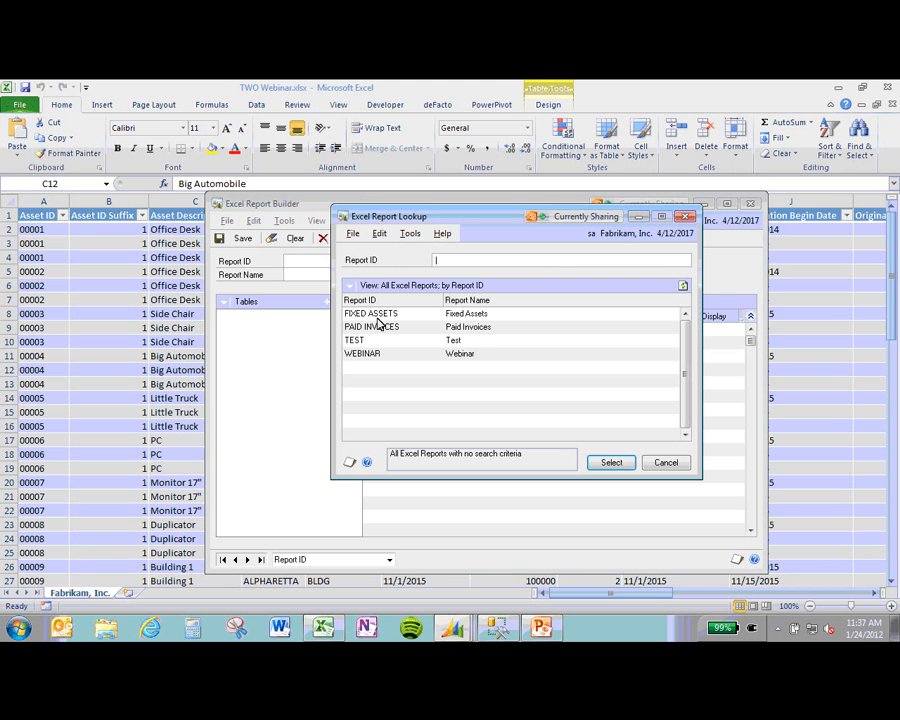
{"action": "left_click", "coordinate": [386, 328]}
{"action": "left_click", "coordinate": [607, 461]}
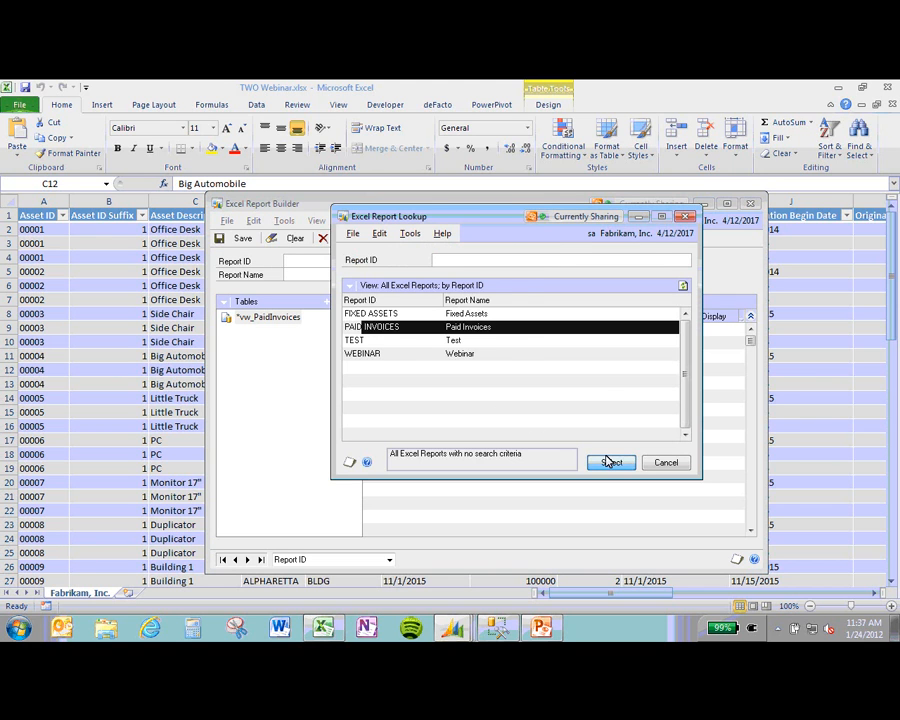
{"action": "left_click", "coordinate": [659, 261]}
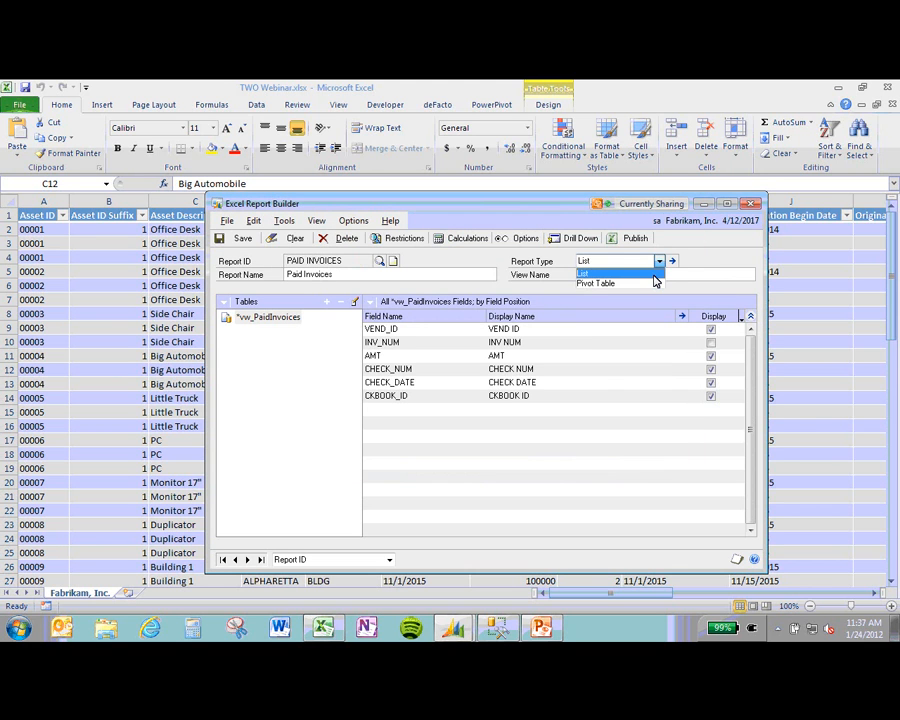
{"action": "left_click", "coordinate": [654, 284]}
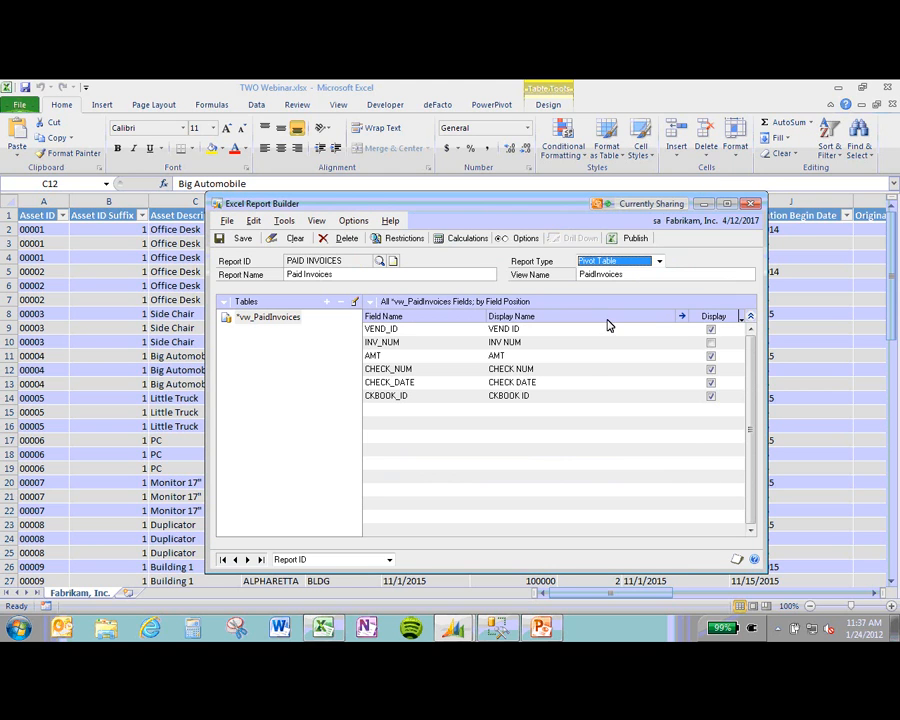
{"action": "left_click", "coordinate": [630, 240]}
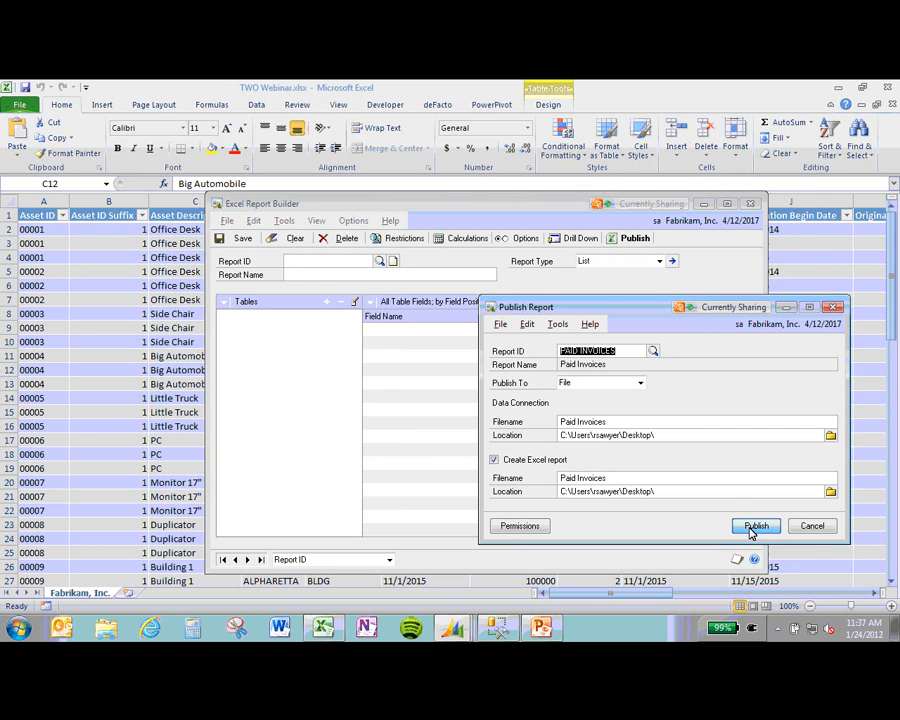
{"action": "left_click", "coordinate": [755, 526]}
Step: Confirm the overwrite, close the TWO Webinar workbook, and reopen TWO Paid Invoices.xlsx
{"action": "left_click", "coordinate": [430, 398]}
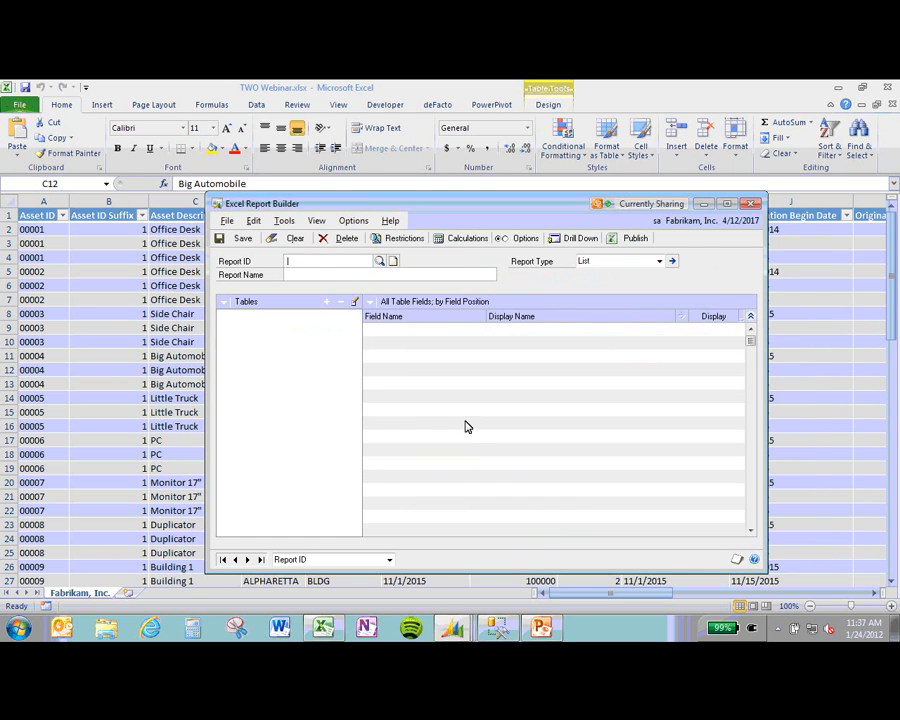
{"action": "left_click", "coordinate": [832, 88]}
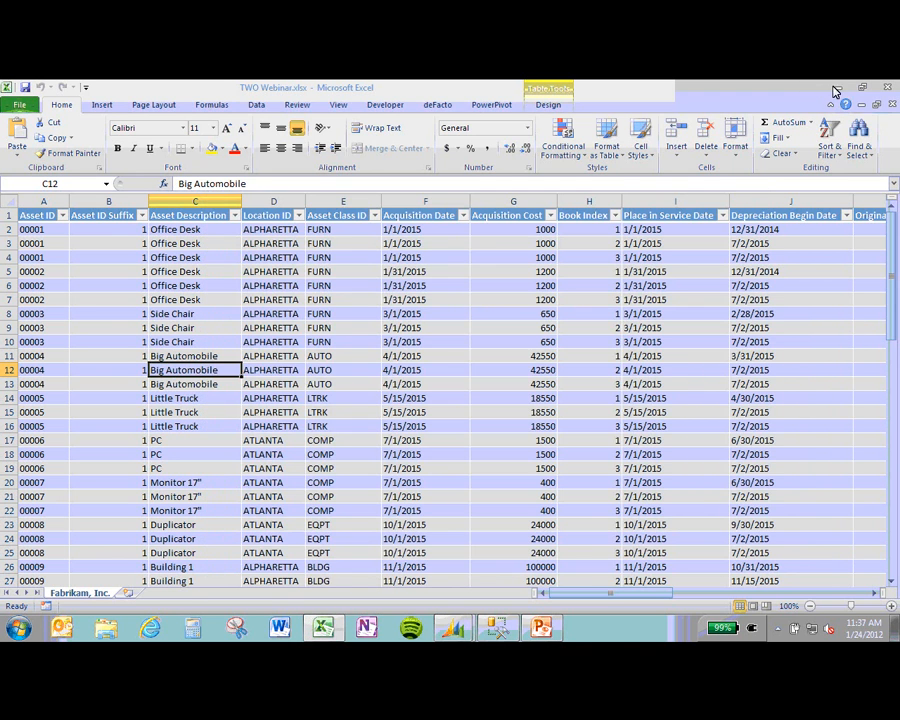
{"action": "left_click", "coordinate": [837, 89]}
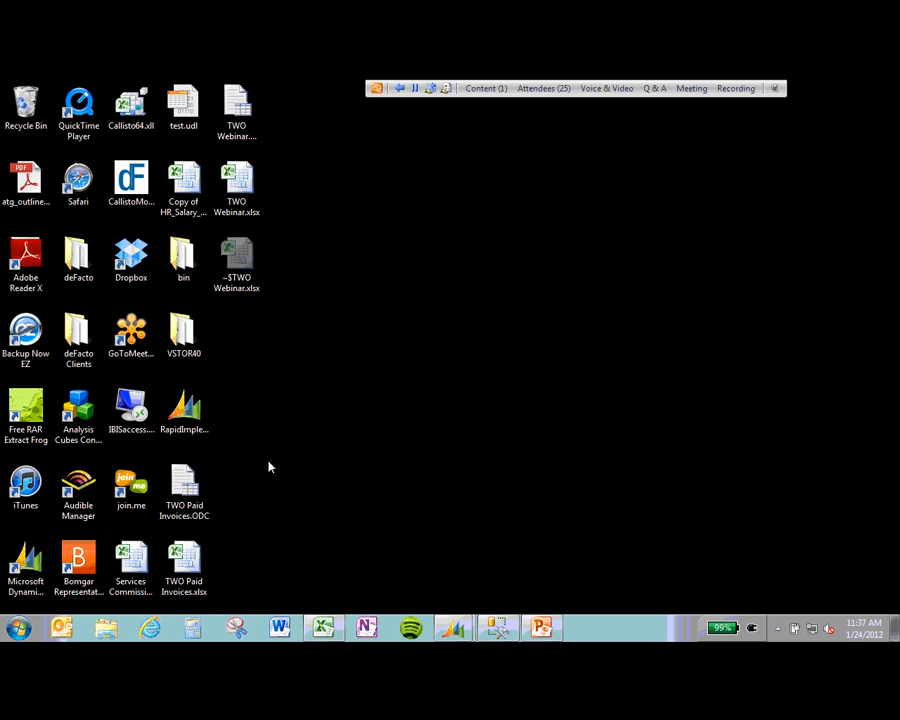
{"action": "double_click", "coordinate": [184, 562]}
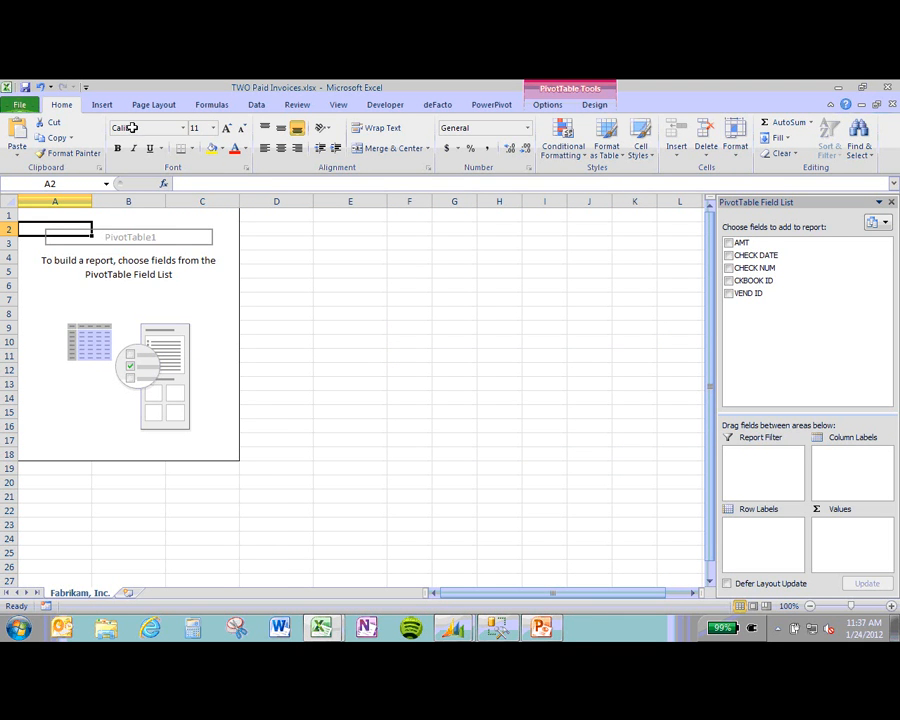
Step: Build the pivot with VEND ID rows and Sum of AMT, e.g. ADVANCED0001 at 2799.74
{"action": "left_click", "coordinate": [103, 106]}
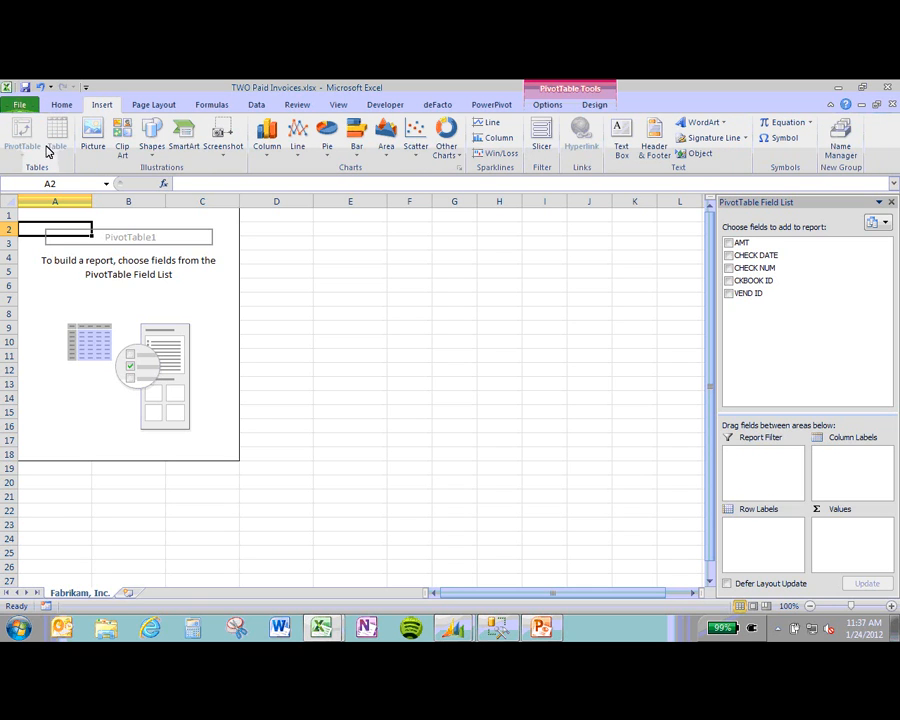
{"action": "left_click", "coordinate": [62, 105]}
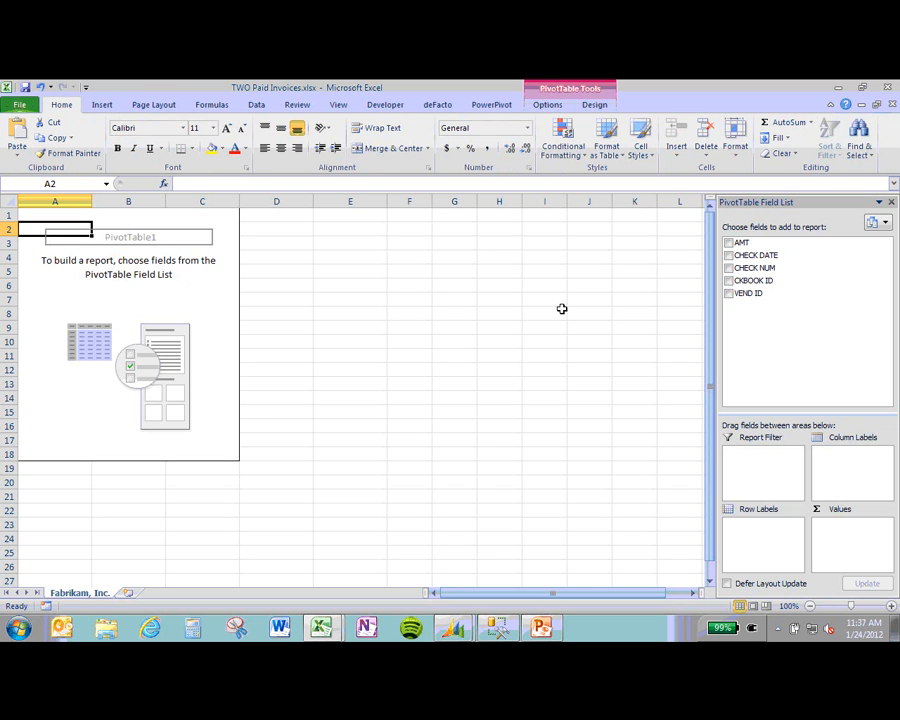
{"action": "left_click", "coordinate": [731, 294]}
{"action": "left_click", "coordinate": [729, 269]}
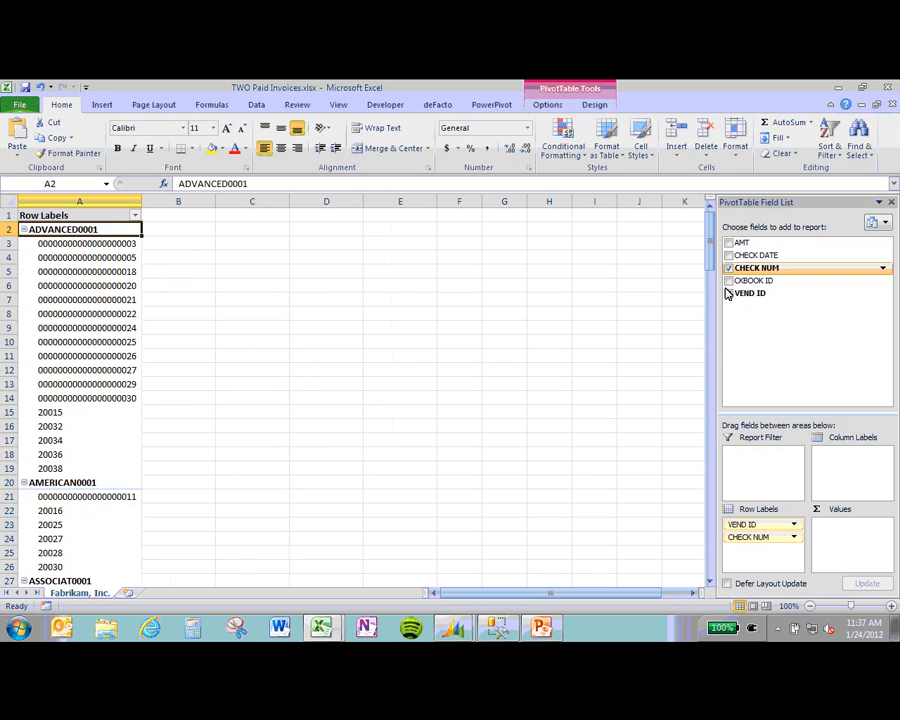
{"action": "left_click", "coordinate": [729, 269]}
{"action": "left_click", "coordinate": [729, 244]}
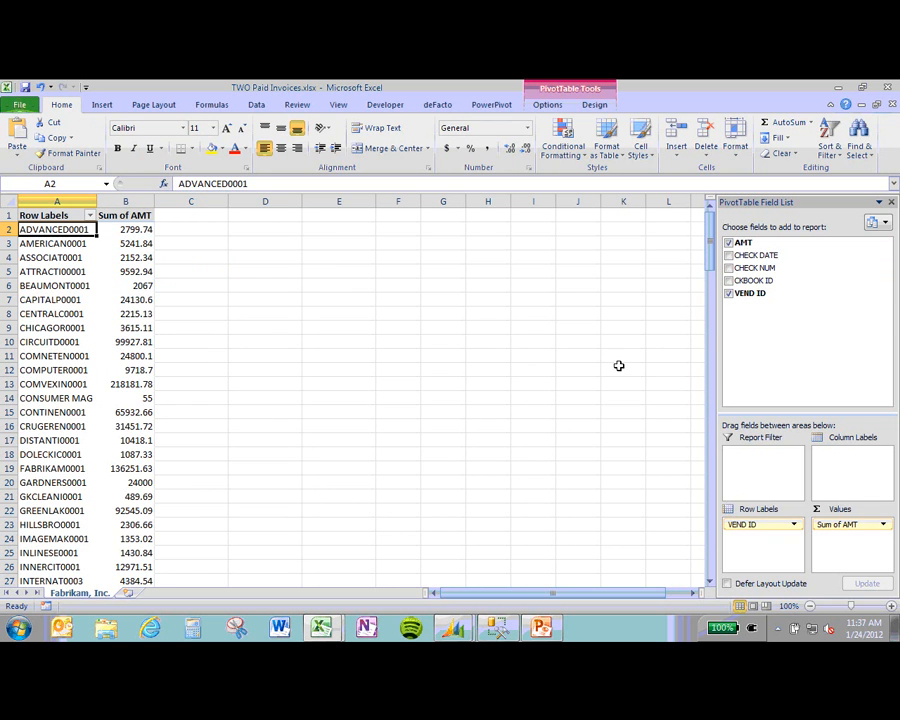
Step: Add CHECK NUM back to the rows and filter VEND ID to ASSOCIAT0001
{"action": "left_click", "coordinate": [729, 268]}
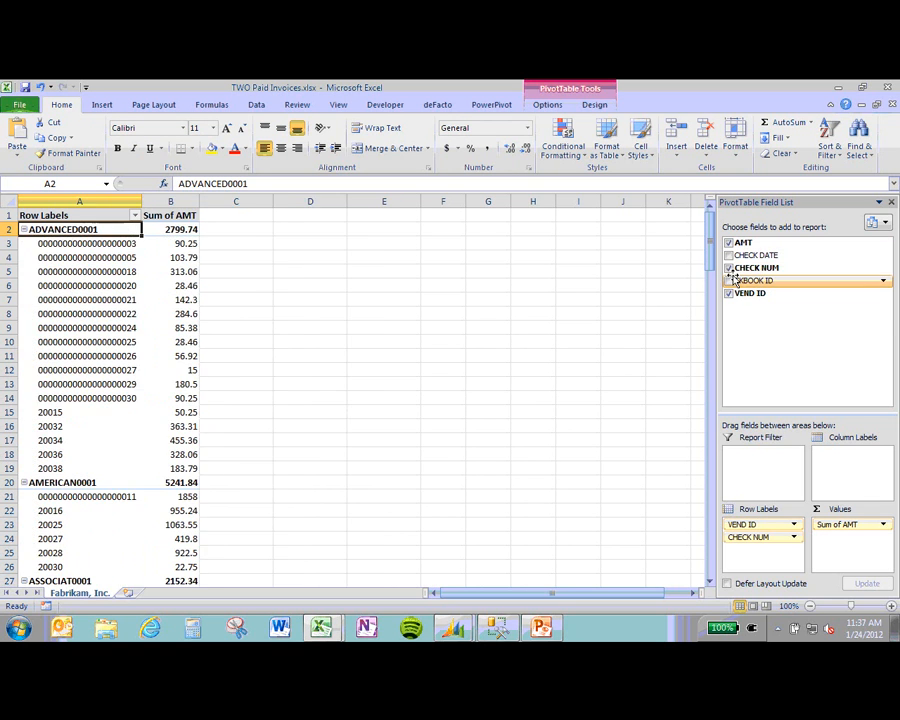
{"action": "left_click_drag", "start_coordinate": [742, 522], "coordinate": [762, 471]}
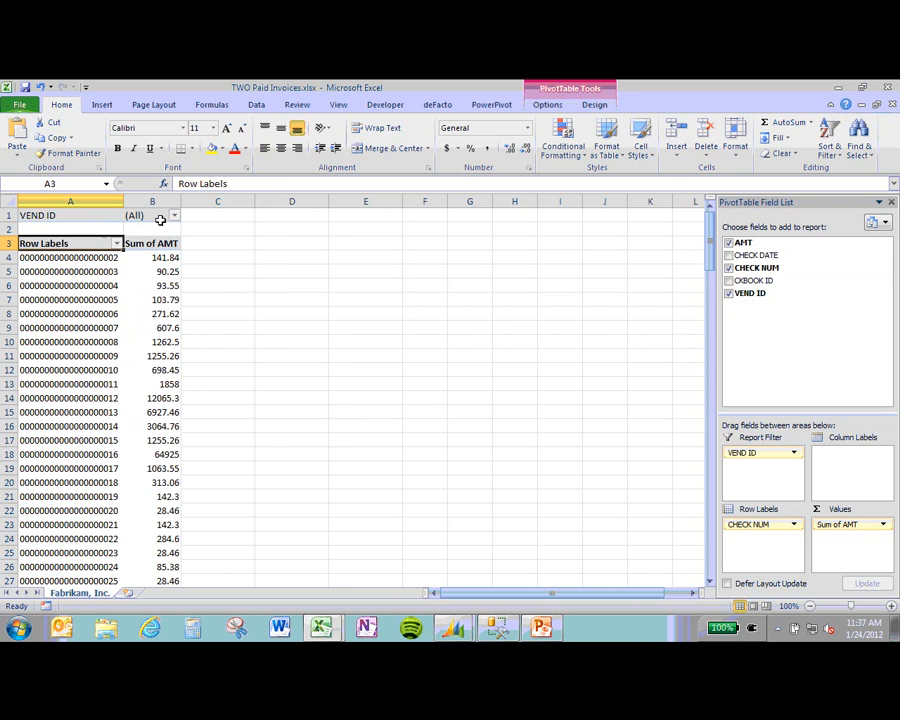
{"action": "left_click", "coordinate": [174, 215]}
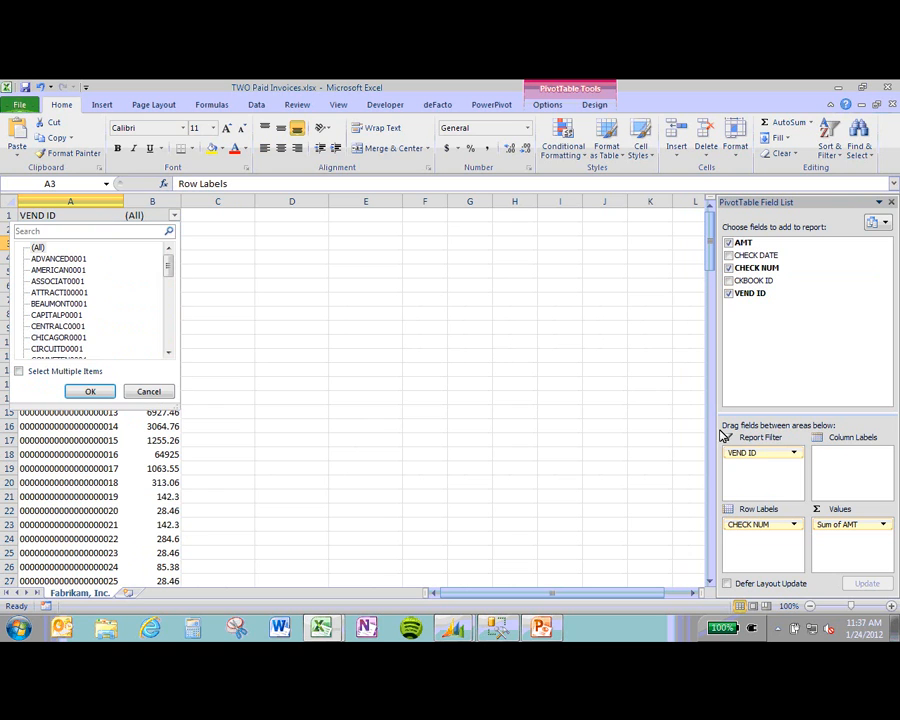
{"action": "left_click_drag", "start_coordinate": [740, 453], "coordinate": [724, 467]}
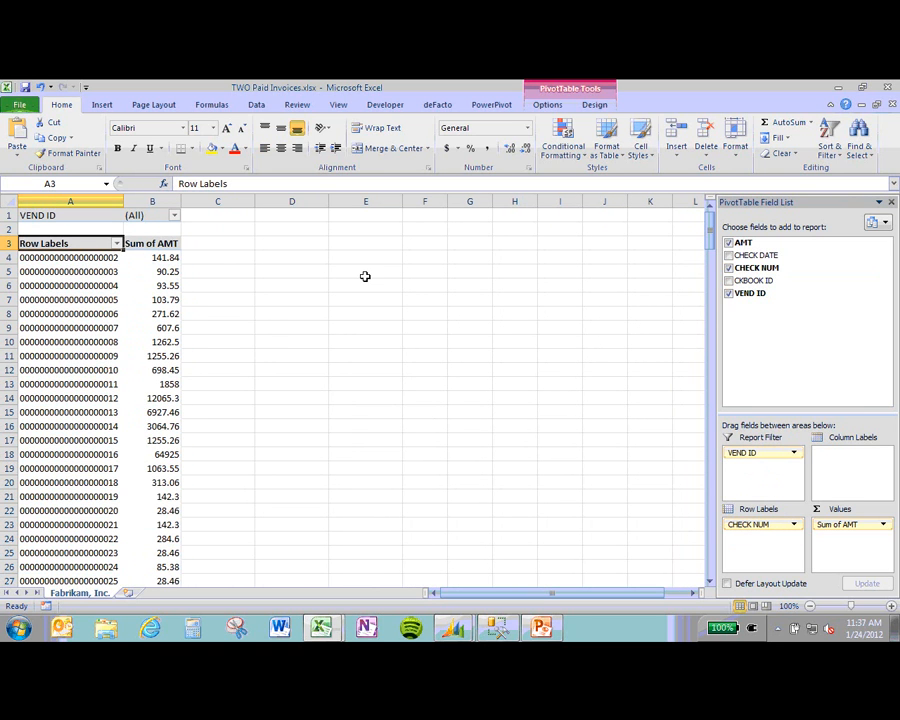
{"action": "left_click", "coordinate": [175, 217]}
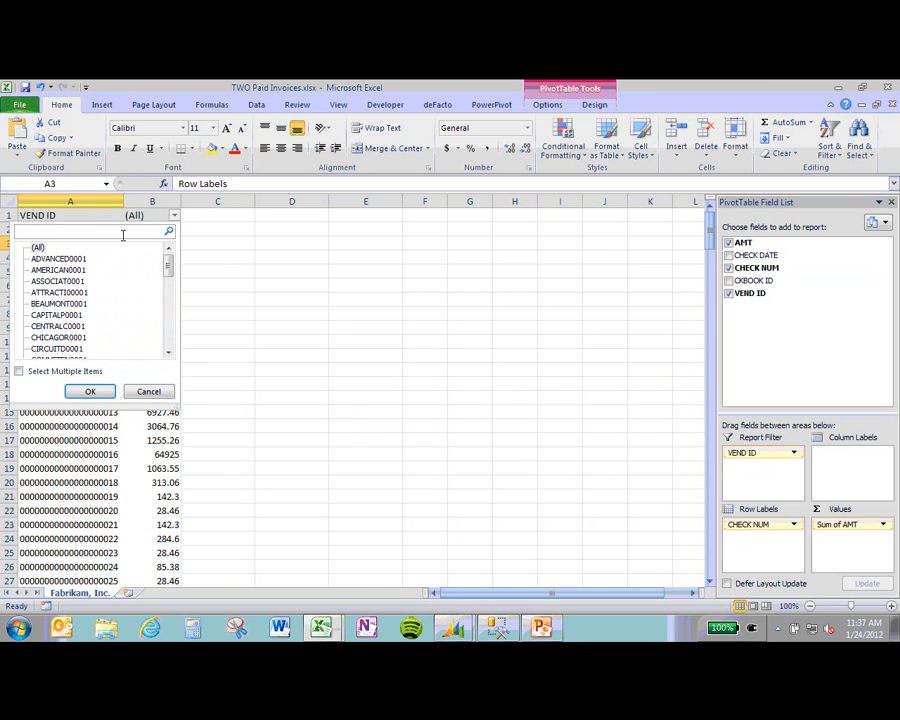
{"action": "left_click", "coordinate": [84, 283]}
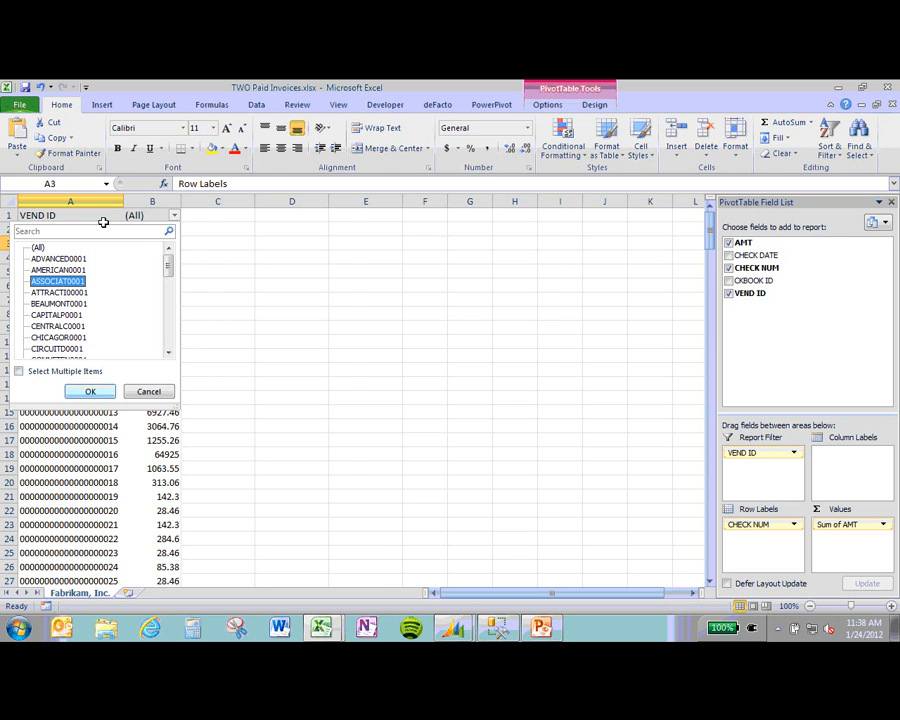
{"action": "key", "text": "Return"}
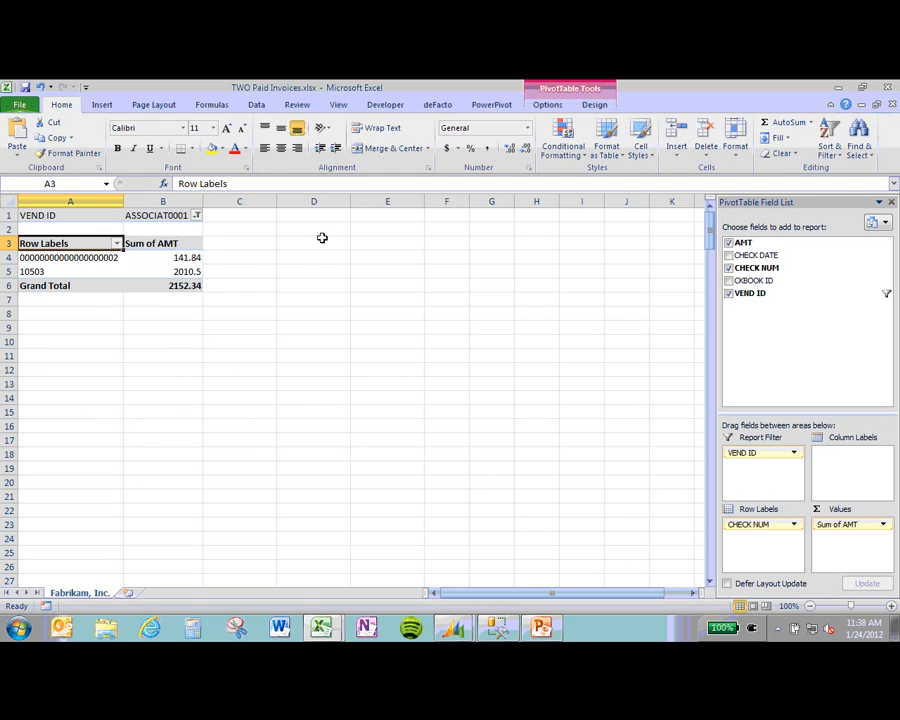
Step: Select the Sum of AMT cells from 141.84 down to the 2152.34 grand total
{"action": "left_click", "coordinate": [187, 259]}
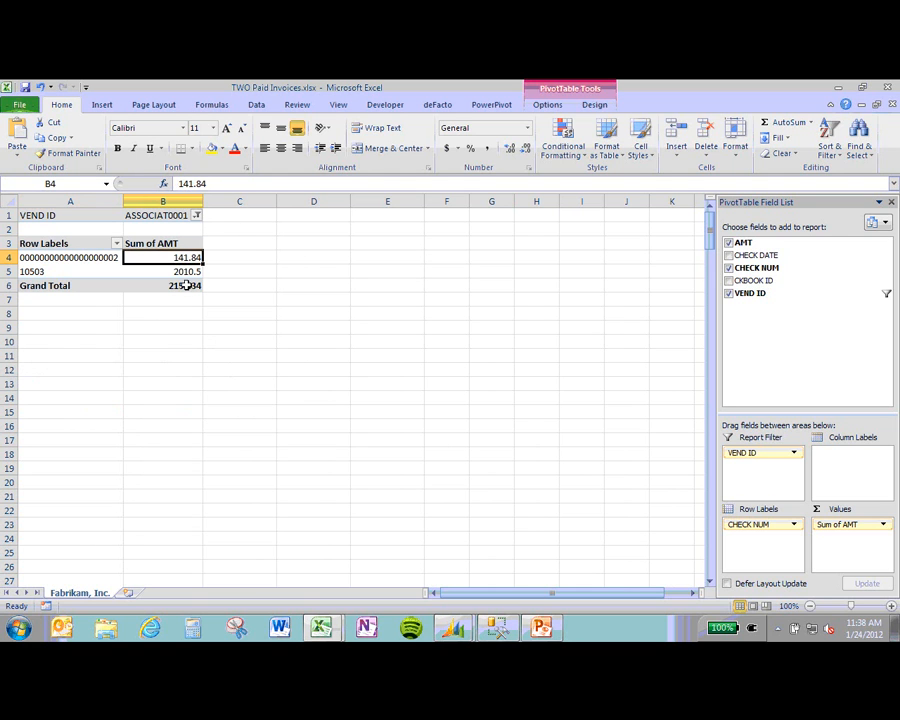
{"action": "left_click", "coordinate": [195, 285]}
{"action": "left_click", "coordinate": [192, 261]}
{"action": "double_click", "coordinate": [128, 263]}
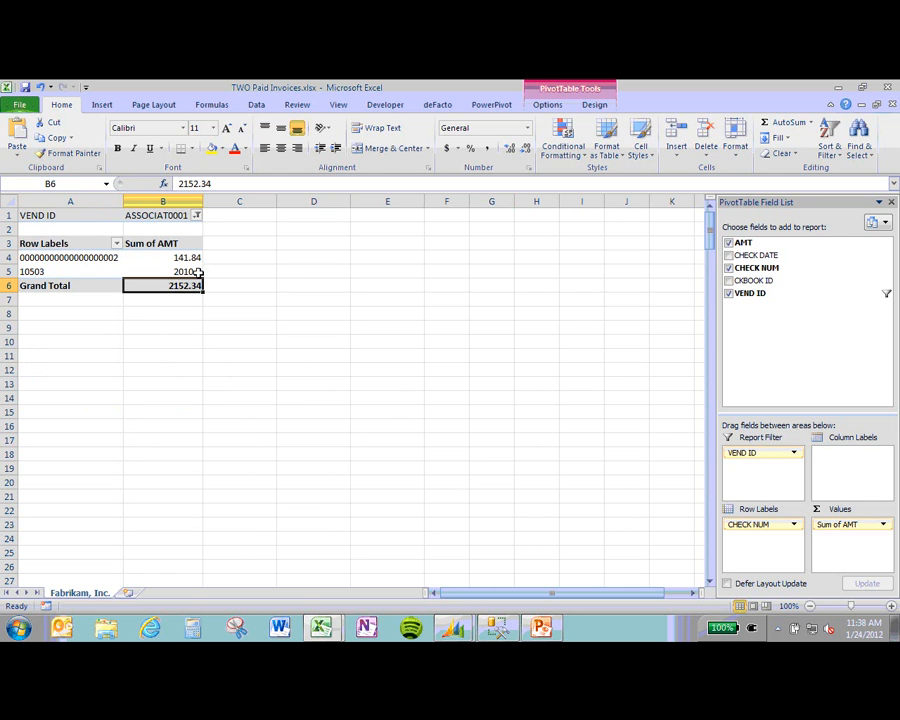
{"action": "left_click_drag", "start_coordinate": [181, 257], "coordinate": [177, 285]}
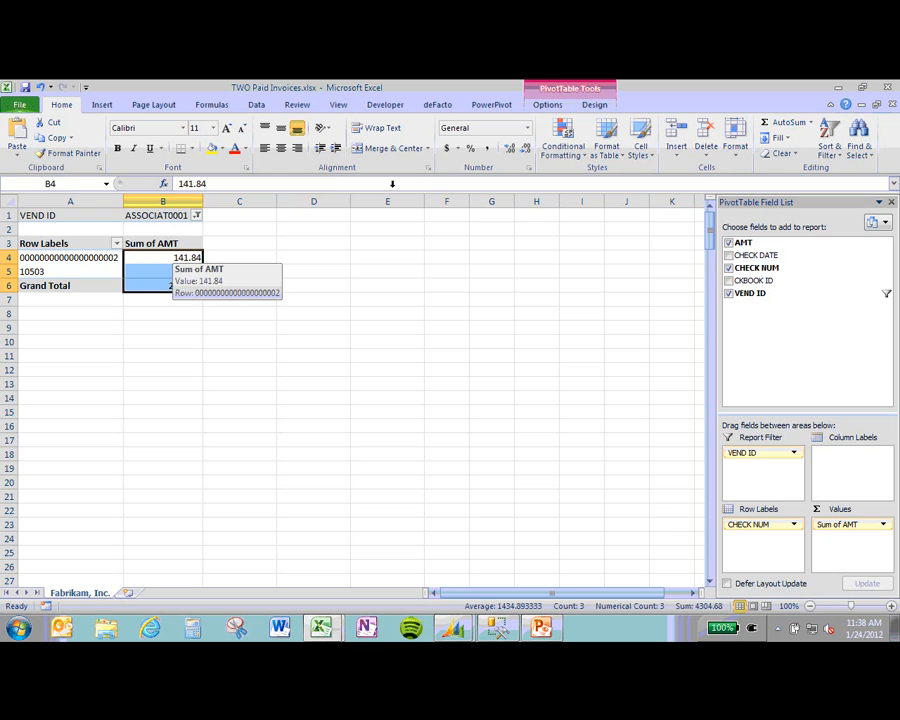
Step: Apply Accounting format to the ASSOCIAT0001 amounts 141.84, 2,010.50 and the grand total
{"action": "left_click", "coordinate": [440, 260]}
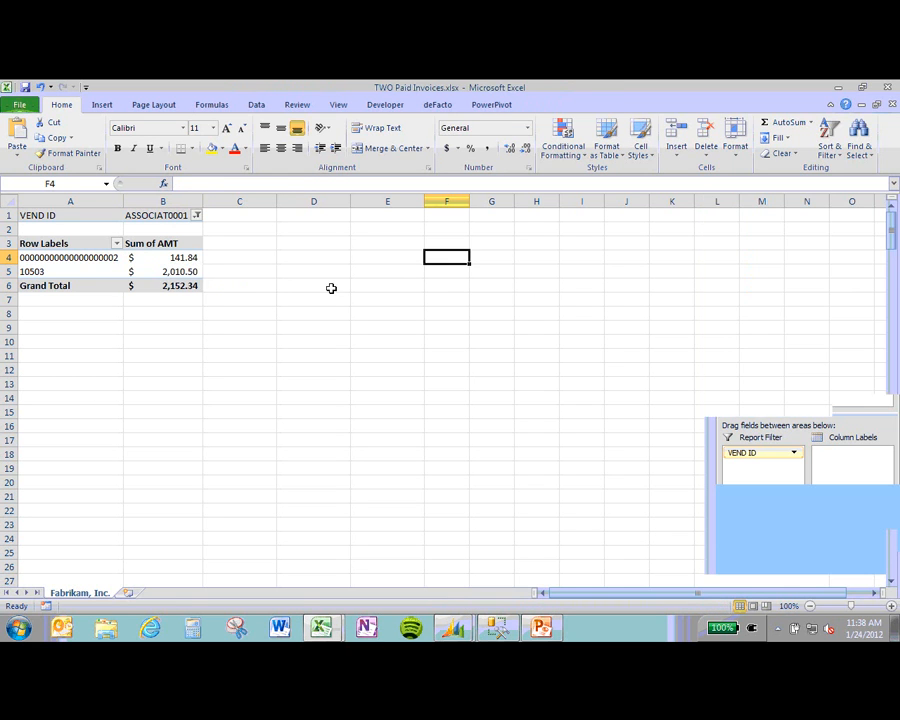
{"action": "left_click", "coordinate": [190, 284]}
{"action": "left_click", "coordinate": [190, 271]}
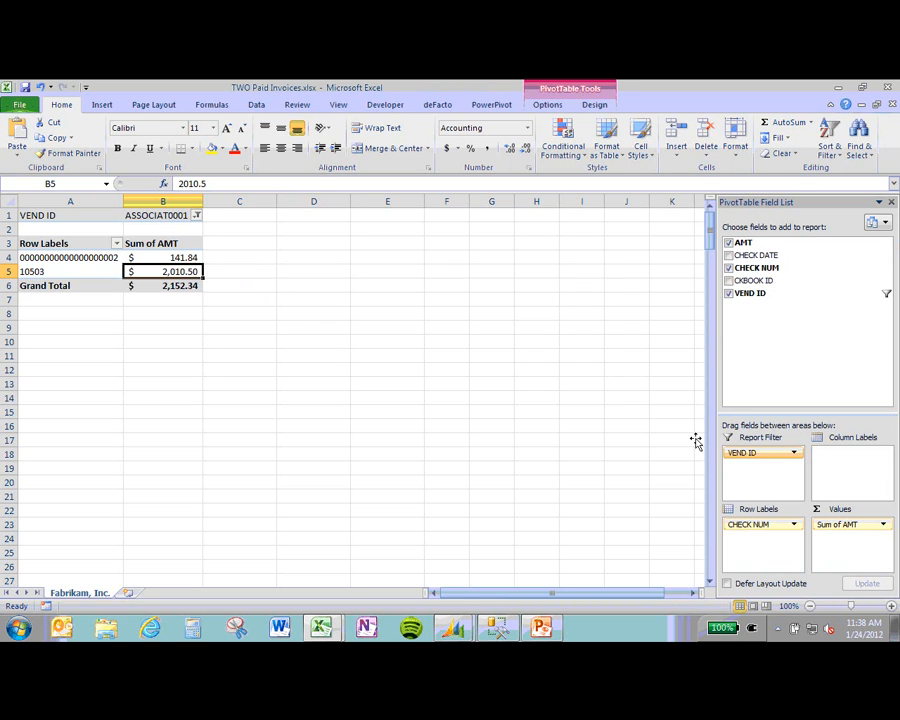
{"action": "left_click", "coordinate": [172, 257]}
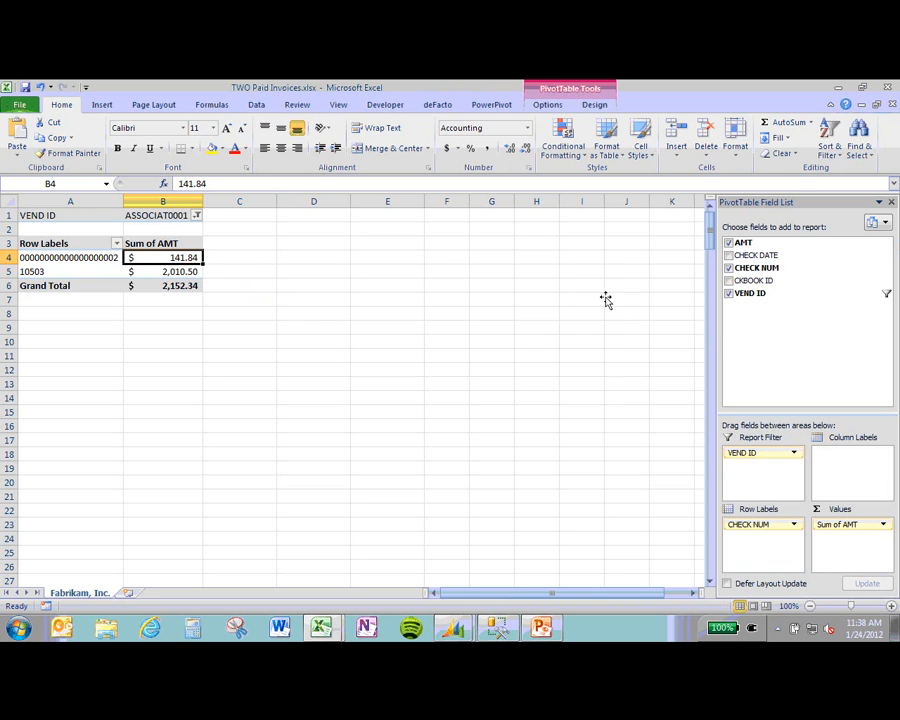
Step: Move VEND ID from Report Filter into Row Labels above CHECK NUM
{"action": "left_click", "coordinate": [196, 216]}
{"action": "left_click_drag", "start_coordinate": [732, 455], "coordinate": [760, 355]}
{"action": "left_click_drag", "start_coordinate": [749, 302], "coordinate": [745, 521]}
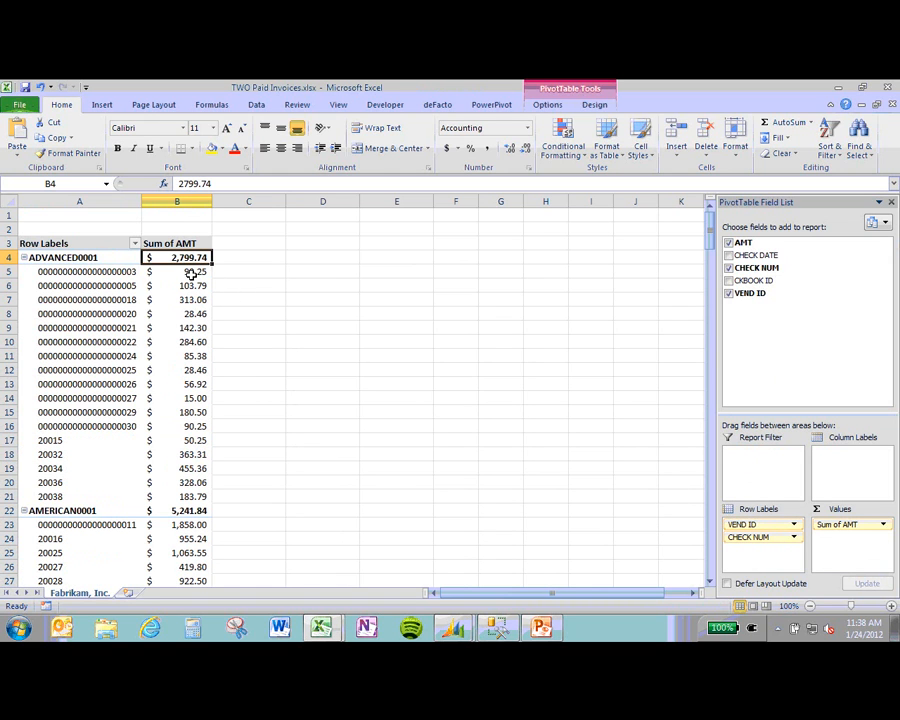
{"action": "left_click", "coordinate": [192, 272]}
{"action": "left_click", "coordinate": [192, 258]}
Step: Select the Sum of AMT column from the ADVANCED0001 total down to the Grand Total
{"action": "left_click", "coordinate": [97, 107]}
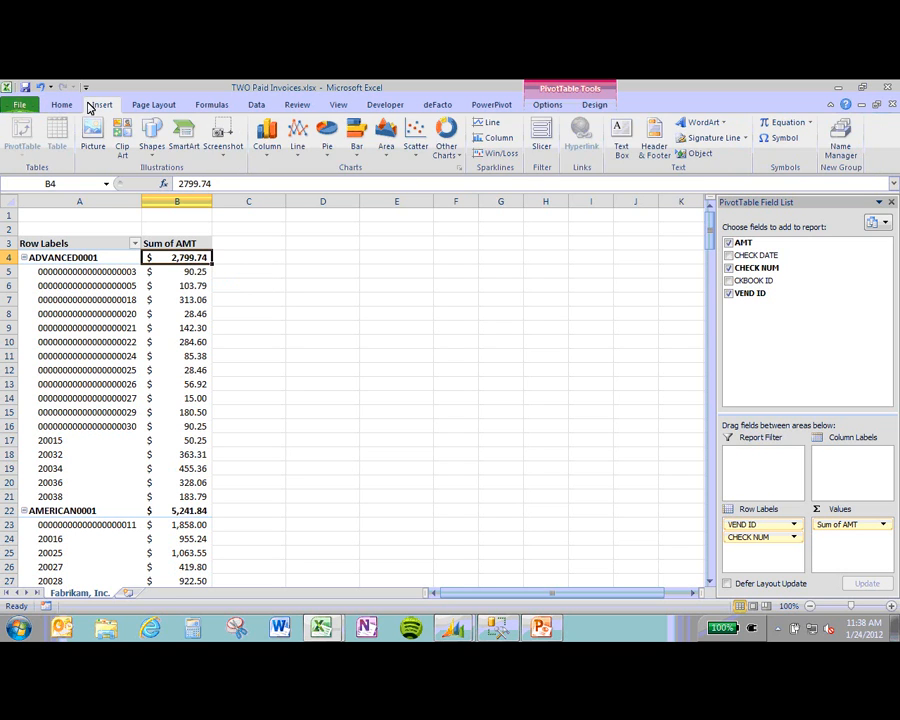
{"action": "left_click", "coordinate": [144, 108]}
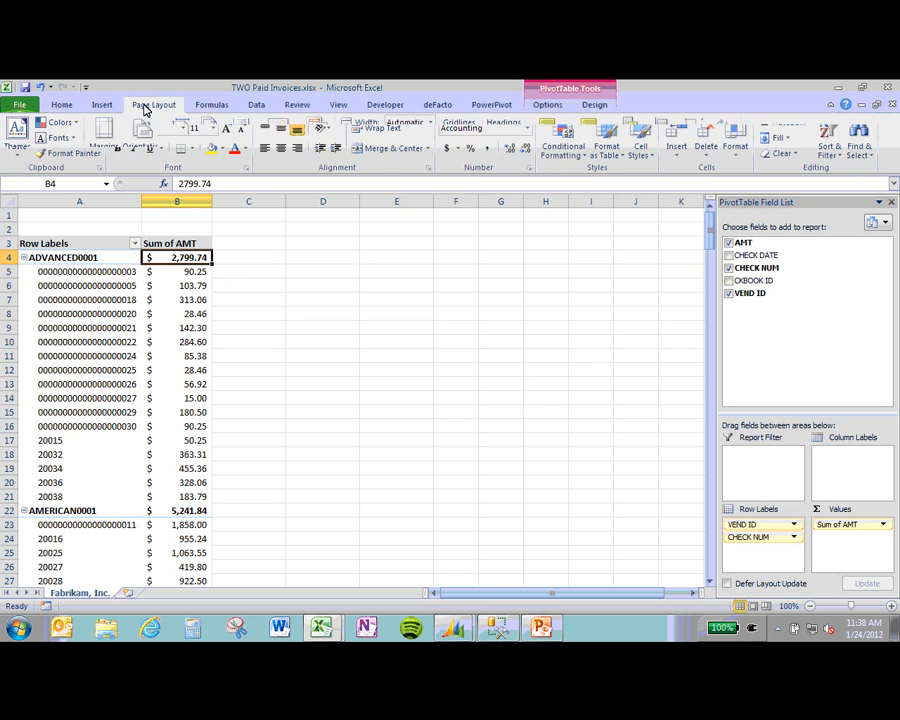
{"action": "left_click", "coordinate": [200, 106]}
{"action": "left_click", "coordinate": [60, 106]}
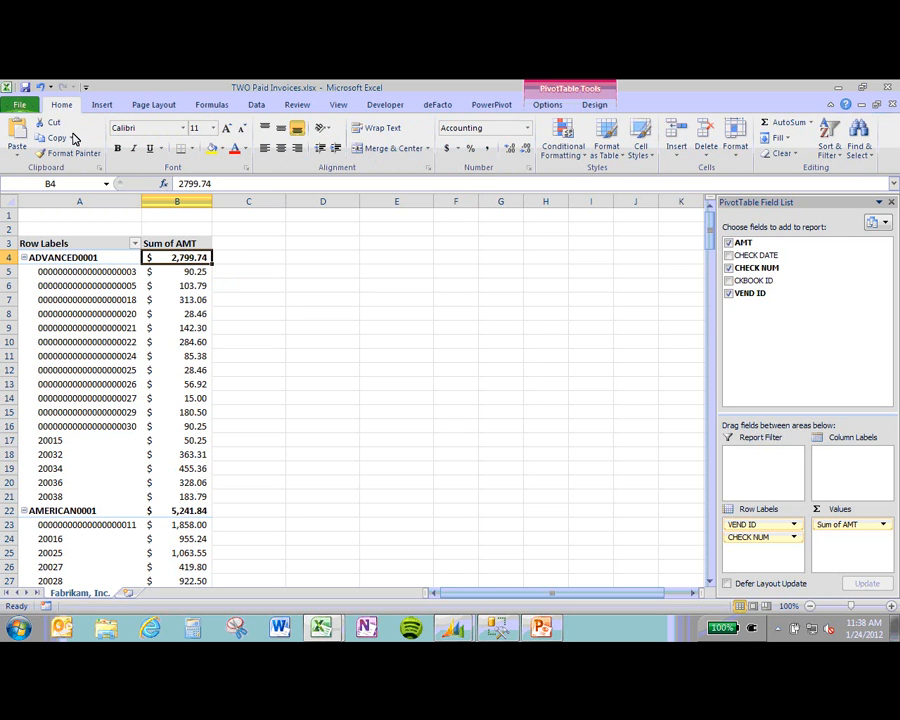
{"action": "left_click", "coordinate": [157, 314]}
{"action": "left_click", "coordinate": [168, 356]}
{"action": "scroll", "coordinate": [170, 305], "scroll_direction": "down", "scroll_amount": 2}
{"action": "scroll", "coordinate": [160, 268], "scroll_direction": "up", "scroll_amount": 2}
{"action": "left_click", "coordinate": [174, 268]}
{"action": "left_click", "coordinate": [175, 258]}
{"action": "key", "text": "ctrl+shift+Down"}
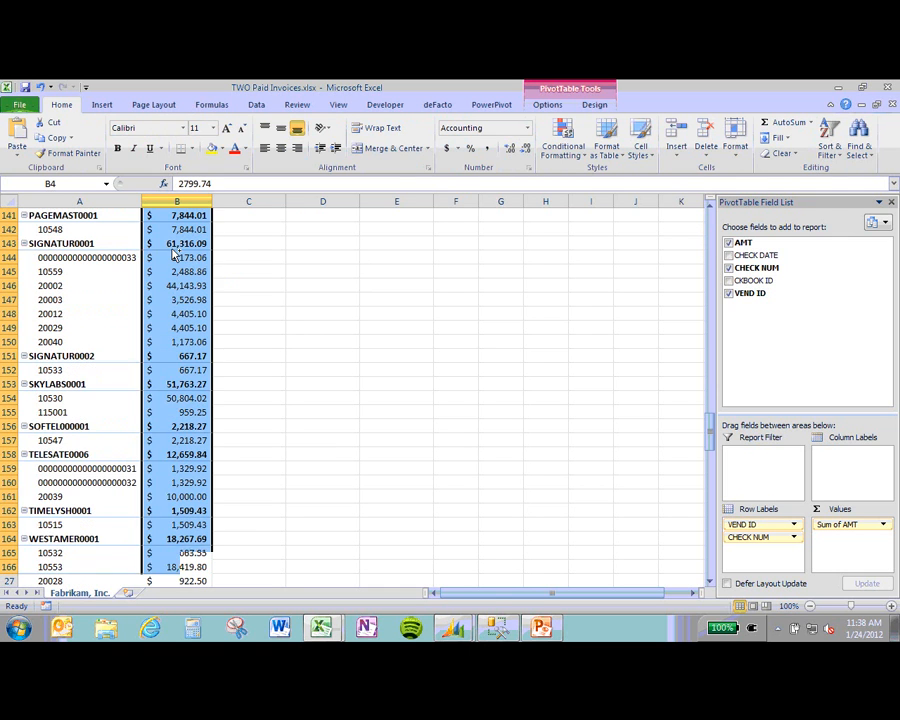
Step: Add solid-fill data bars to the selected vendor and check amounts
{"action": "left_click", "coordinate": [587, 160]}
{"action": "mouse_move", "coordinate": [598, 248]}
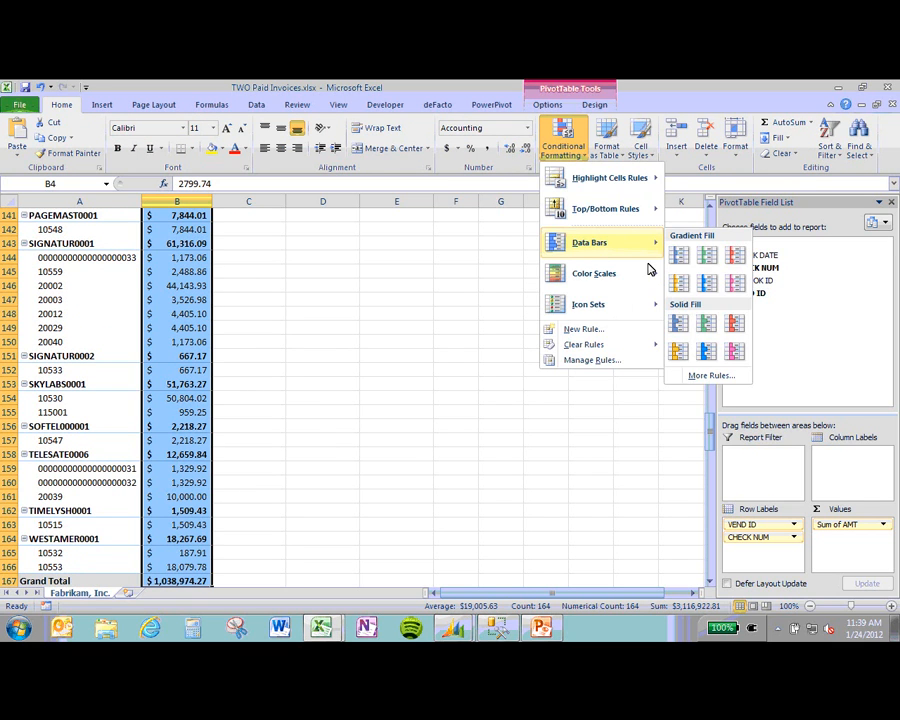
{"action": "left_click", "coordinate": [706, 352]}
{"action": "scroll", "coordinate": [360, 294], "scroll_direction": "up", "scroll_amount": 5}
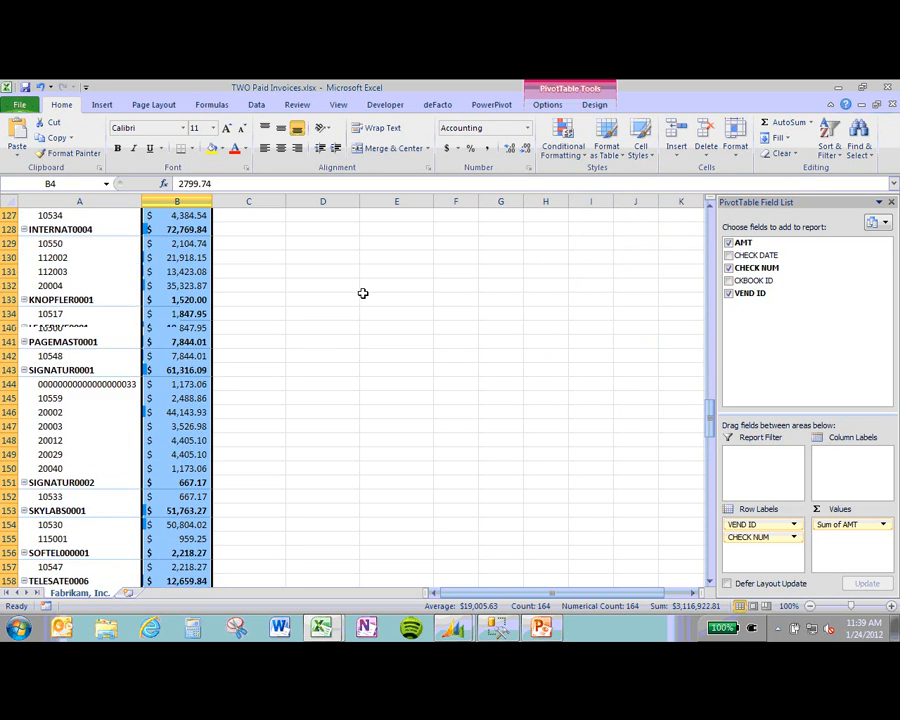
{"action": "scroll", "coordinate": [364, 289], "scroll_direction": "up", "scroll_amount": 11}
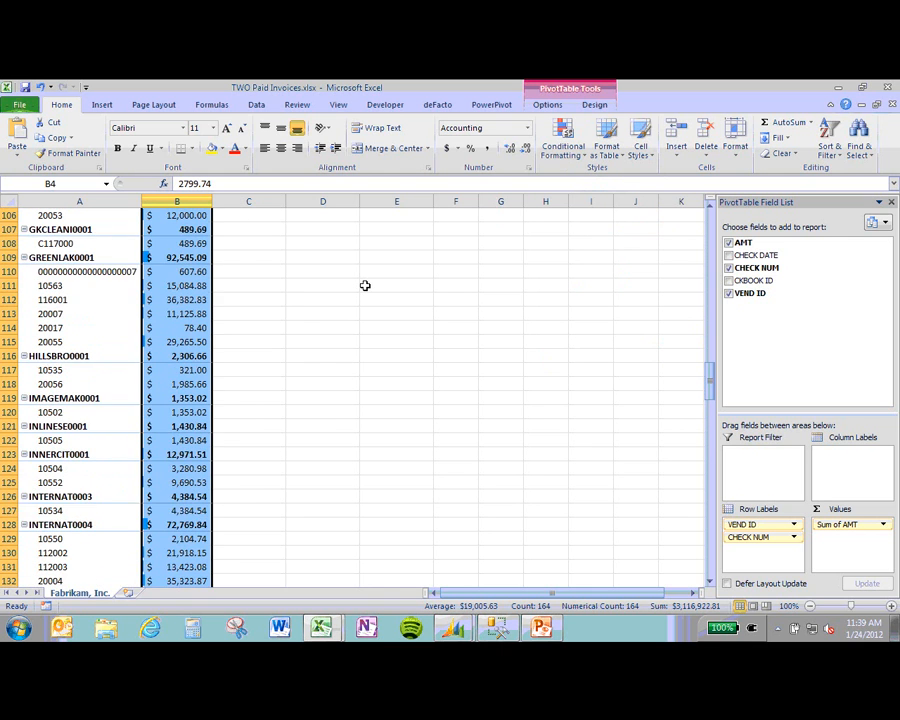
{"action": "scroll", "coordinate": [363, 277], "scroll_direction": "up", "scroll_amount": 13}
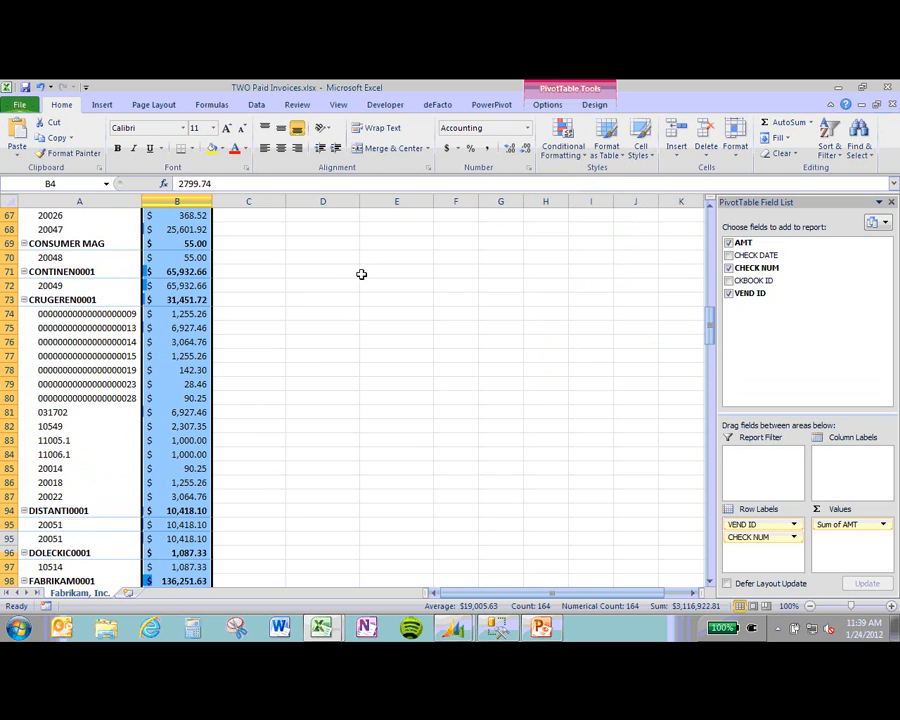
{"action": "scroll", "coordinate": [361, 274], "scroll_direction": "up", "scroll_amount": 5}
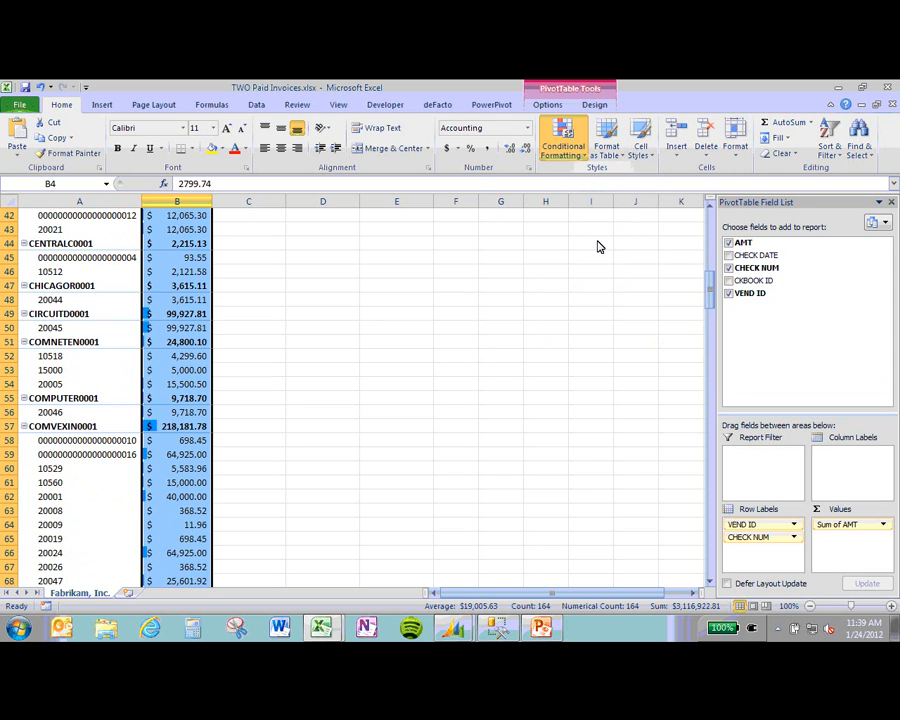
Step: Clear the data bar rules from the selected cells
{"action": "mouse_move", "coordinate": [625, 350]}
{"action": "left_click", "coordinate": [695, 350]}
{"action": "scroll", "coordinate": [217, 257], "scroll_direction": "up", "scroll_amount": 2}
{"action": "scroll", "coordinate": [190, 257], "scroll_direction": "up", "scroll_amount": 5}
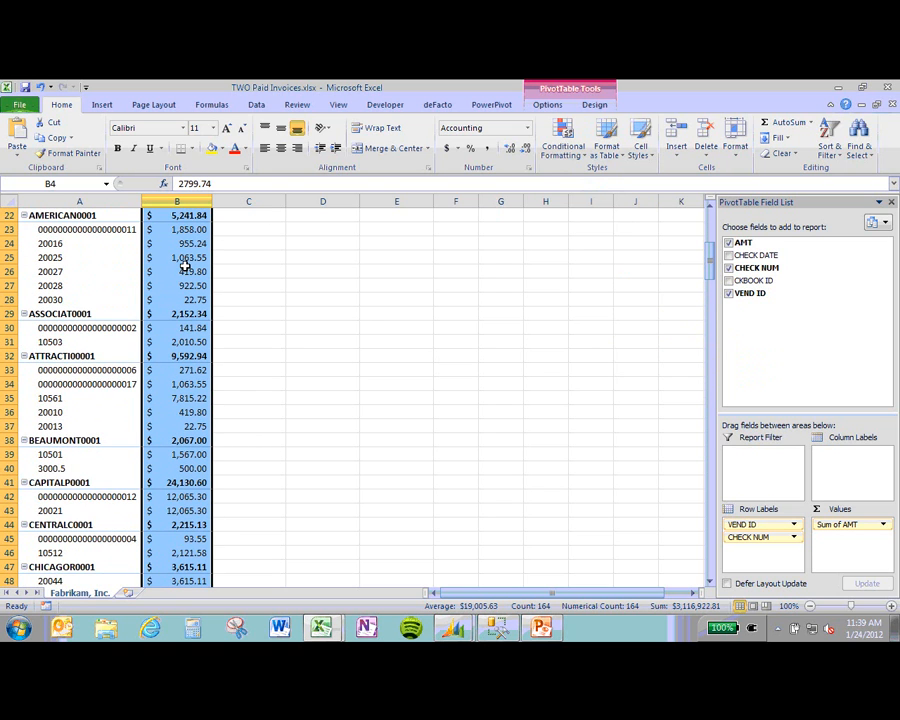
{"action": "scroll", "coordinate": [185, 264], "scroll_direction": "up", "scroll_amount": 3}
{"action": "scroll", "coordinate": [185, 264], "scroll_direction": "up", "scroll_amount": 1}
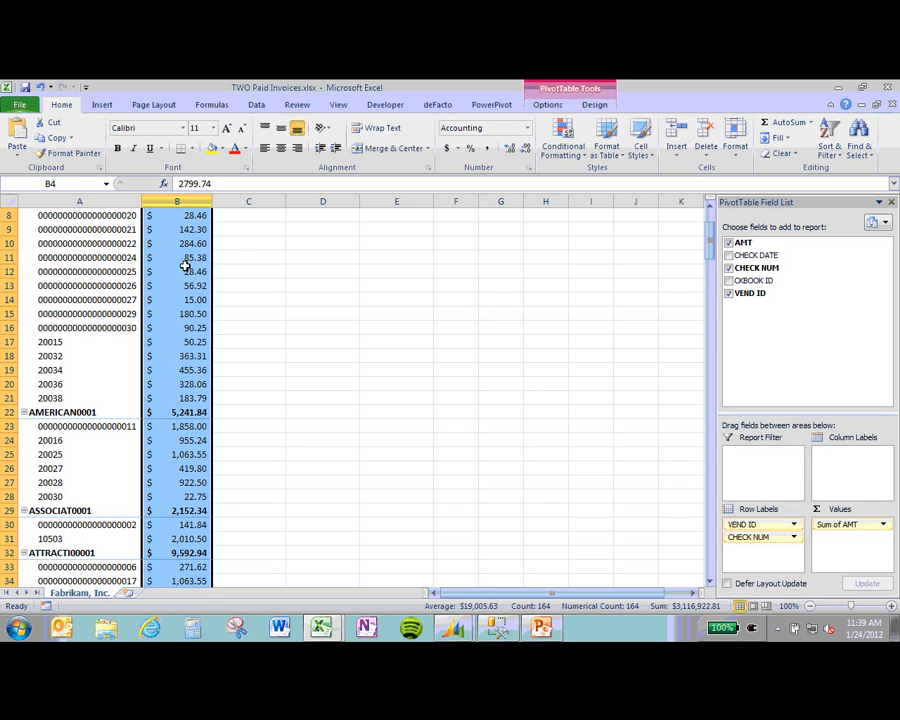
{"action": "mouse_move", "coordinate": [185, 265]}
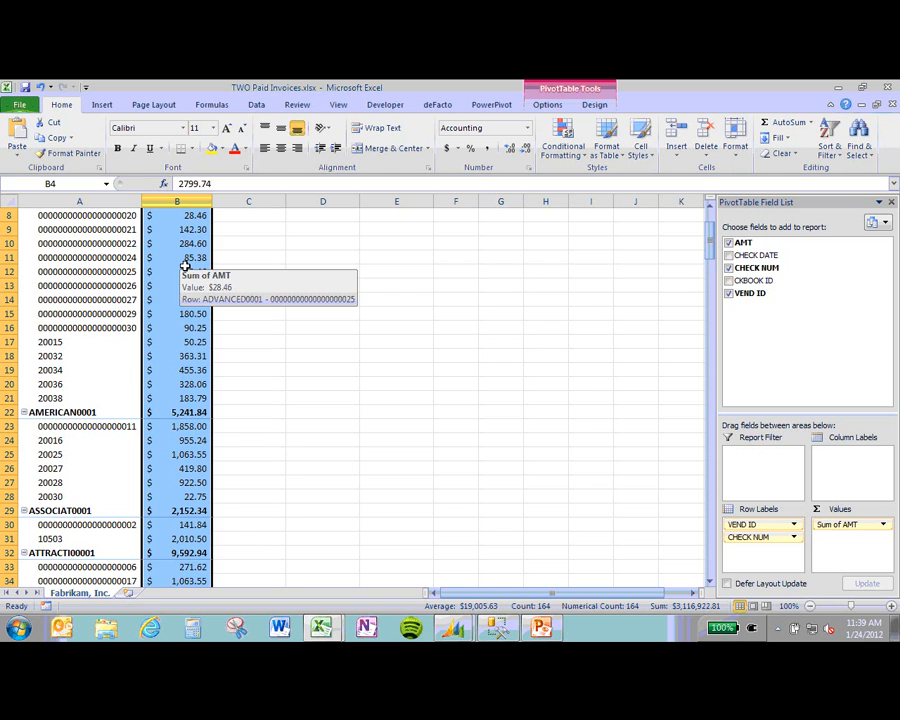
{"action": "scroll", "coordinate": [185, 267], "scroll_direction": "up", "scroll_amount": 3}
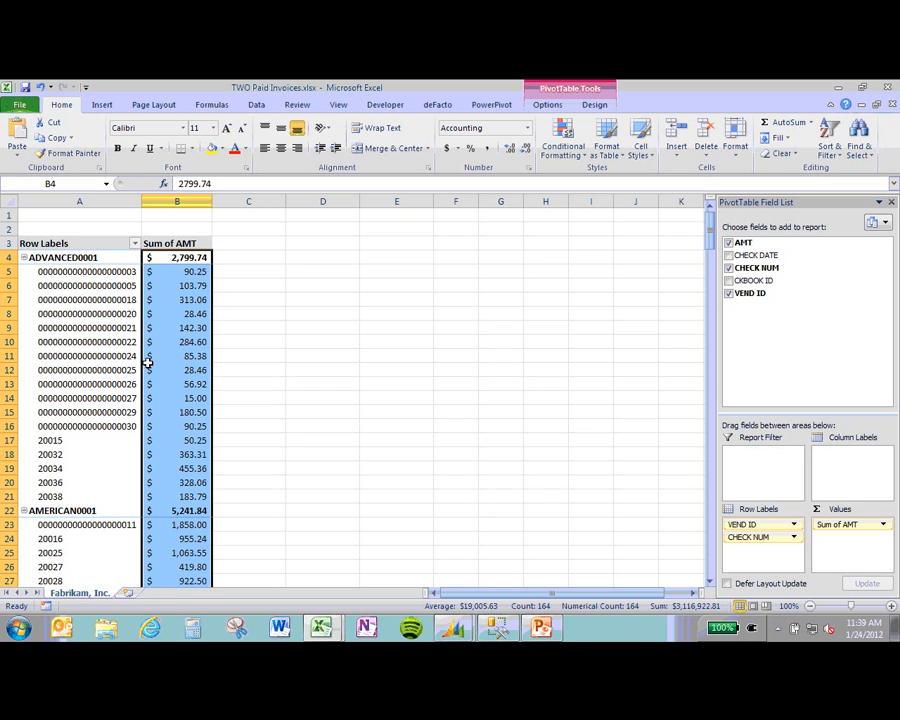
{"action": "mouse_move", "coordinate": [150, 361]}
Step: Deselect the amounts, check the 28.46 and 85.38 values, and return to PowerPoint
{"action": "left_click", "coordinate": [130, 369]}
{"action": "key", "text": "Right"}
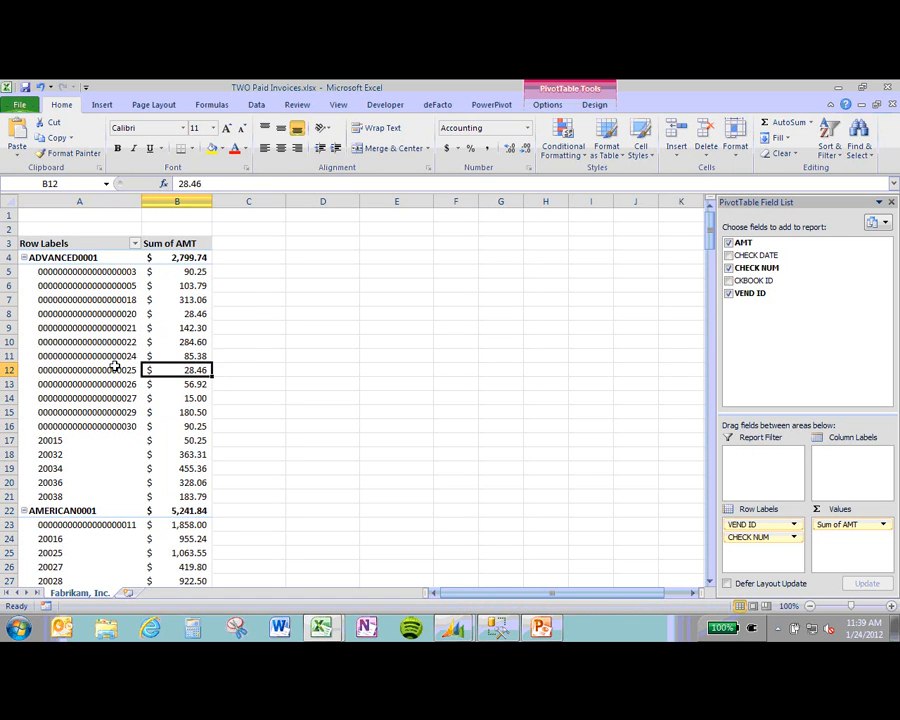
{"action": "left_click", "coordinate": [125, 365]}
{"action": "left_click", "coordinate": [191, 355]}
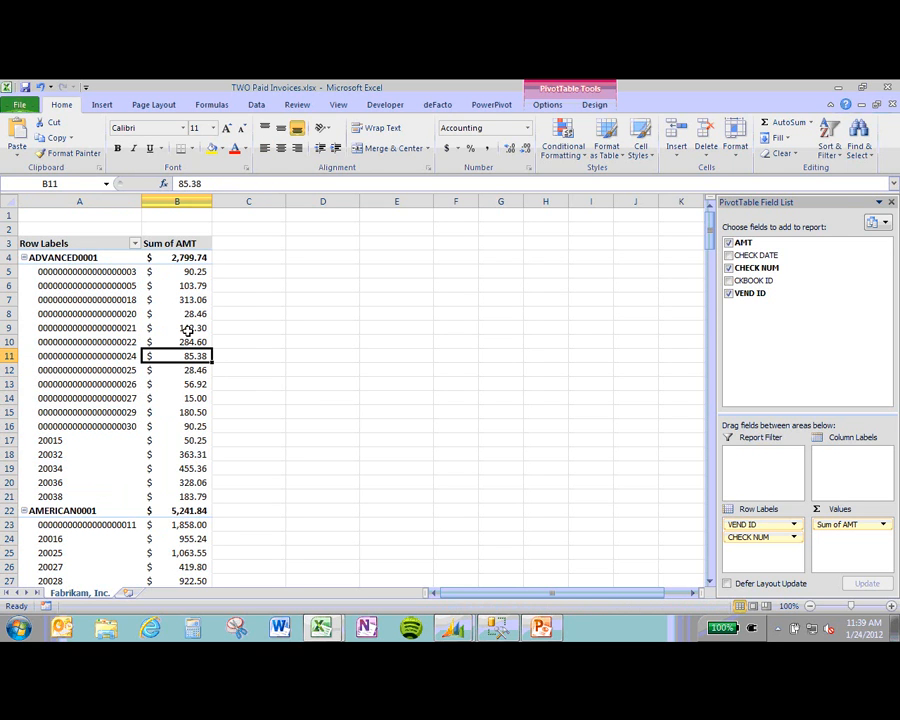
{"action": "mouse_move", "coordinate": [187, 331]}
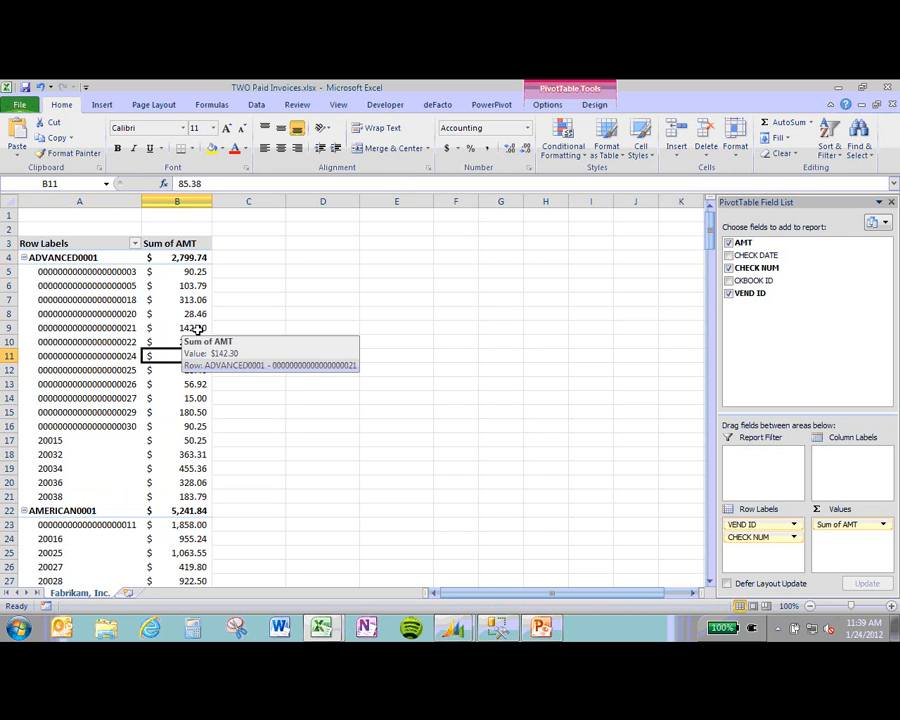
{"action": "key", "text": "alt+Tab"}
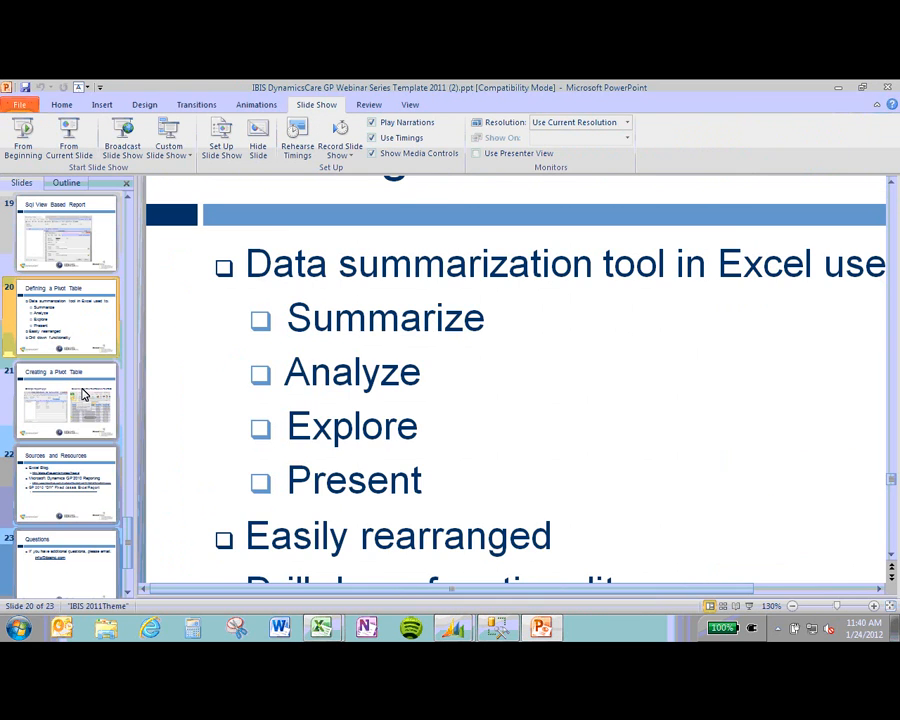
Step: Start the slide show from slide 21, 'Creating a Pivot Table'
{"action": "left_click", "coordinate": [84, 394]}
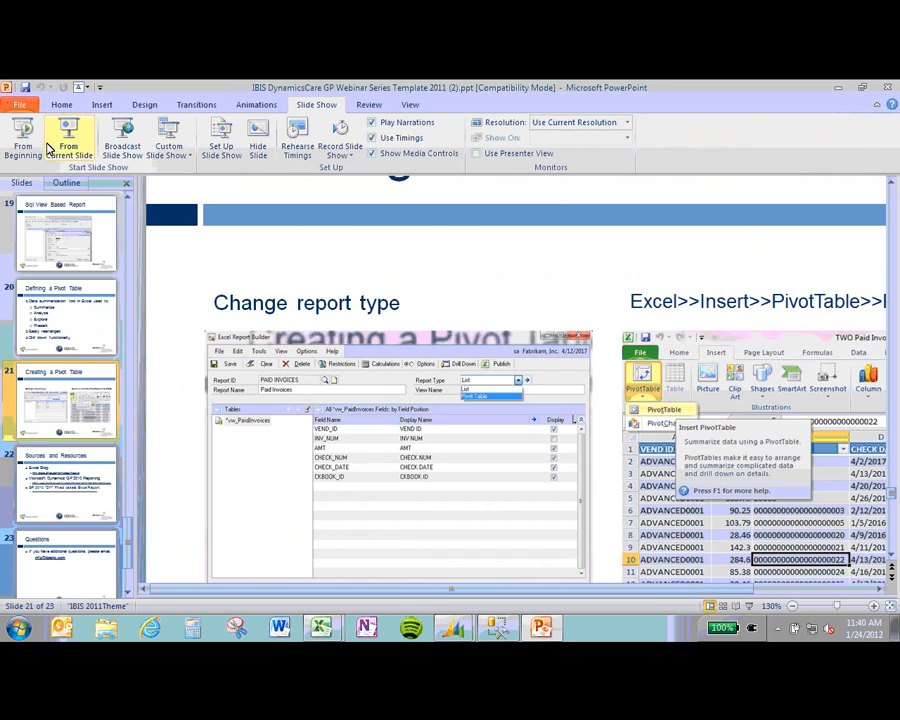
{"action": "left_click", "coordinate": [455, 329]}
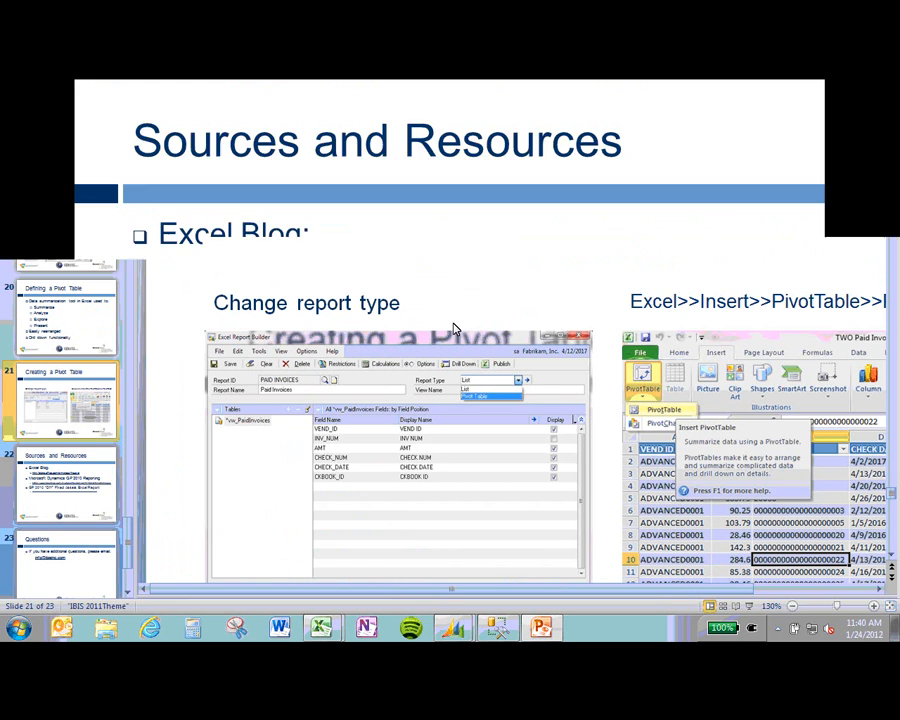